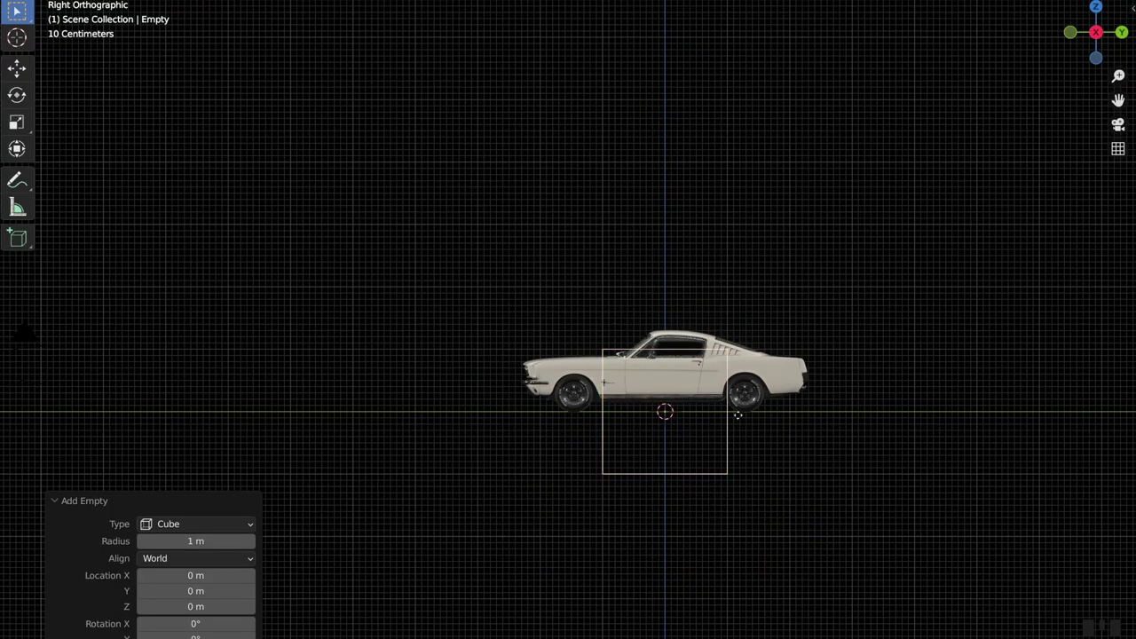
# Raise the cube empty along Z to surround the car and scale it to fit the body
pyautogui.press('g')
pyautogui.press('z')
pyautogui.press('Return')
pyautogui.press('s')
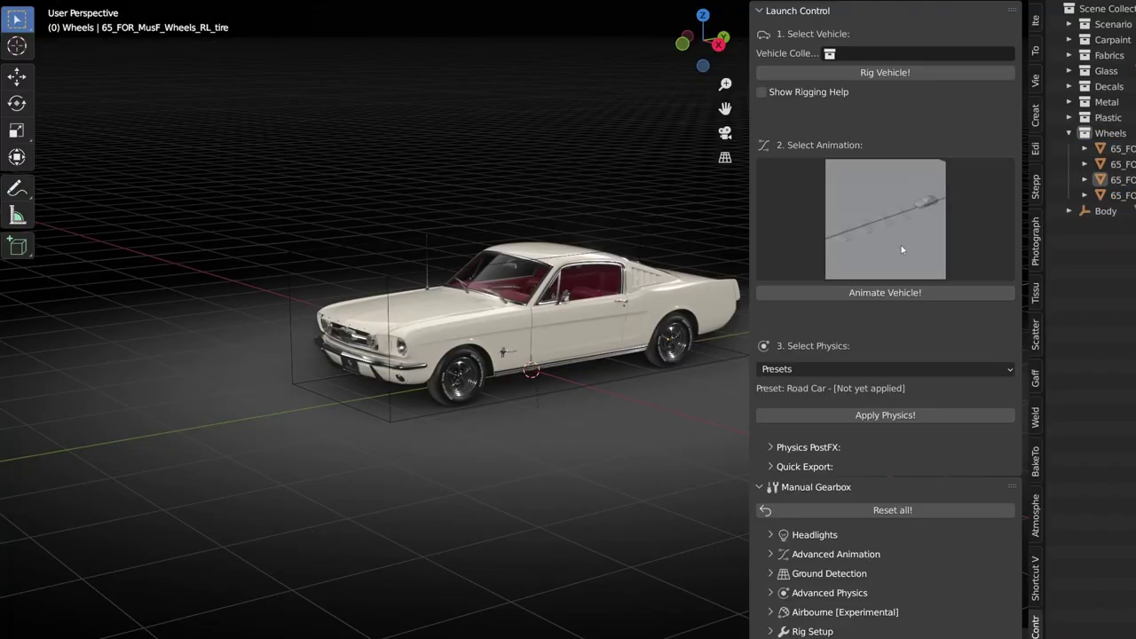
# Rig the vehicle and stop playback of its path animation to look at the car on the curve
pyautogui.click(899, 76)
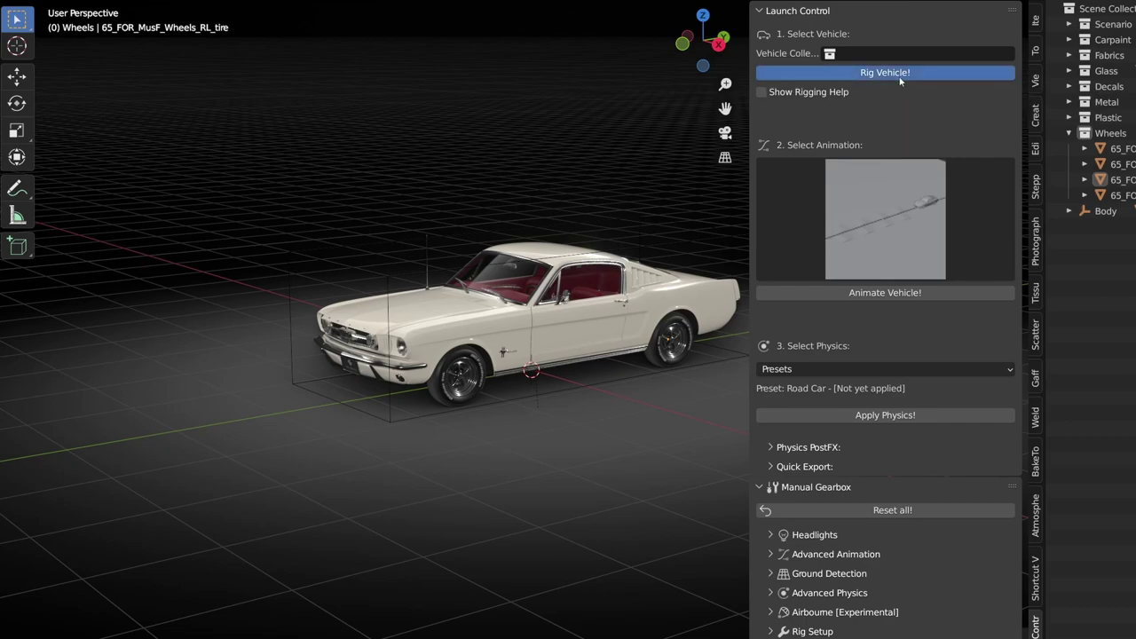
pyautogui.moveTo(419, 459); pyautogui.dragTo(433, 404, button='middle')
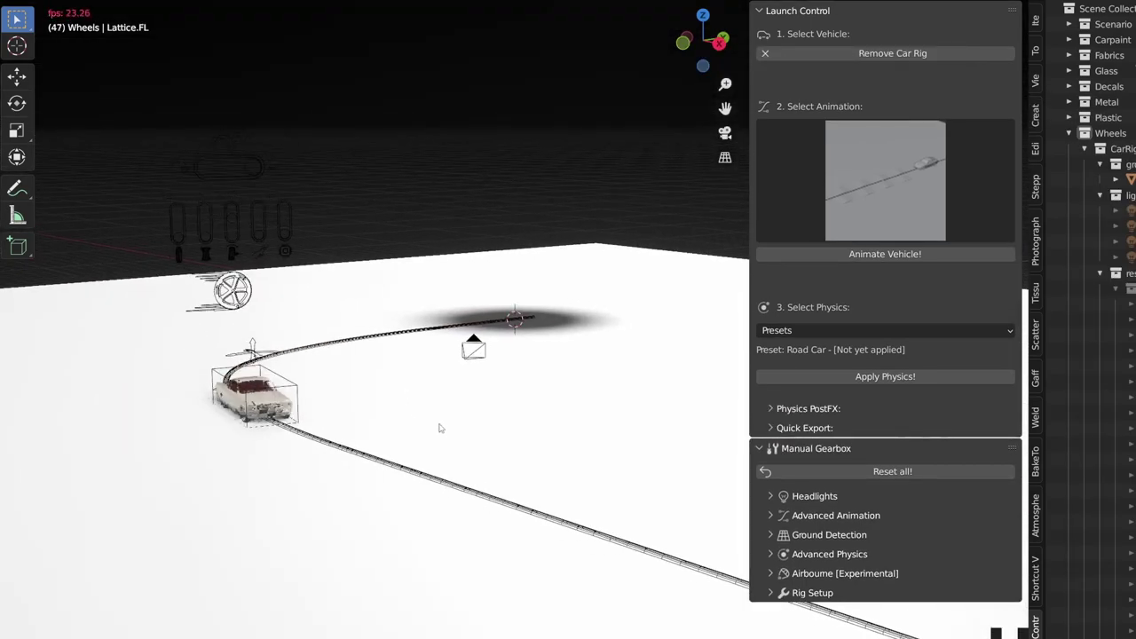
pyautogui.press('space')
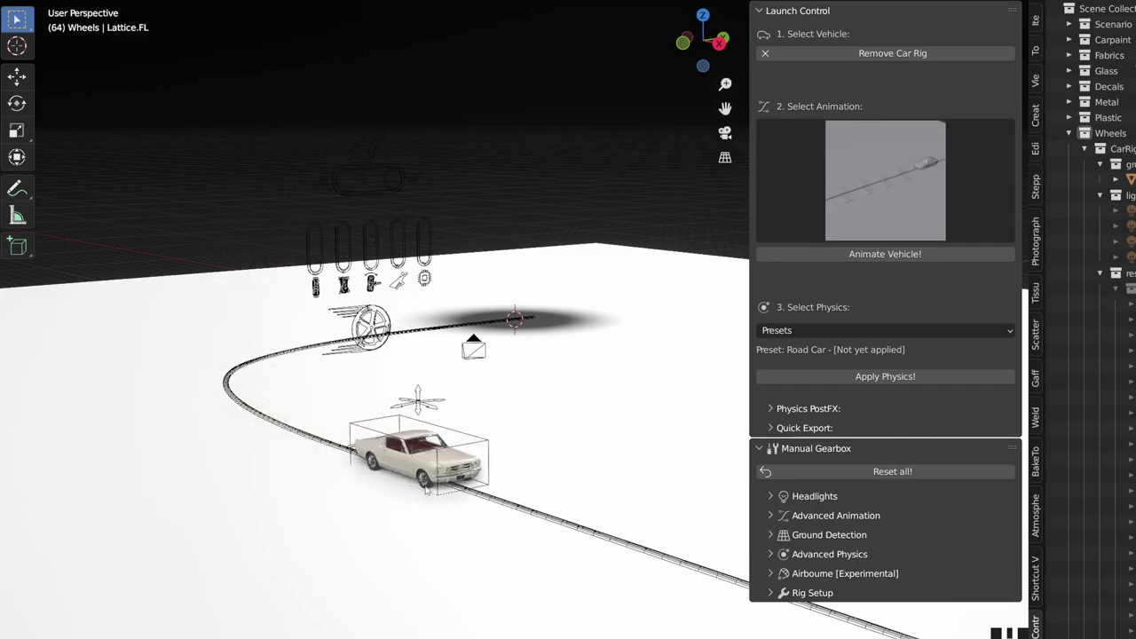
pyautogui.scroll(6, 502, 380)
pyautogui.scroll(-5, 501, 380)
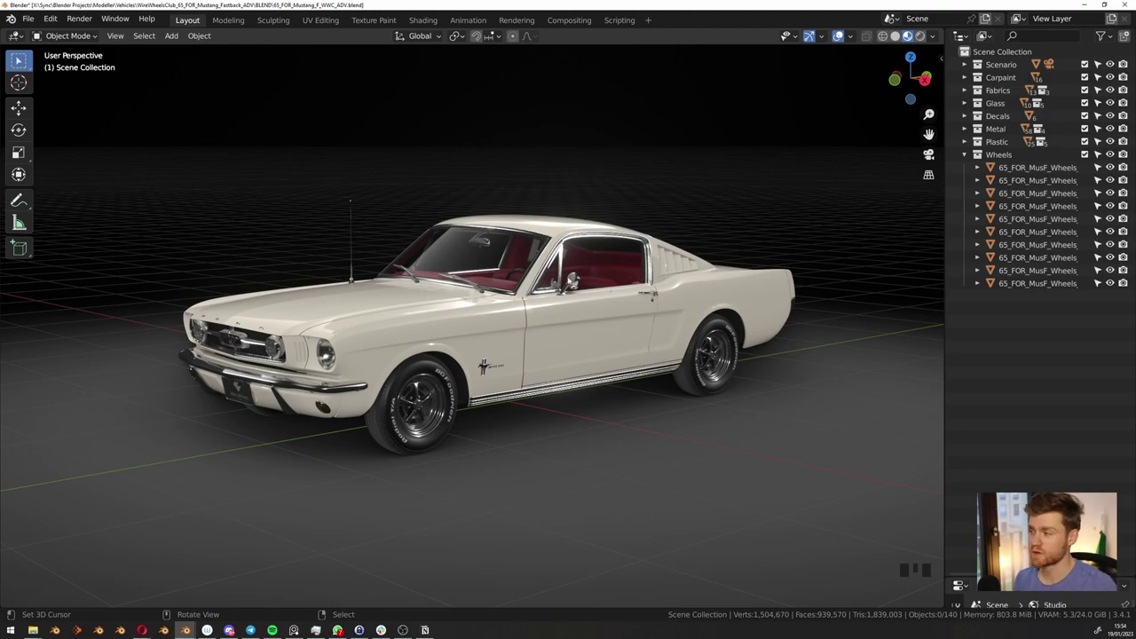
# Switch to the browser to view the 1965 Ford Mustang Fastback among the Wire Wheels Club models, and return to Blender
pyautogui.hotkey('alt', 'Tab')
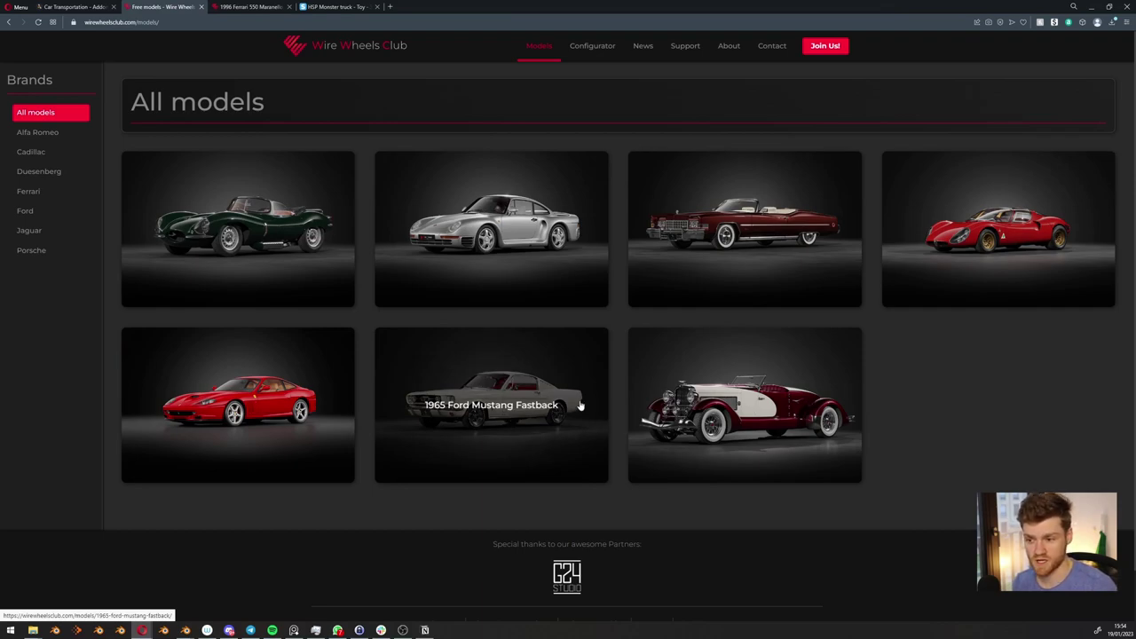
pyautogui.click(1094, 7)
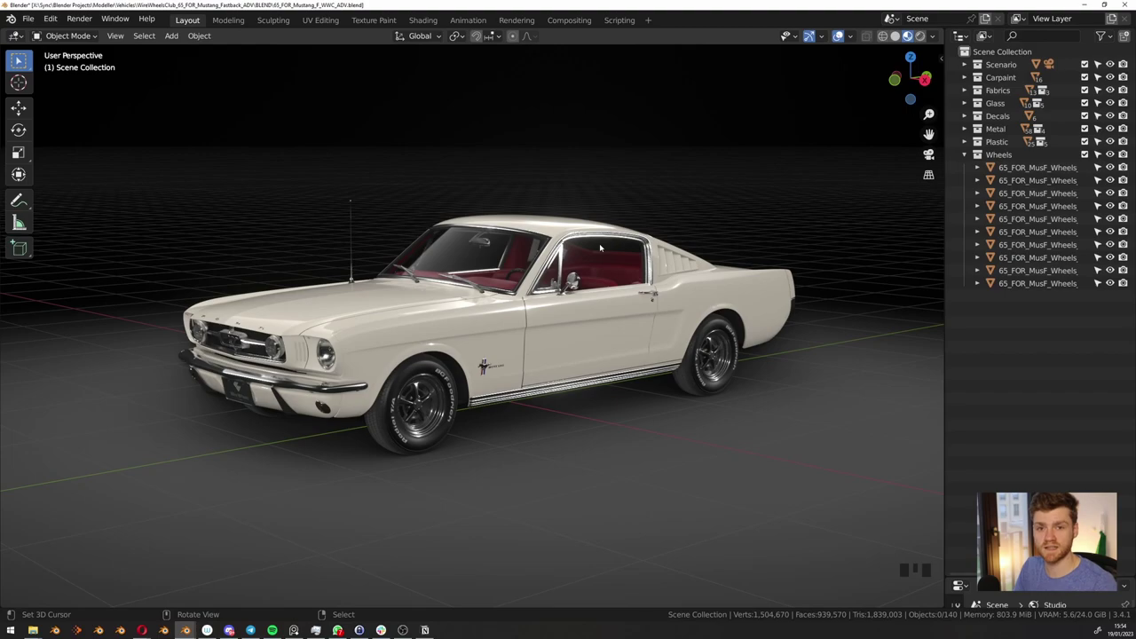
# Try moving the rear body panel, door and hood together, cancel the move and clear the selection
pyautogui.moveTo(600, 249); pyautogui.dragTo(527, 243, button='middle')
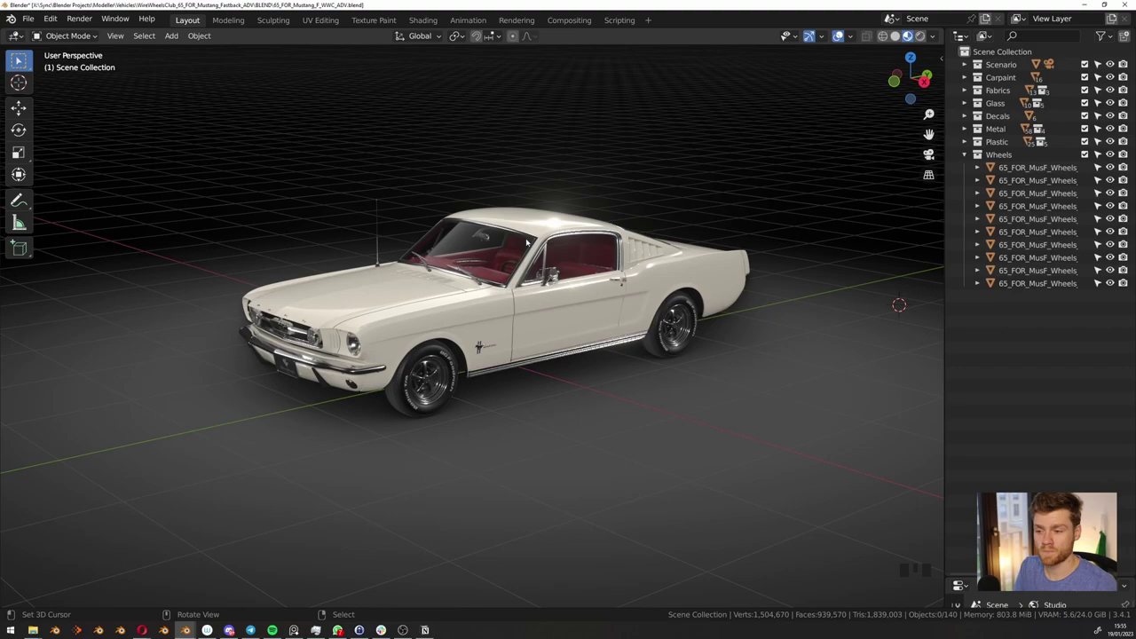
pyautogui.keyDown('shift'); pyautogui.moveTo(527, 242); pyautogui.dragTo(534, 262, button='middle'); pyautogui.keyUp('shift')
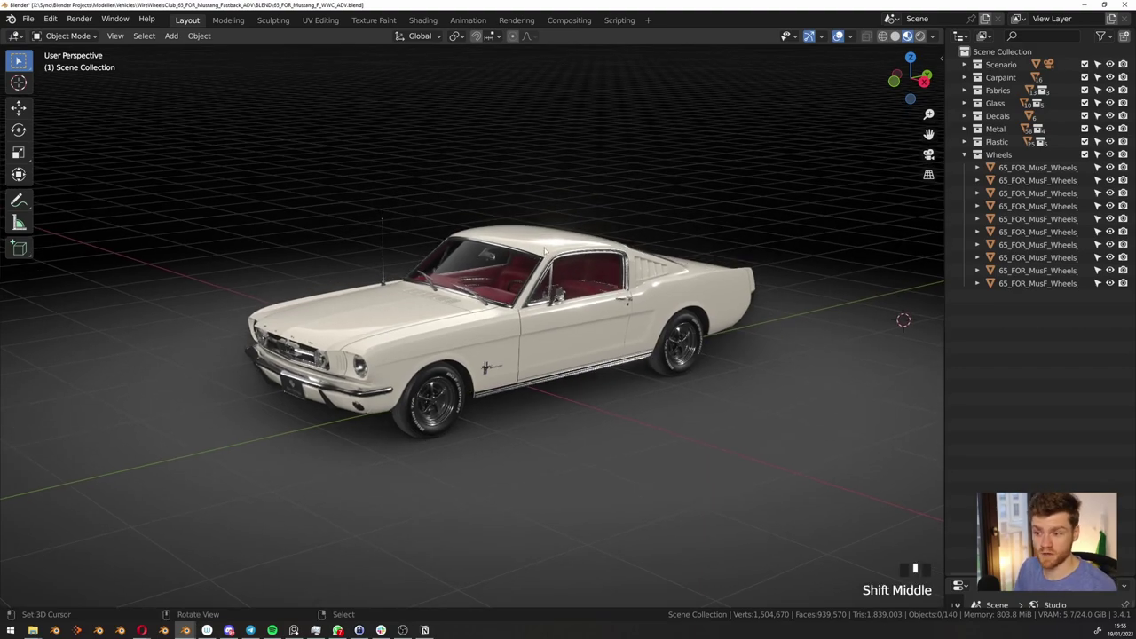
pyautogui.rightClick(625, 258)
pyautogui.press('g')
pyautogui.rightClick(548, 326)
pyautogui.keyDown('shift'); pyautogui.rightClick(548, 326); pyautogui.keyUp('shift')
pyautogui.keyDown('shift'); pyautogui.rightClick(417, 312); pyautogui.keyUp('shift')
pyautogui.press('g')
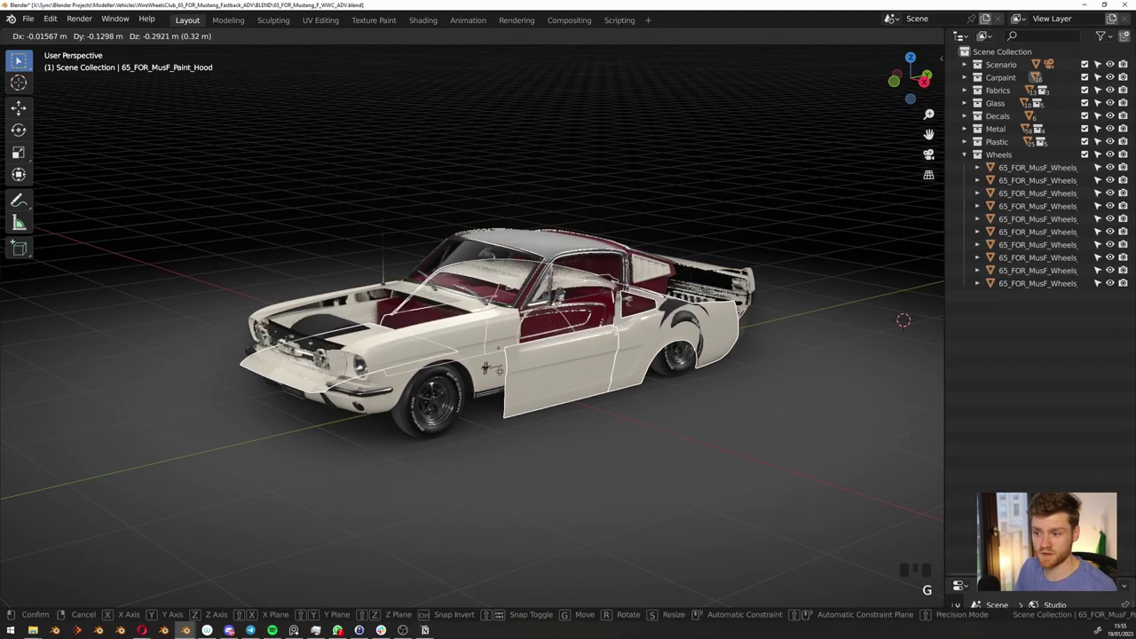
pyautogui.rightClick(391, 298)
pyautogui.hotkey('alt', 'a')
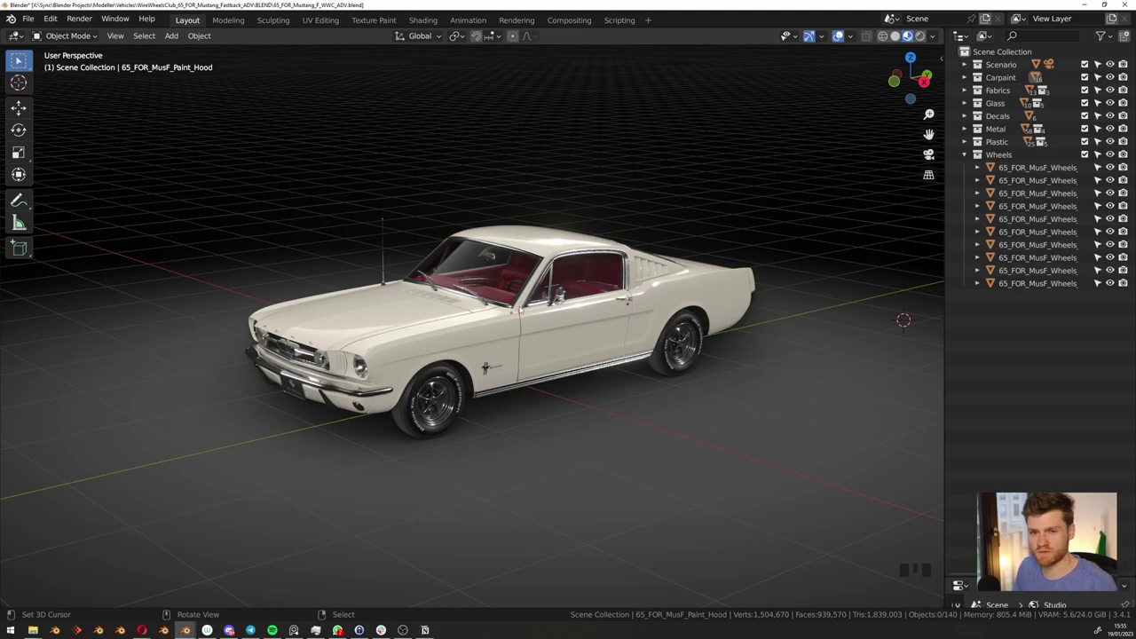
# Return the 3D cursor to the world origin and add a cube empty there in the right orthographic view
pyautogui.moveTo(524, 312); pyautogui.dragTo(479, 331, button='middle')
pyautogui.press('KP_3')
pyautogui.hotkey('shift', 's')
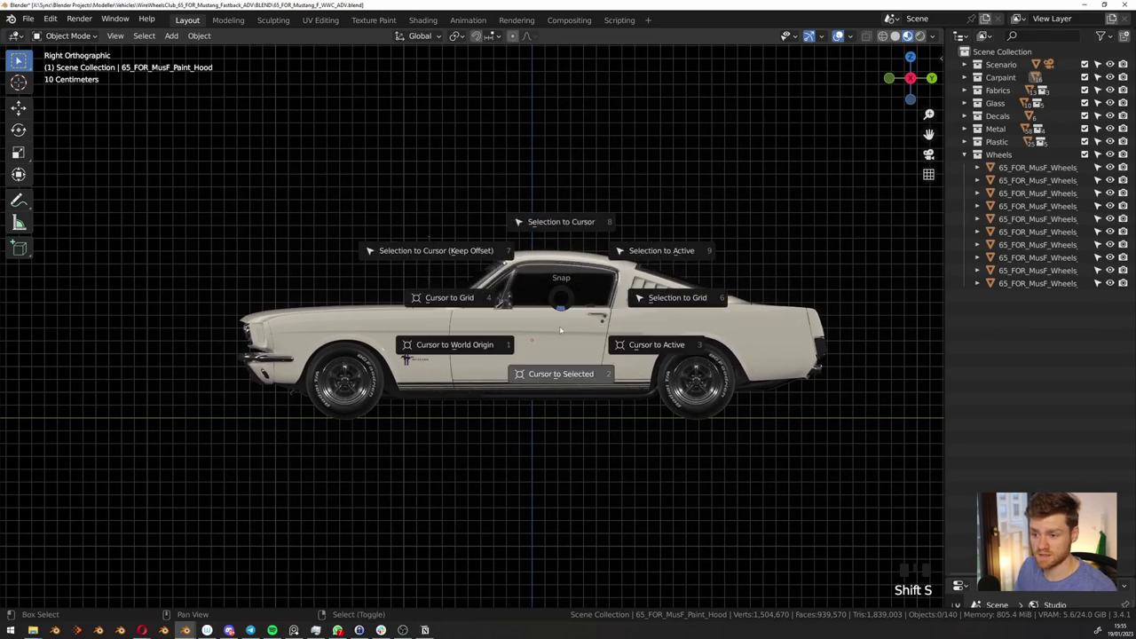
pyautogui.click(532, 334)
pyautogui.scroll(-1, 533, 334)
pyautogui.hotkey('shift', 'a')
pyautogui.moveTo(533, 334)
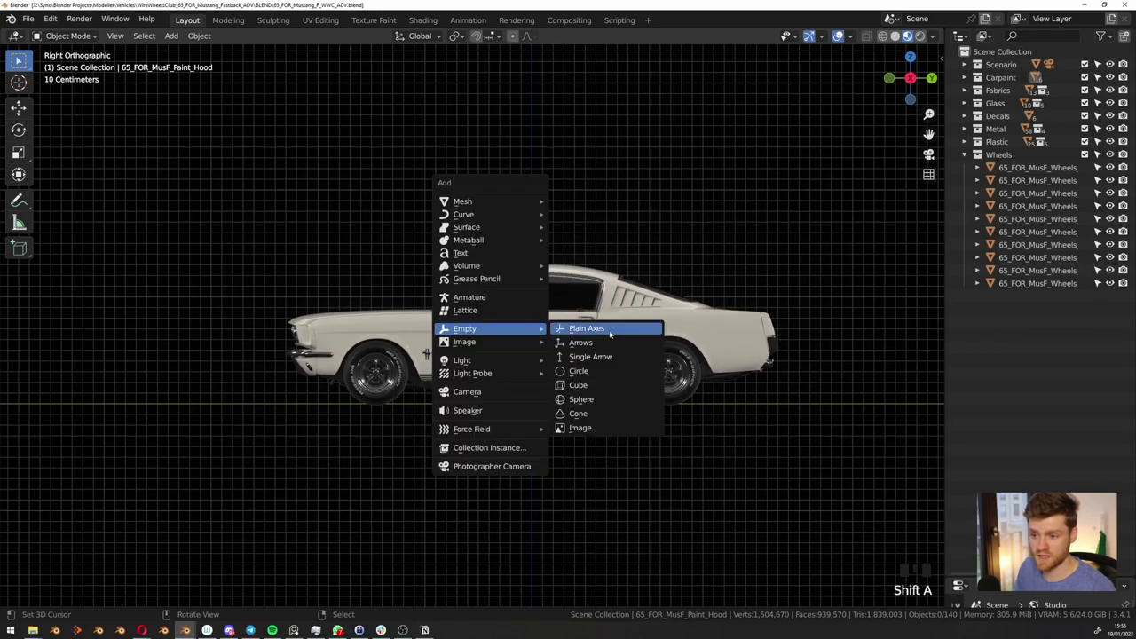
pyautogui.click(607, 385)
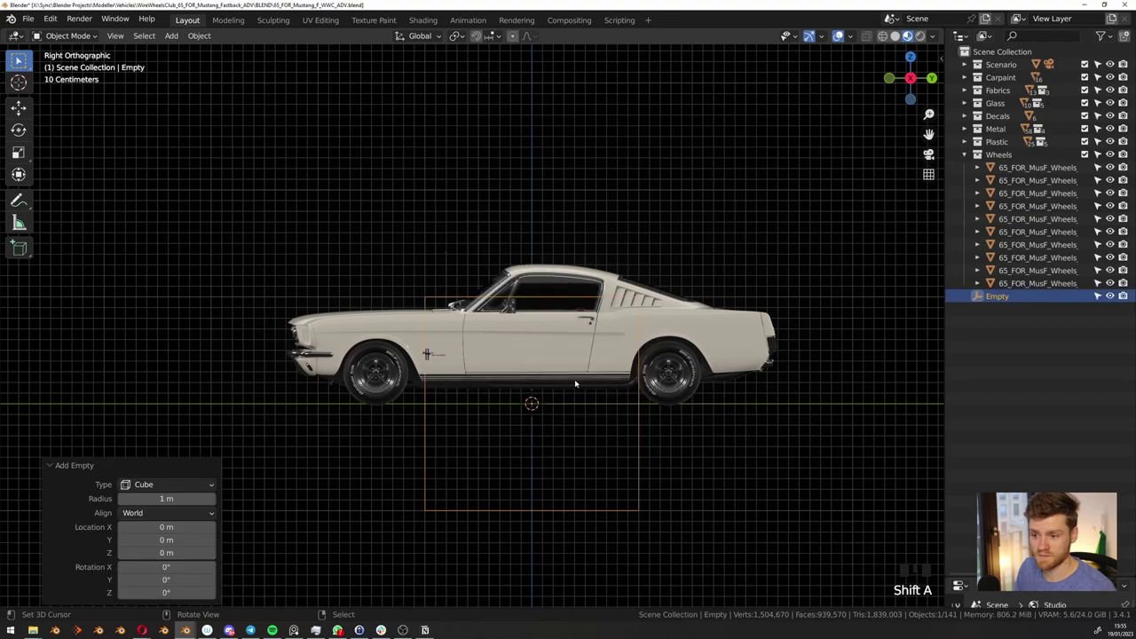
# Raise the cube empty about 0.68 m so it is centred vertically around the car
pyautogui.scroll(-4, 586, 386)
pyautogui.press('g')
pyautogui.click(612, 358)
# Scale the cube empty to enclose the car, by about 2.332 along Y, 0.926 along X, and smaller along Z
pyautogui.press('s')
pyautogui.press('x')
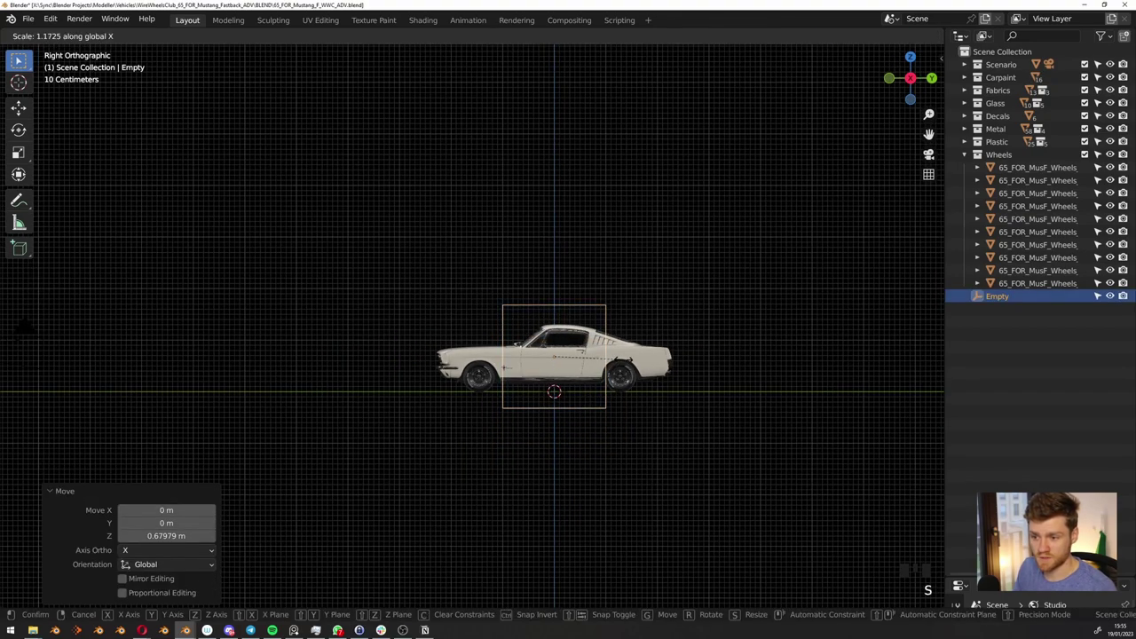
pyautogui.rightClick(616, 358)
pyautogui.press('s')
pyautogui.press('y')
pyautogui.click(700, 363)
pyautogui.press('s')
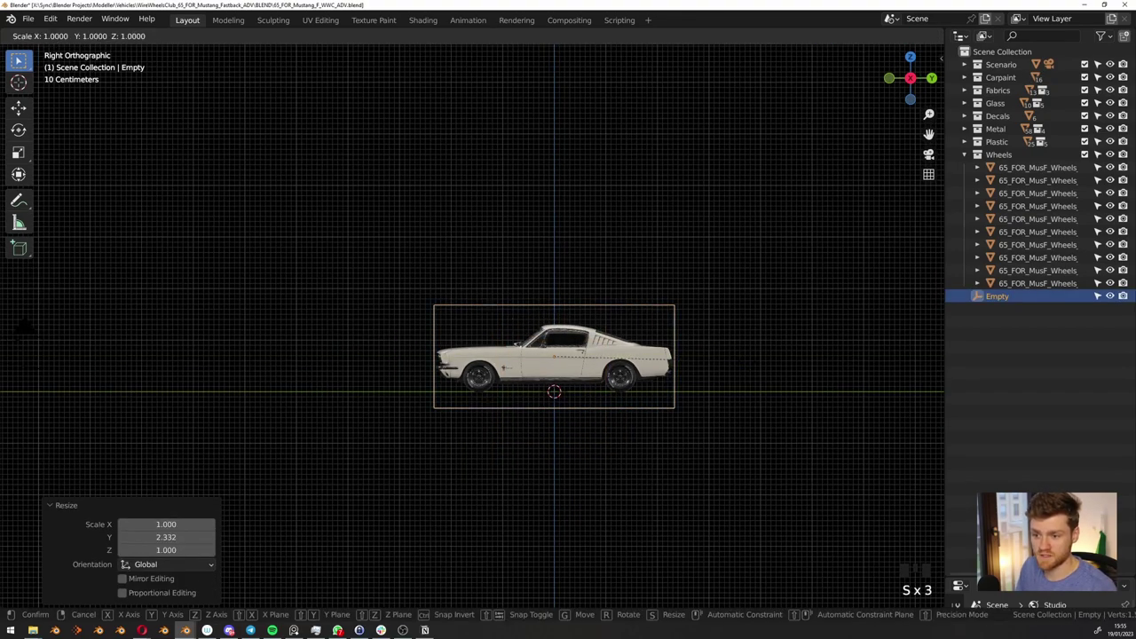
pyautogui.press('z')
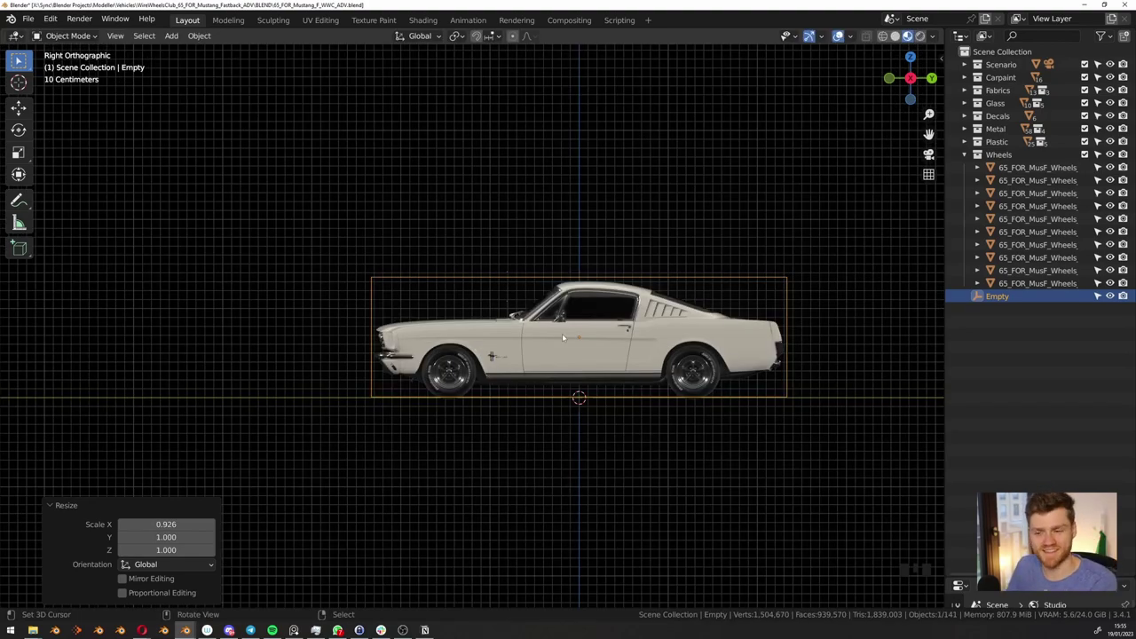
# Try moving the rear top body panel and the cube empty separately, cancelling both moves
pyautogui.moveTo(563, 337)
pyautogui.mouseDown(button='middle')
pyautogui.moveTo(580, 340)
pyautogui.moveTo(575, 275)
pyautogui.mouseUp(button='middle')
pyautogui.scroll(2, 575, 273)
pyautogui.rightClick(573, 266)
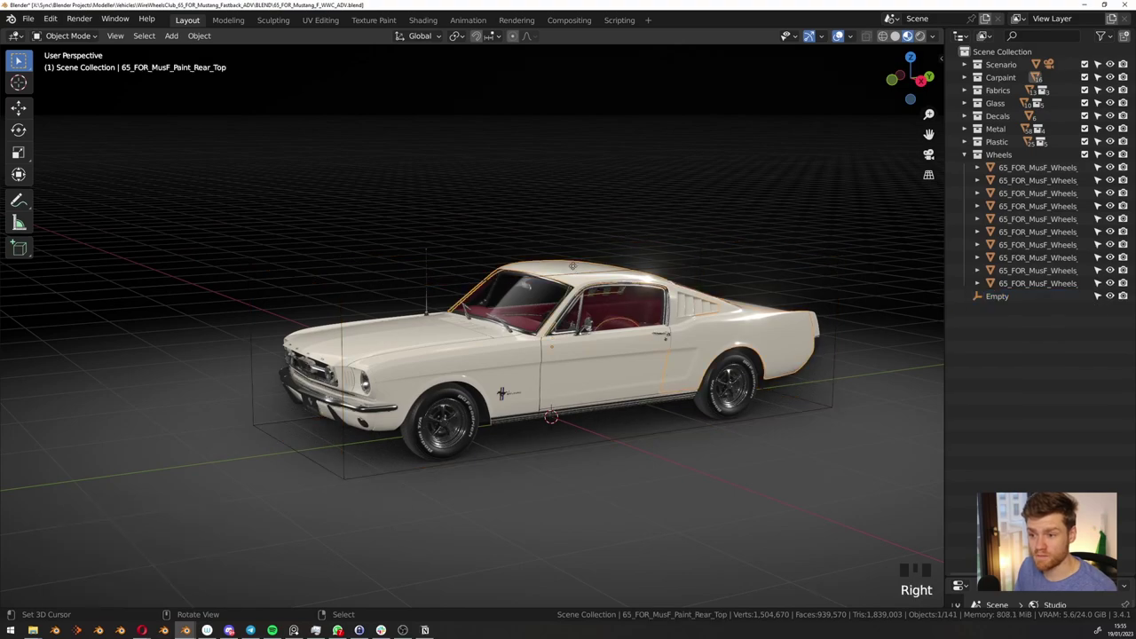
pyautogui.press('g')
pyautogui.rightClick(532, 253)
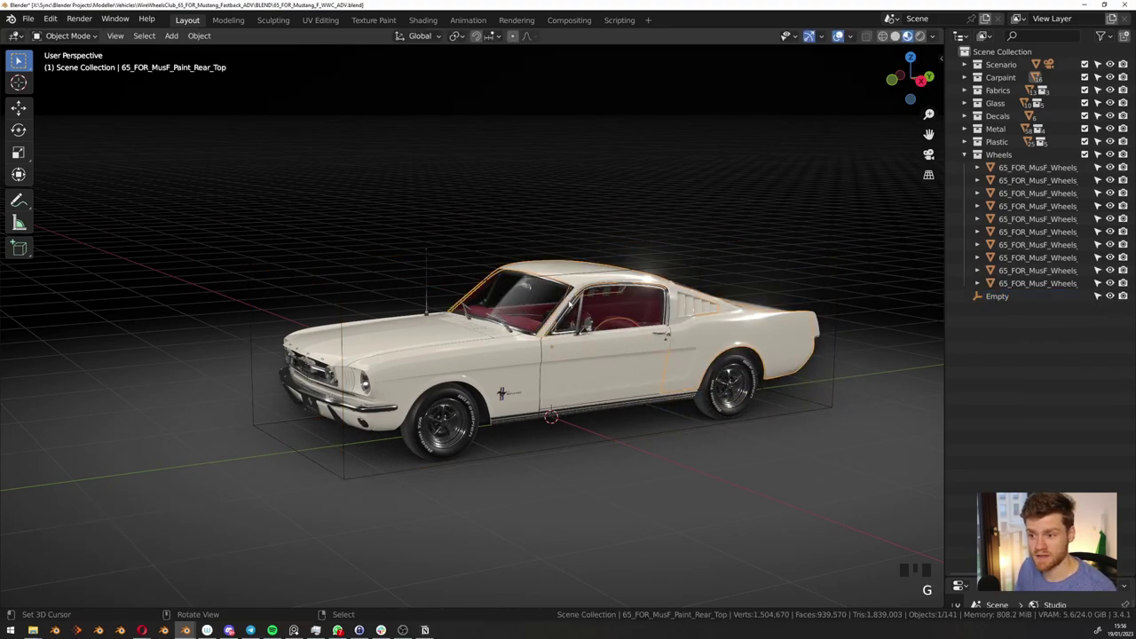
pyautogui.rightClick(353, 302)
pyautogui.press('g')
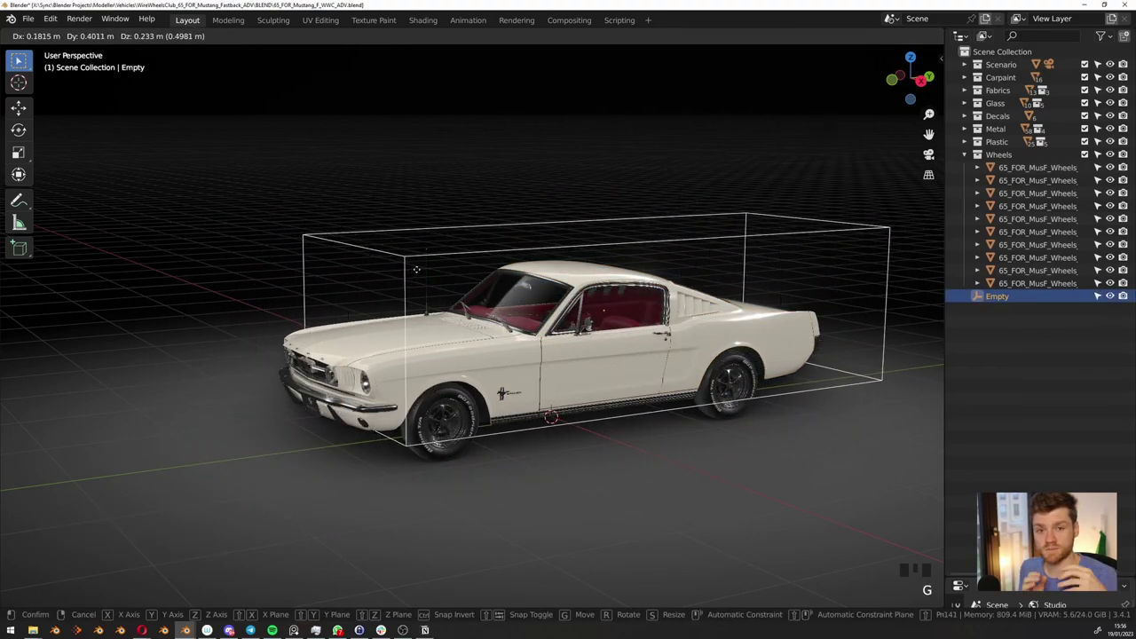
pyautogui.rightClick(416, 269)
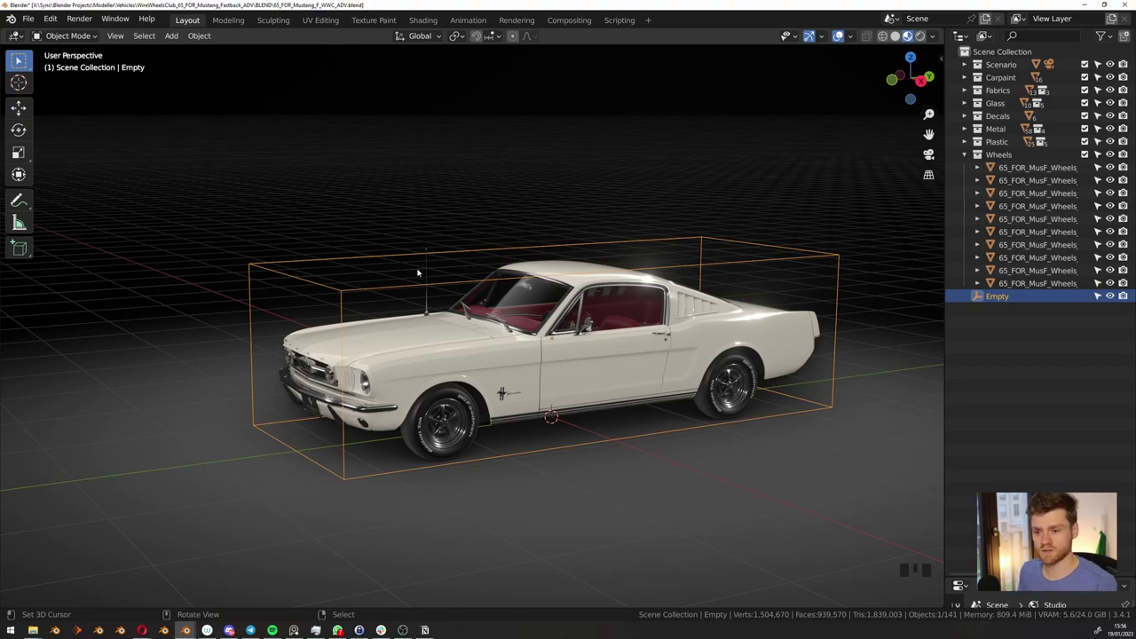
# Select all objects in the Wheels collection, invert the selection, and exclude the ground and camera from it
pyautogui.click(999, 154)
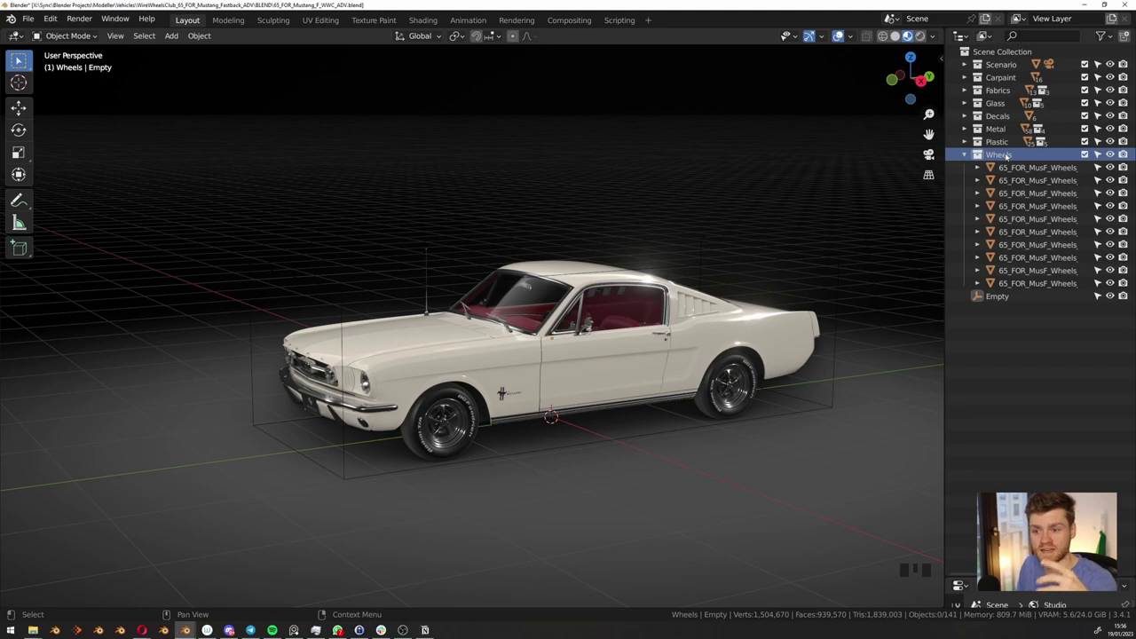
pyautogui.rightClick(1005, 154)
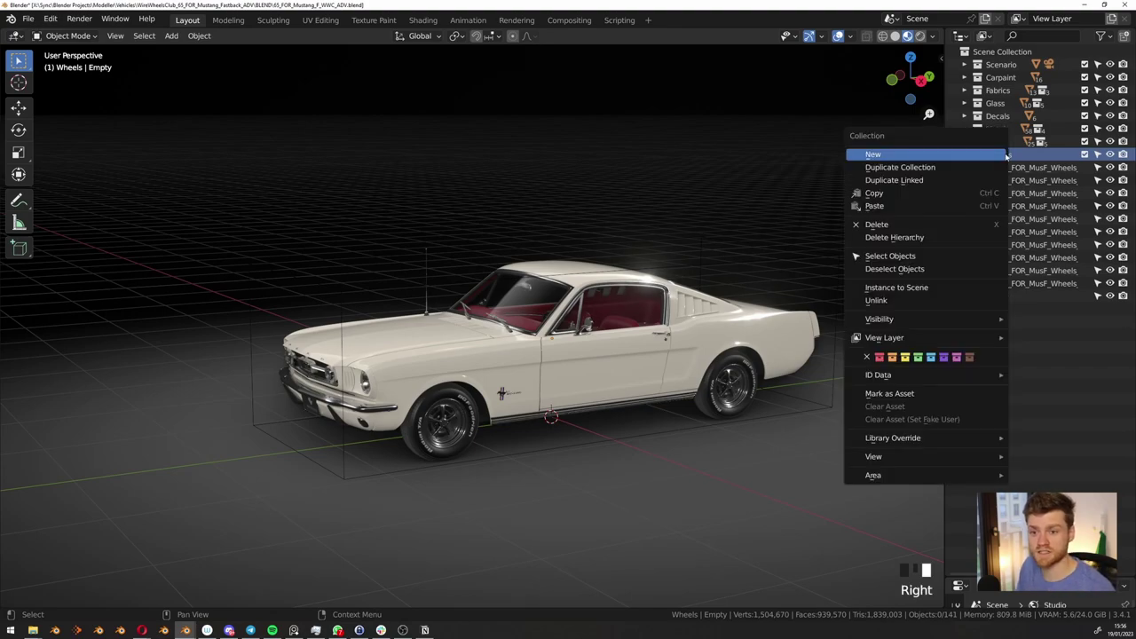
pyautogui.click(920, 259)
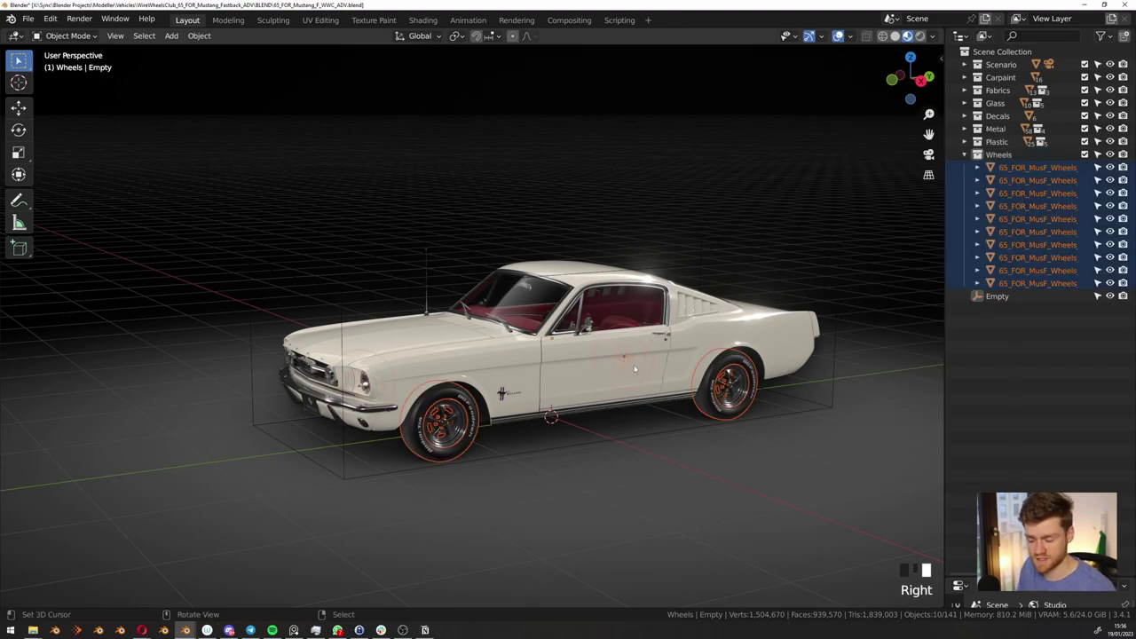
pyautogui.hotkey('ctrl', 'i')
pyautogui.press('b')
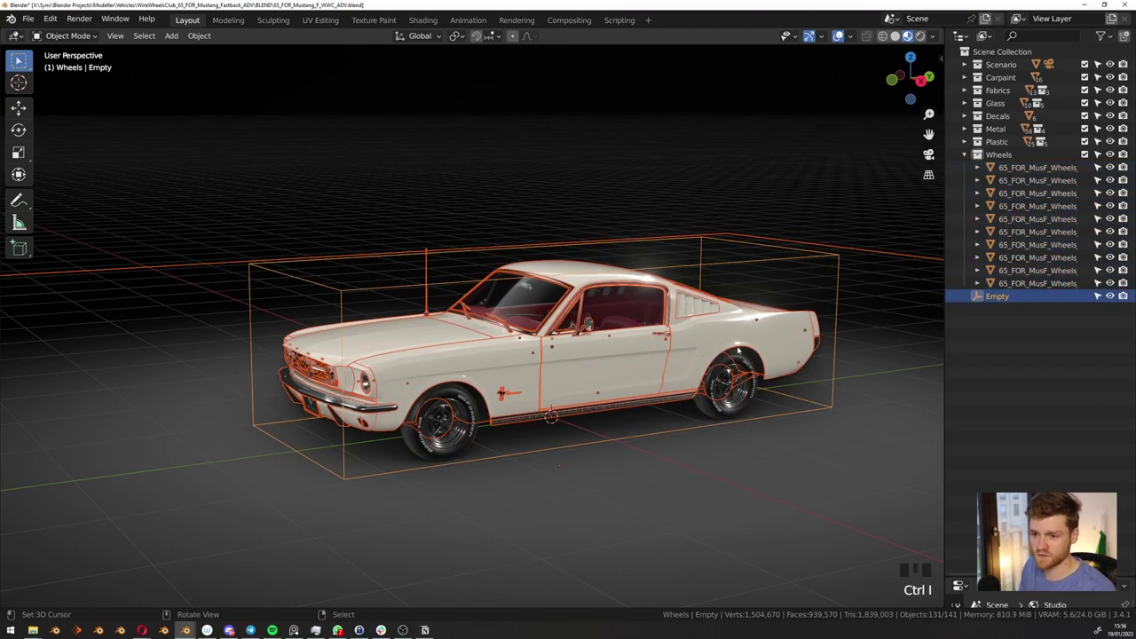
pyautogui.moveTo(744, 220); pyautogui.dragTo(802, 240)
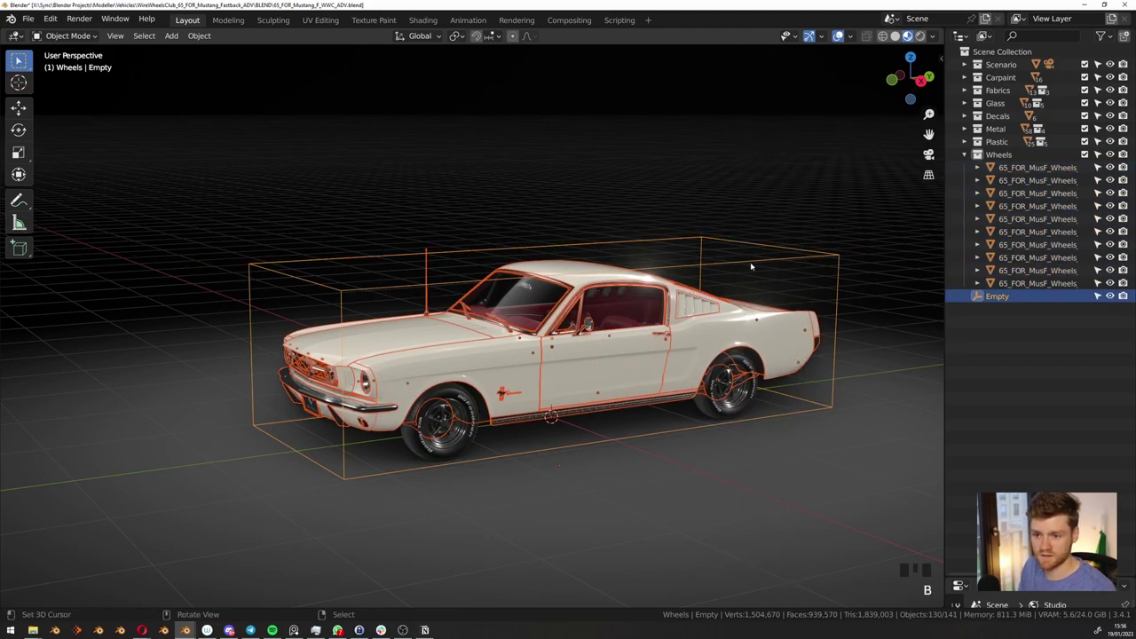
pyautogui.scroll(-8, 751, 264)
pyautogui.moveTo(583, 390); pyautogui.dragTo(624, 404, button='middle')
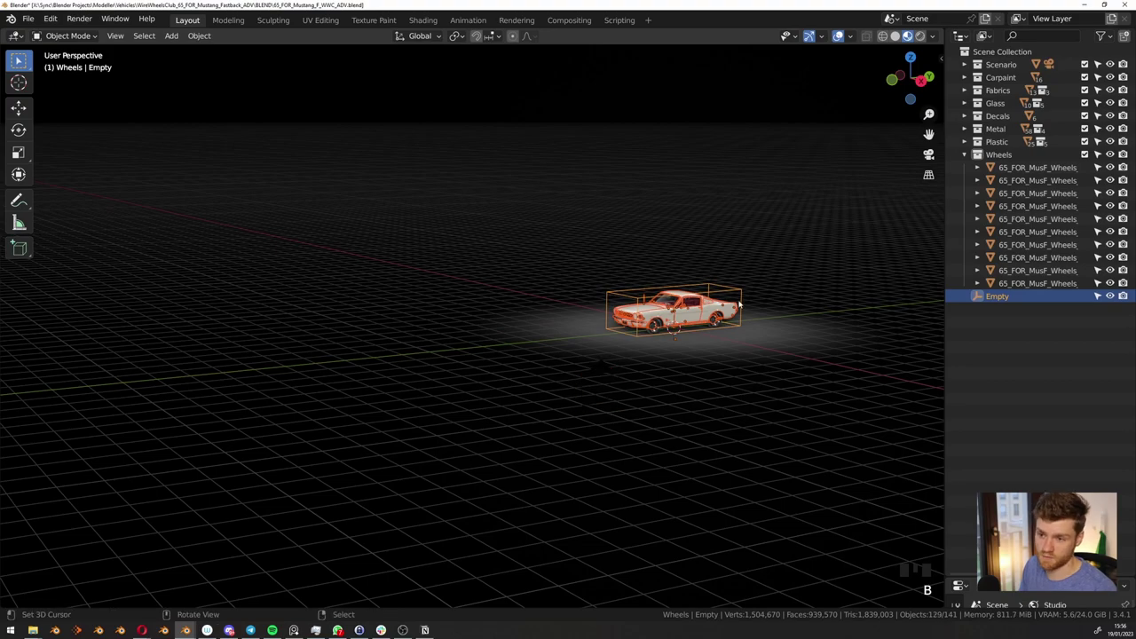
# Parent the selected body parts to the cube empty using Object (Keep Transform)
pyautogui.press('g')
pyautogui.rightClick(710, 300)
pyautogui.scroll(6, 710, 300)
pyautogui.scroll(2, 711, 300)
pyautogui.keyDown('shift'); pyautogui.scroll(-1, 709, 302); pyautogui.keyUp('shift')
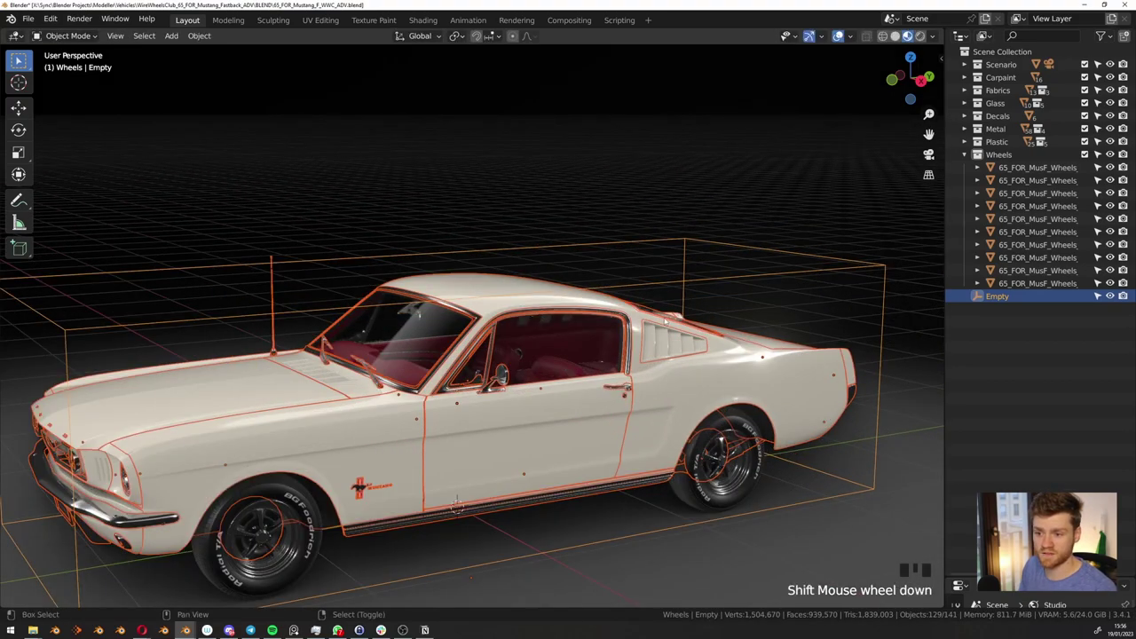
pyautogui.keyDown('shift'); pyautogui.moveTo(659, 325); pyautogui.dragTo(693, 300, button='middle'); pyautogui.keyUp('shift')
pyautogui.hotkey('ctrl', 'p')
pyautogui.press('Down')
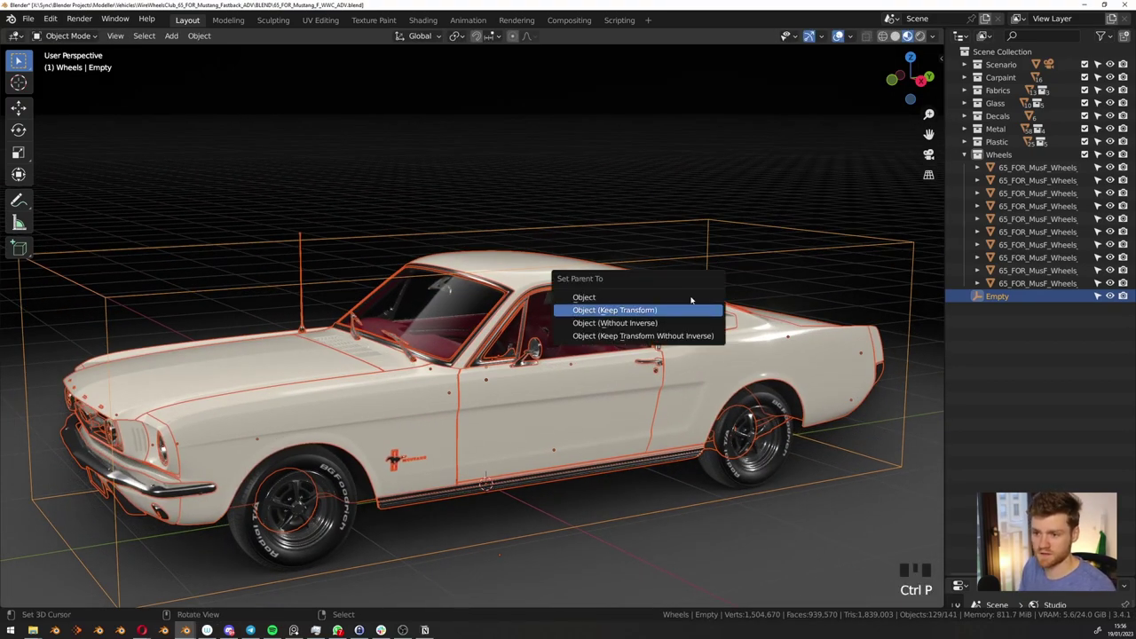
pyautogui.press('Return')
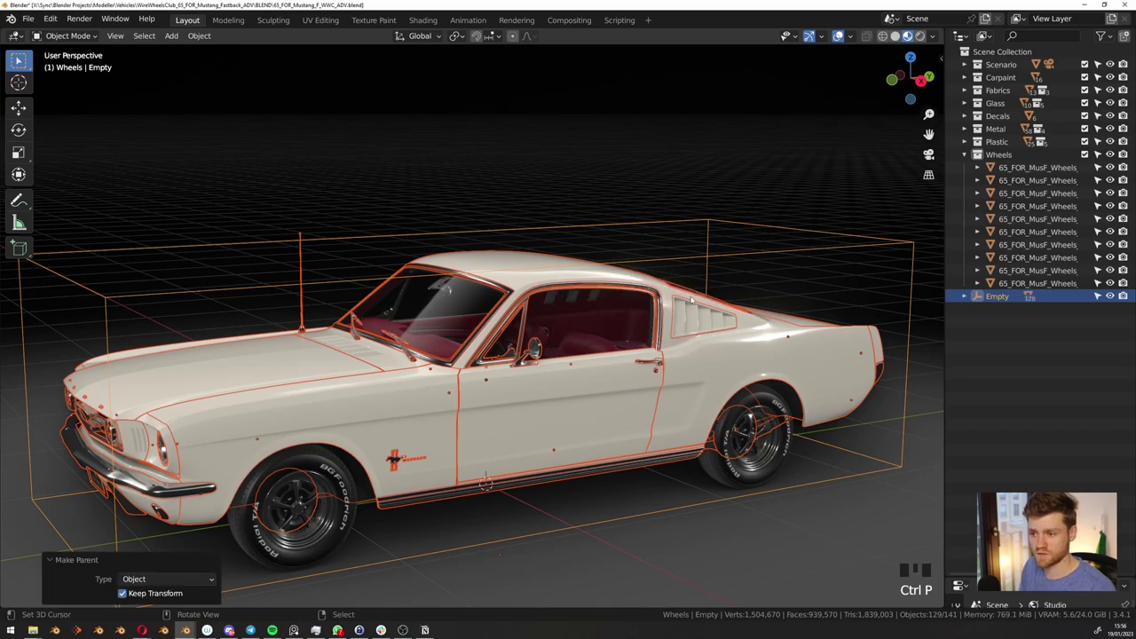
# Test-move the cube empty to check which car parts follow it, restoring its original position
pyautogui.scroll(-2, 690, 296)
pyautogui.rightClick(693, 269)
pyautogui.press('g')
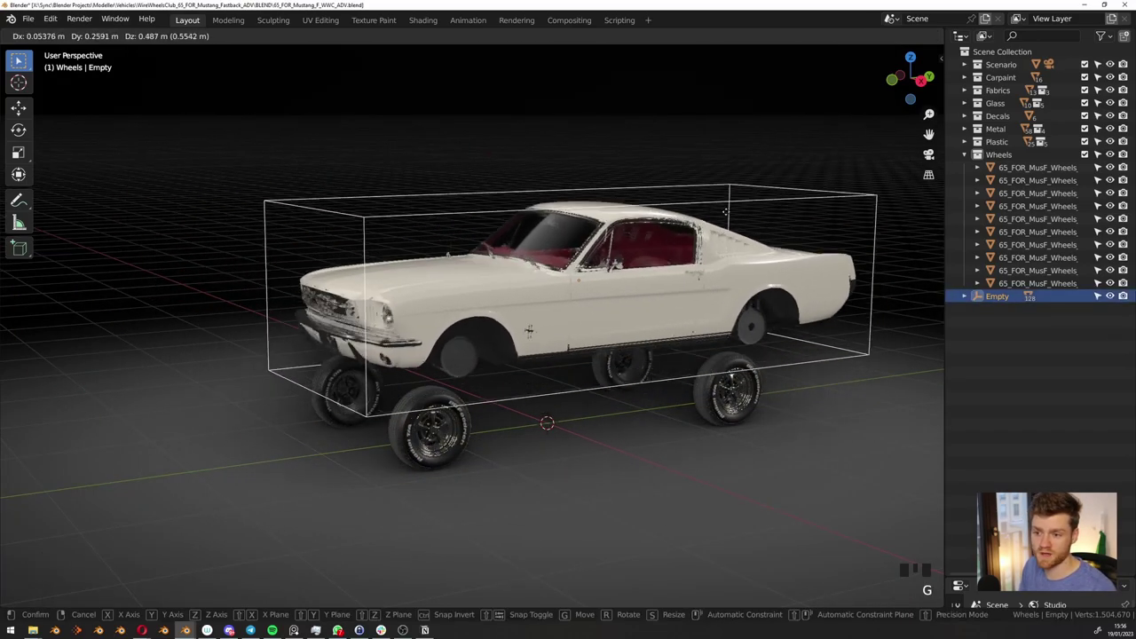
pyautogui.click(441, 307)
# Select the chrome antenna and examine how it sits on the car's front fender
pyautogui.rightClick(418, 273)
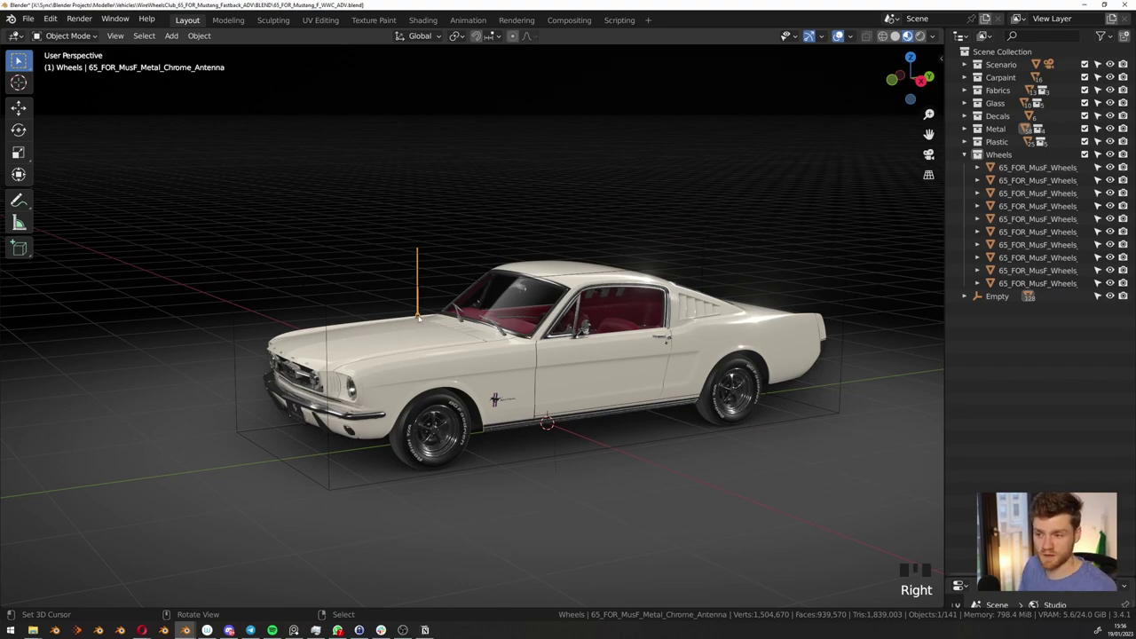
pyautogui.scroll(9, 452, 302)
pyautogui.scroll(-2, 451, 320)
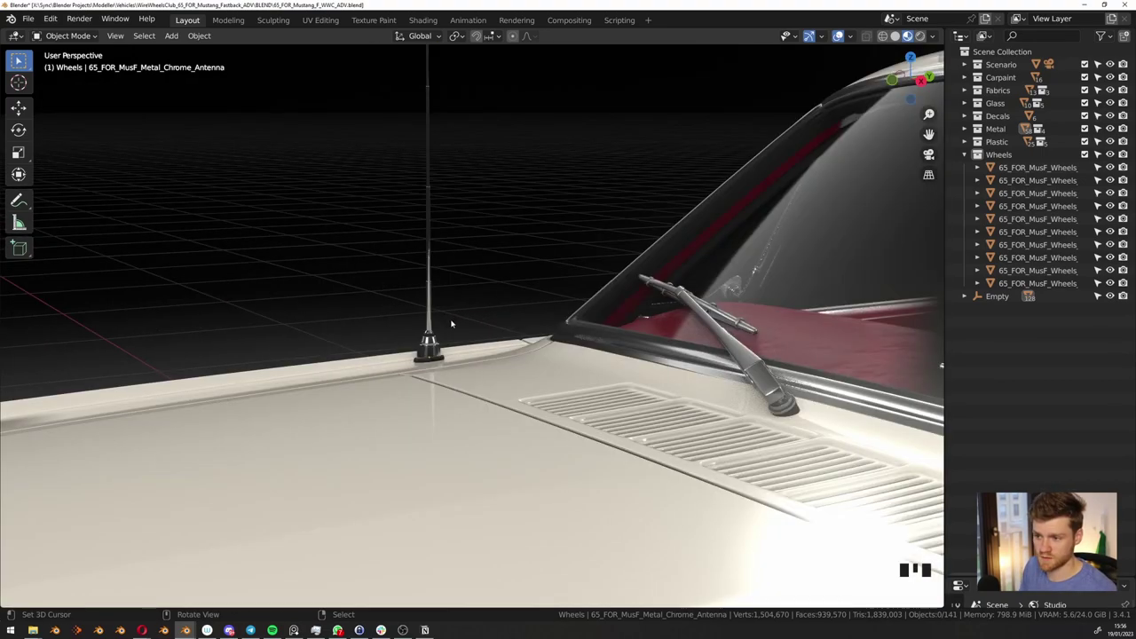
pyautogui.scroll(-5, 451, 324)
pyautogui.keyDown('shift'); pyautogui.moveTo(448, 302); pyautogui.dragTo(427, 421, button='middle'); pyautogui.keyUp('shift')
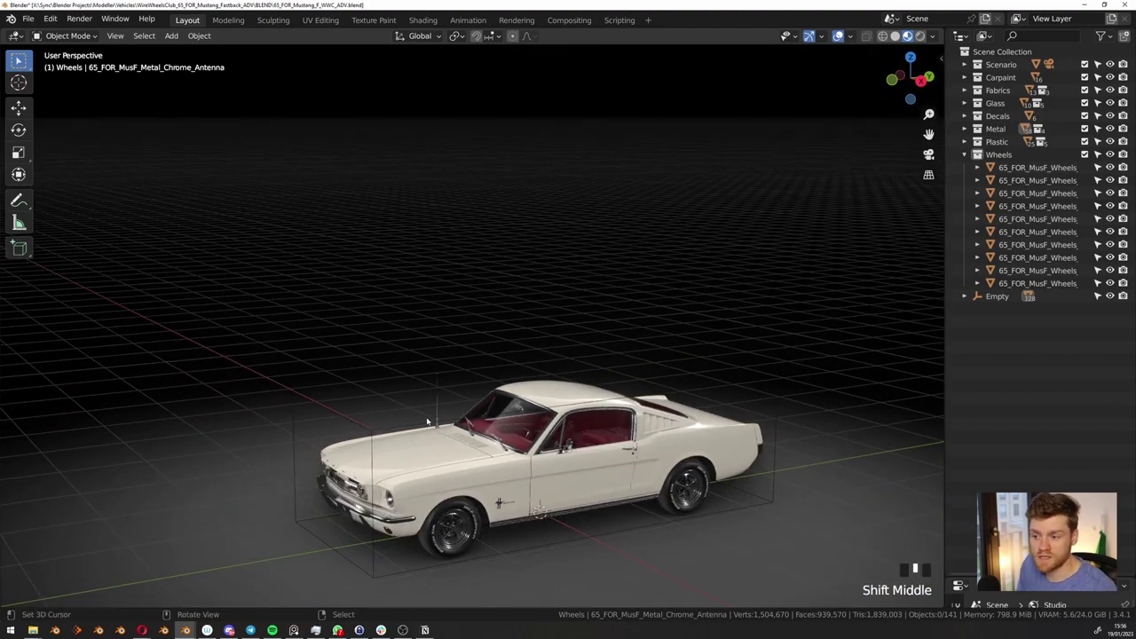
# Reselect the cube empty around the car and cancel a trial move of it
pyautogui.rightClick(428, 422)
pyautogui.press('g')
pyautogui.rightClick(594, 375)
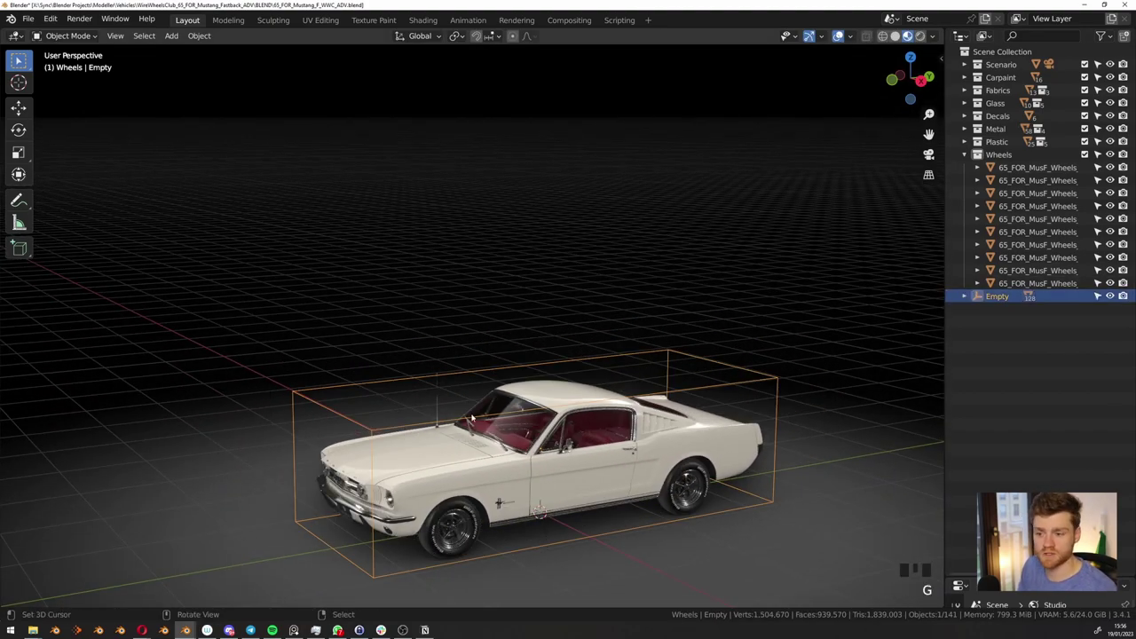
# Rename the cube empty as Body
pyautogui.click(996, 300)
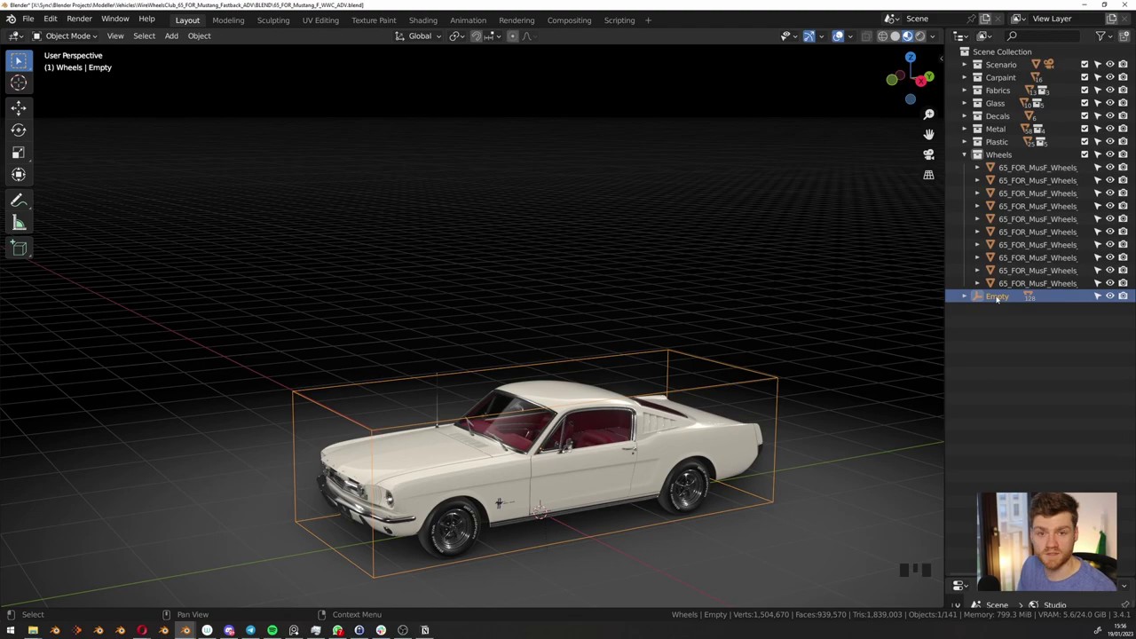
pyautogui.doubleClick(996, 300)
pyautogui.write('Body')
pyautogui.press('Return')
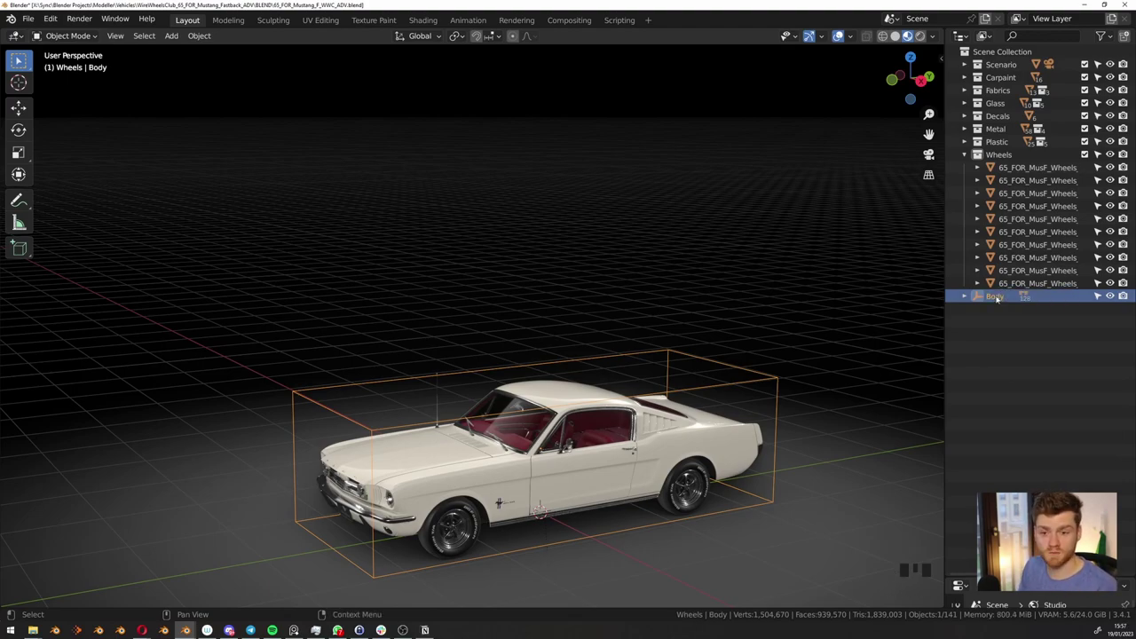
# Hide the Body empty together with all its child parts so only the four wheels stay displayed
pyautogui.keyDown('shift'); pyautogui.moveTo(604, 483); pyautogui.dragTo(643, 415, button='middle'); pyautogui.keyUp('shift')
pyautogui.scroll(1, 643, 416)
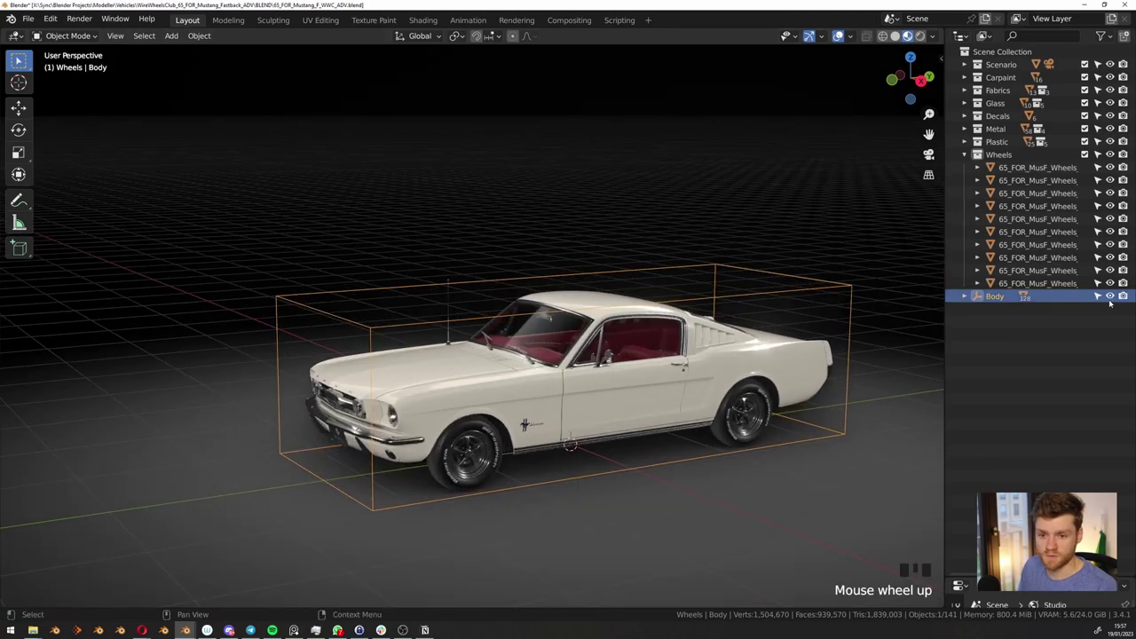
pyautogui.keyDown('shift'); pyautogui.click(1109, 296); pyautogui.keyUp('shift')
pyautogui.scroll(2, 640, 462)
pyautogui.keyDown('shift'); pyautogui.moveTo(639, 461); pyautogui.dragTo(483, 434, button='middle'); pyautogui.keyUp('shift')
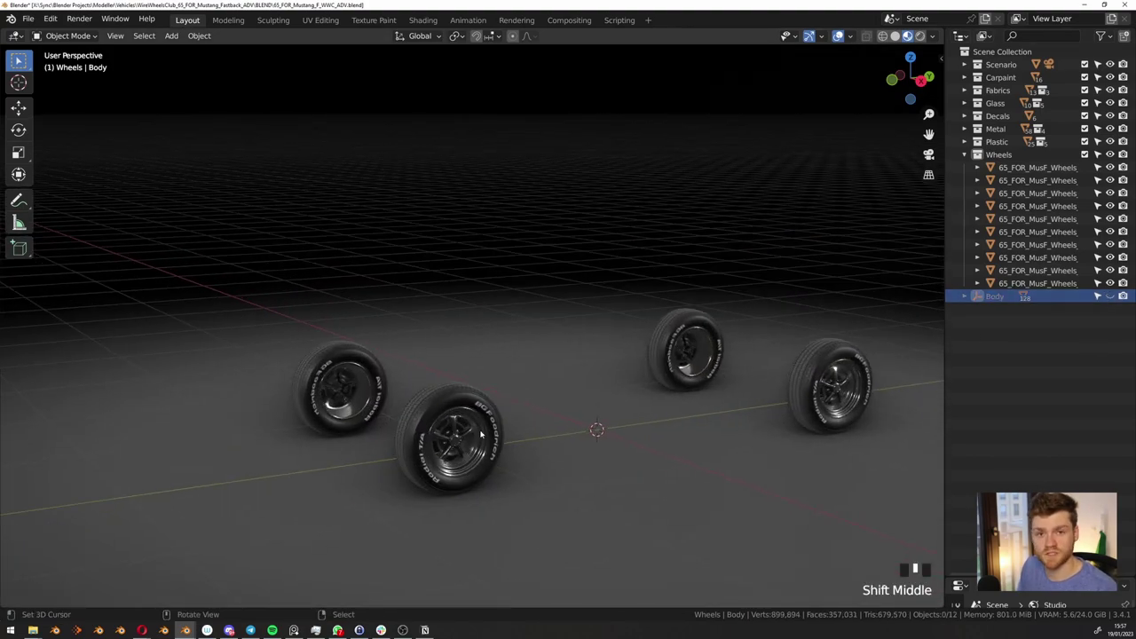
pyautogui.moveTo(620, 443); pyautogui.dragTo(463, 442, button='middle')
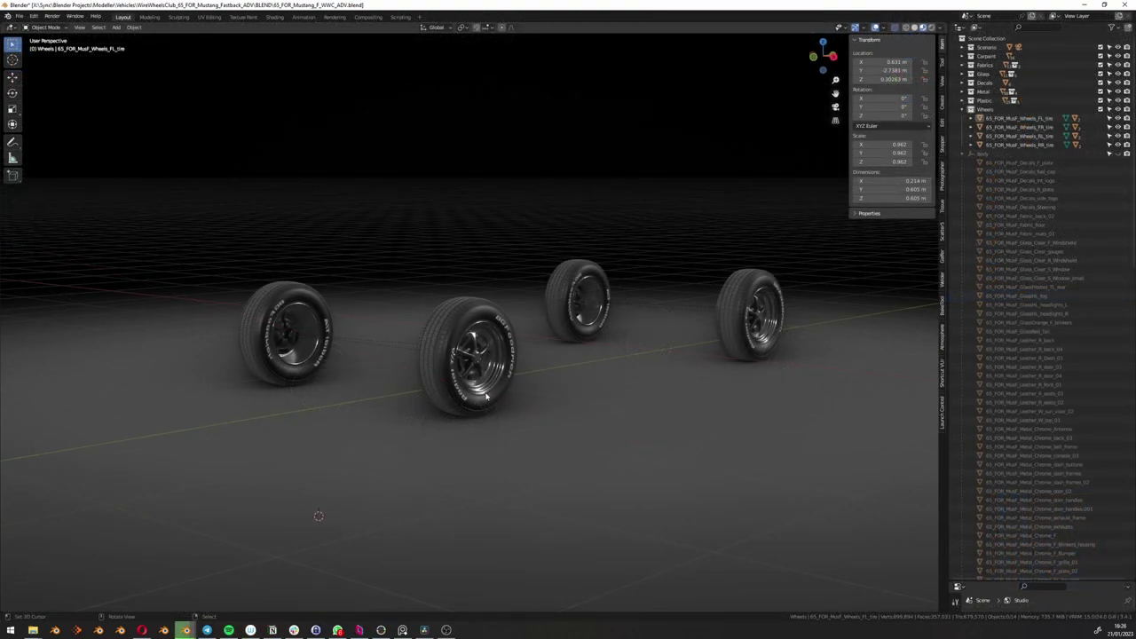
# Select the front-left tire and test-rotate it both ways in the front view to check its pivot, cancelling each rotation
pyautogui.moveTo(491, 399); pyautogui.dragTo(510, 340, button='middle')
pyautogui.click(492, 382)
pyautogui.press('KP_1')
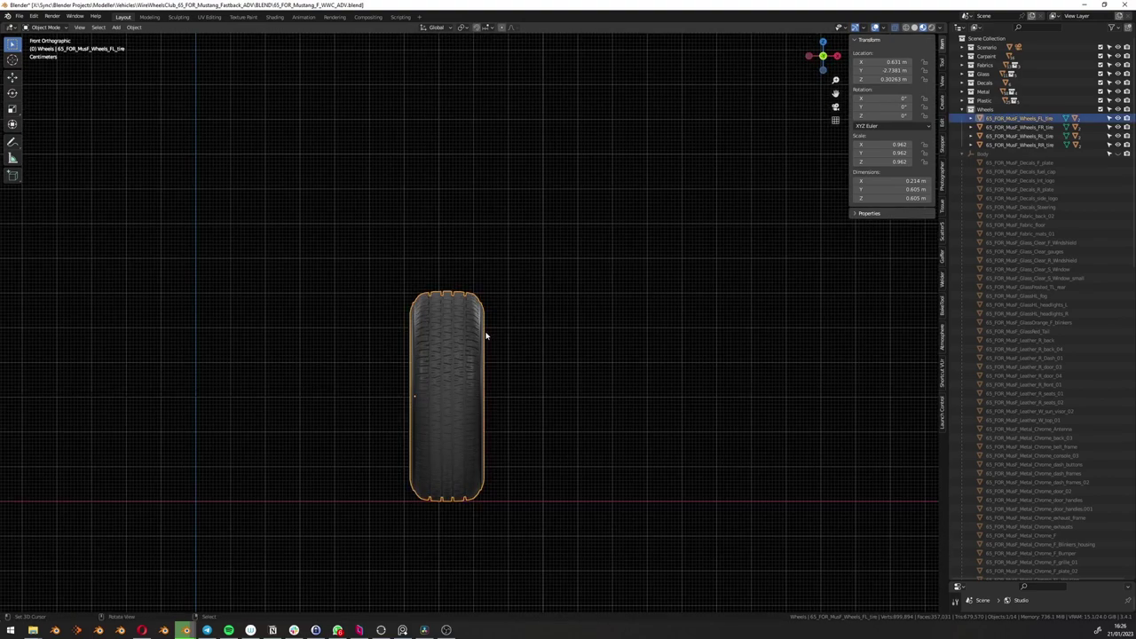
pyautogui.scroll(1, 465, 368)
pyautogui.press('r')
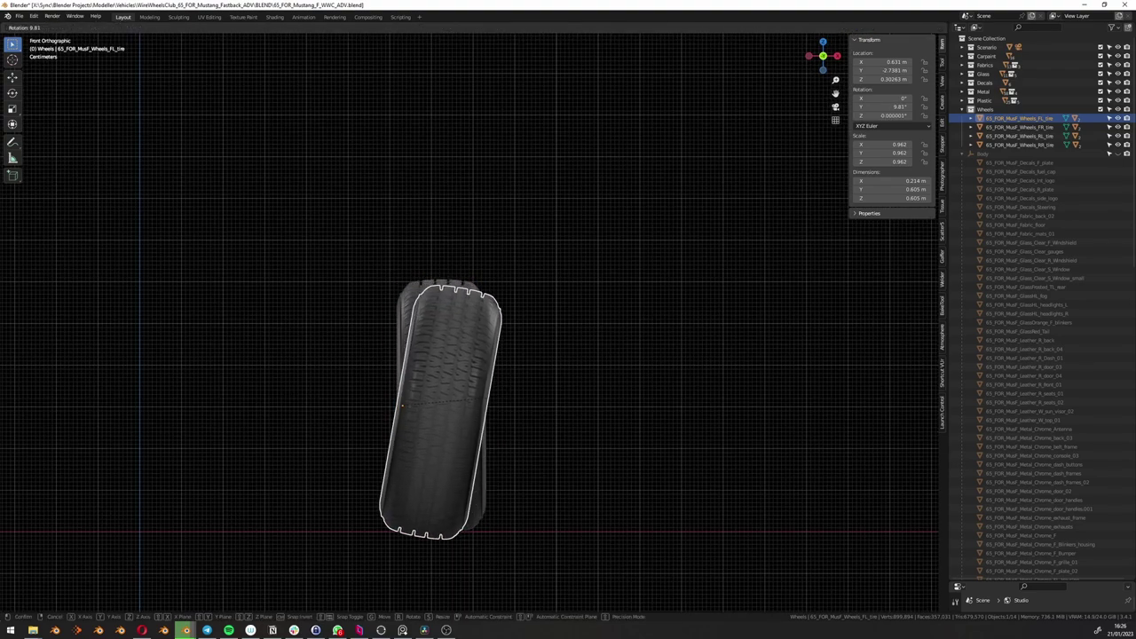
pyautogui.press('Escape')
pyautogui.press('r')
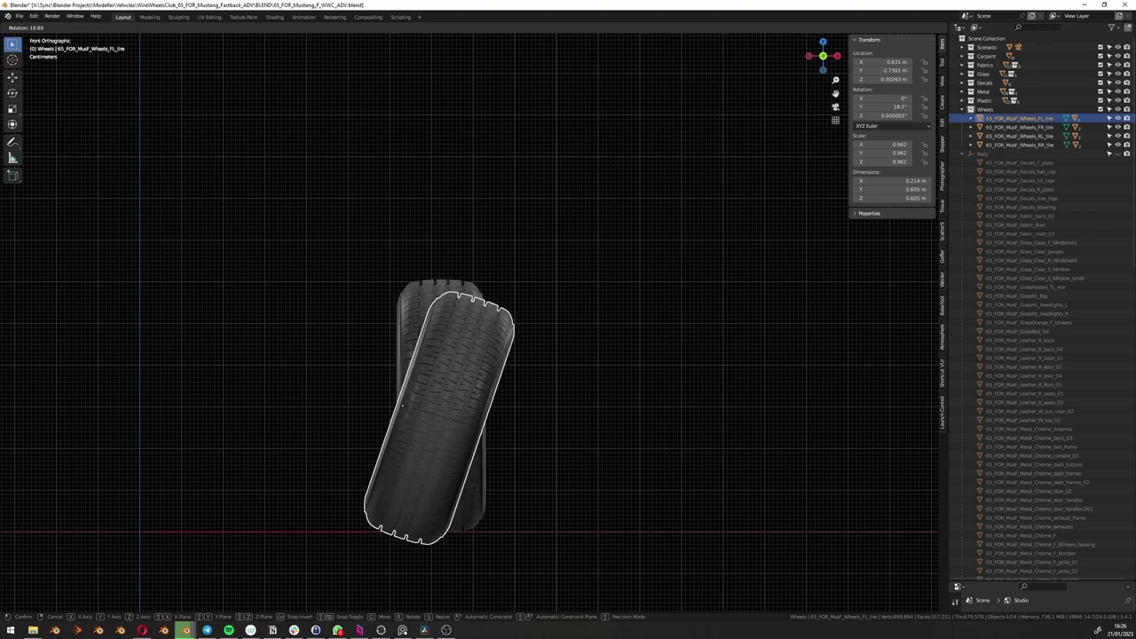
pyautogui.press('Escape')
pyautogui.press('r')
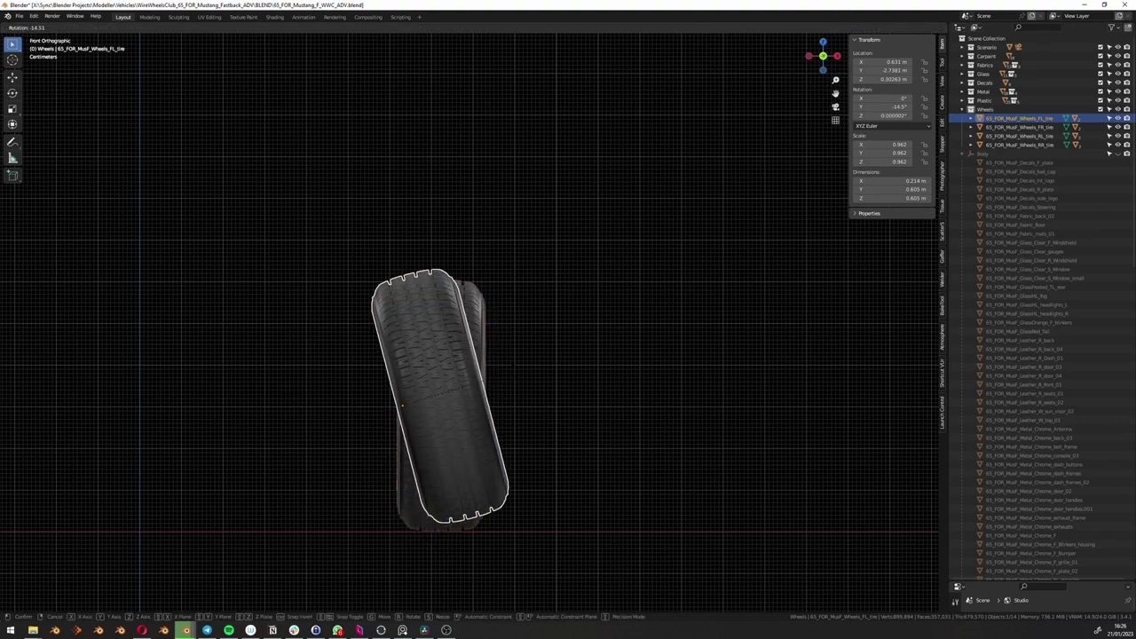
pyautogui.press('Escape')
pyautogui.scroll(2, 407, 460)
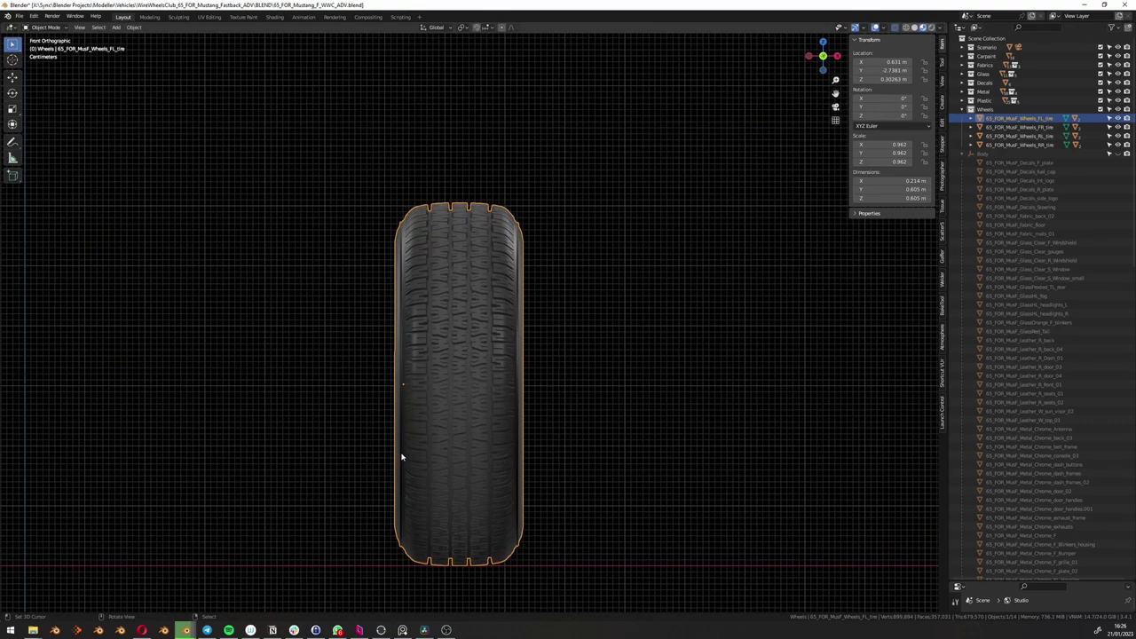
pyautogui.press('r')
pyautogui.rightClick(548, 386)
pyautogui.press('r')
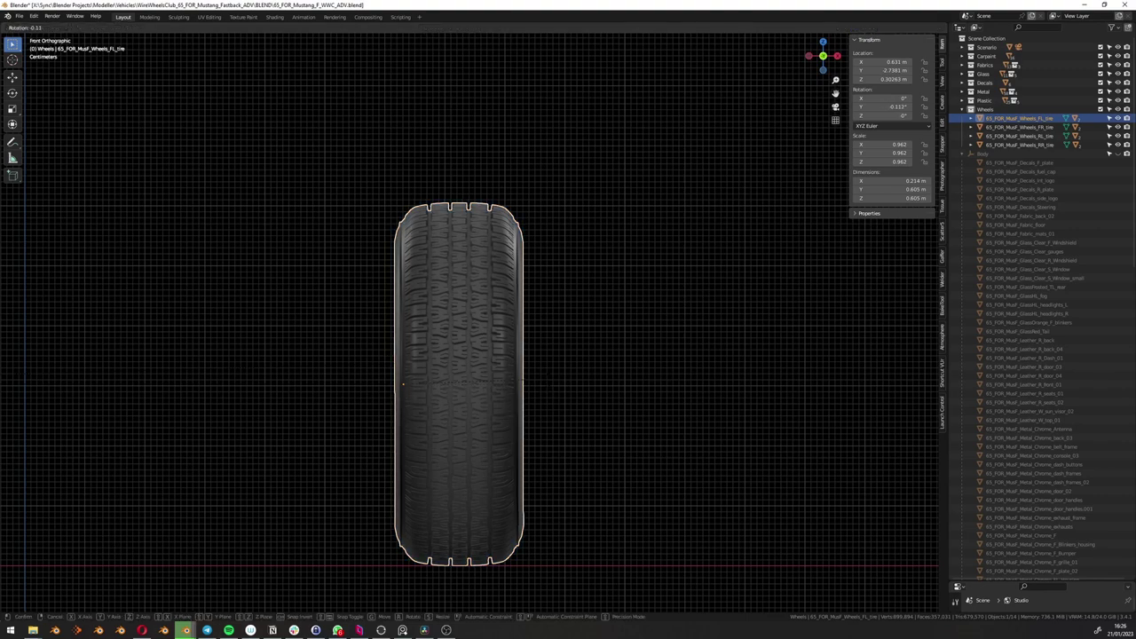
pyautogui.rightClick(547, 380)
# Test-rotate the front-left tire in the top view to check its steering pivot, cancelling the rotation
pyautogui.press('KP_7')
pyautogui.scroll(-4, 554, 377)
pyautogui.keyDown('shift'); pyautogui.moveTo(530, 298); pyautogui.dragTo(538, 409, button='middle'); pyautogui.keyUp('shift')
pyautogui.scroll(3, 538, 409)
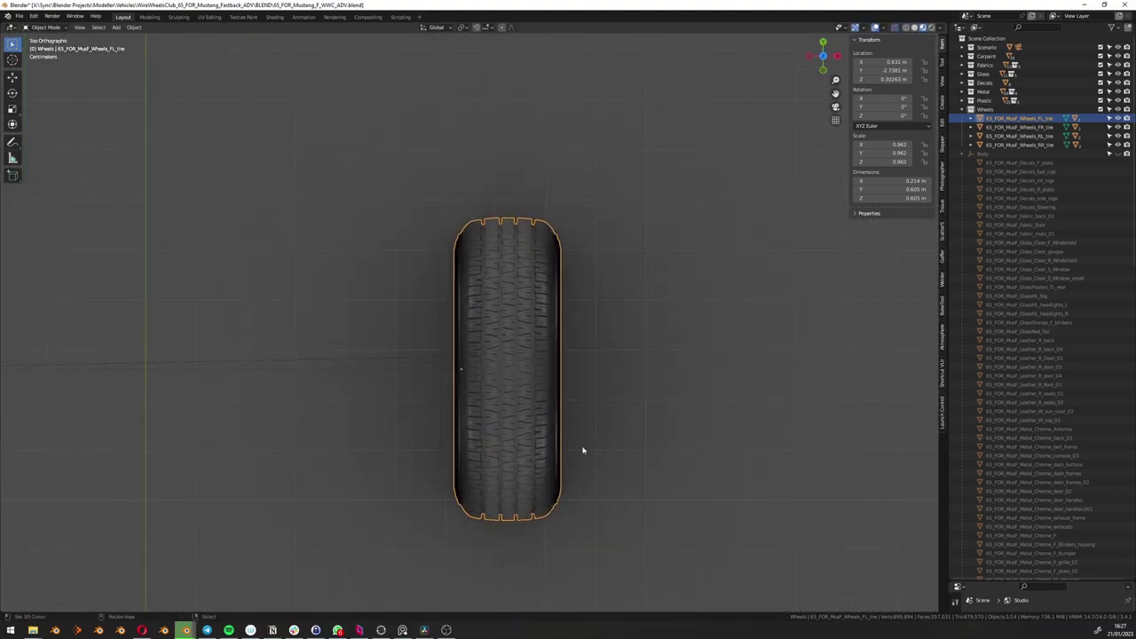
pyautogui.scroll(-5, 583, 450)
pyautogui.scroll(2, 589, 452)
pyautogui.press('r')
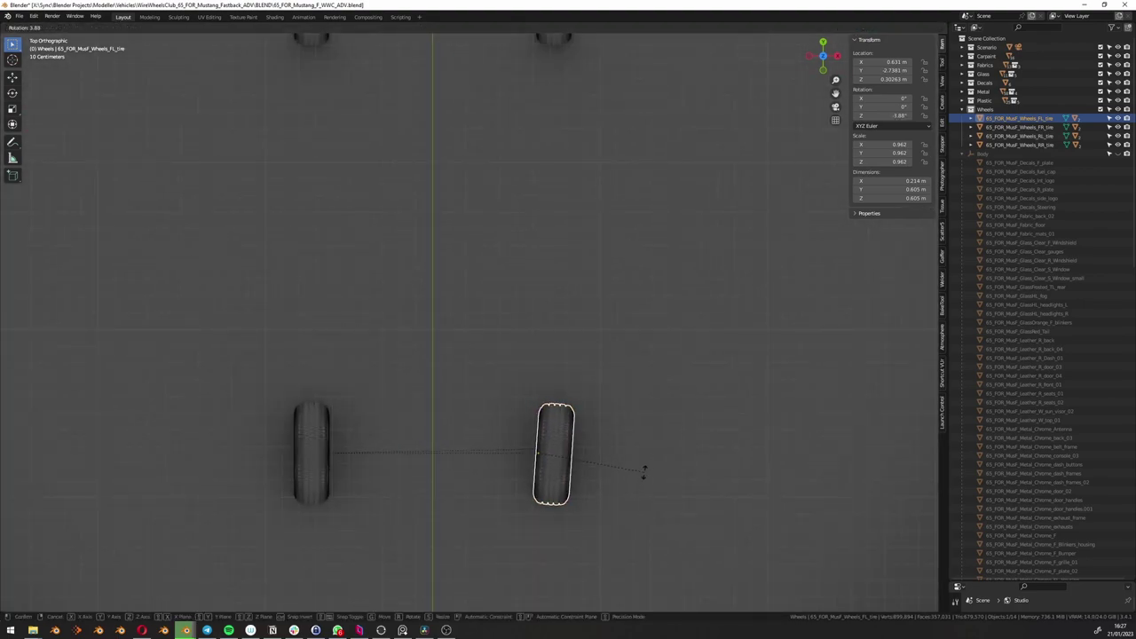
pyautogui.press('Escape')
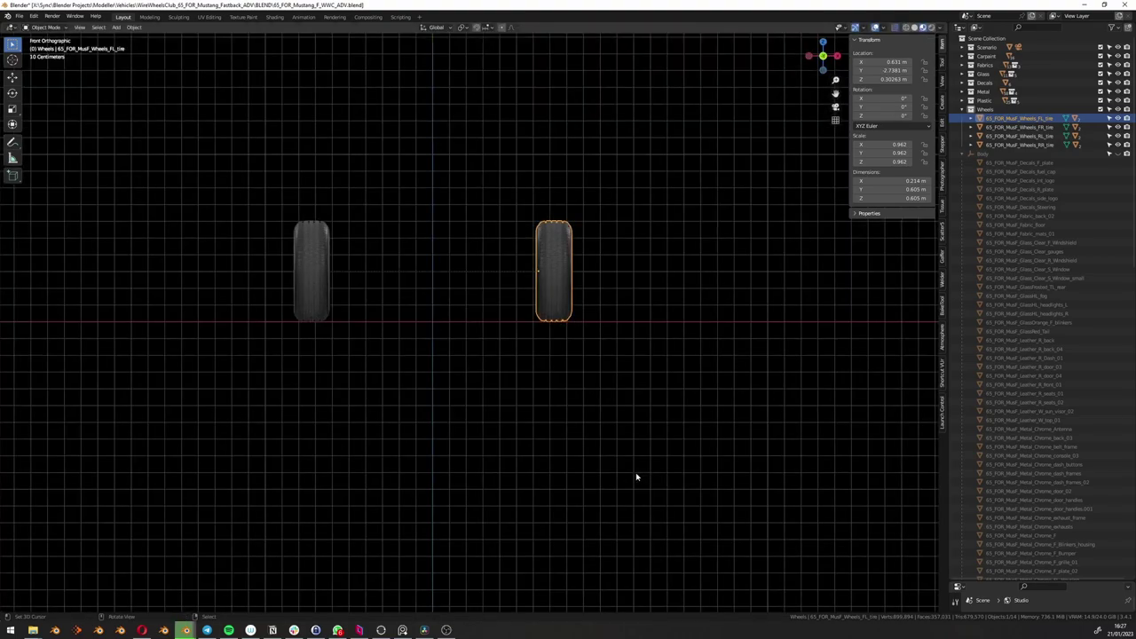
# Tilt the front-left tire about 5.8° off vertical in the front view and deselect it
pyautogui.scroll(7, 561, 237)
pyautogui.press('r')
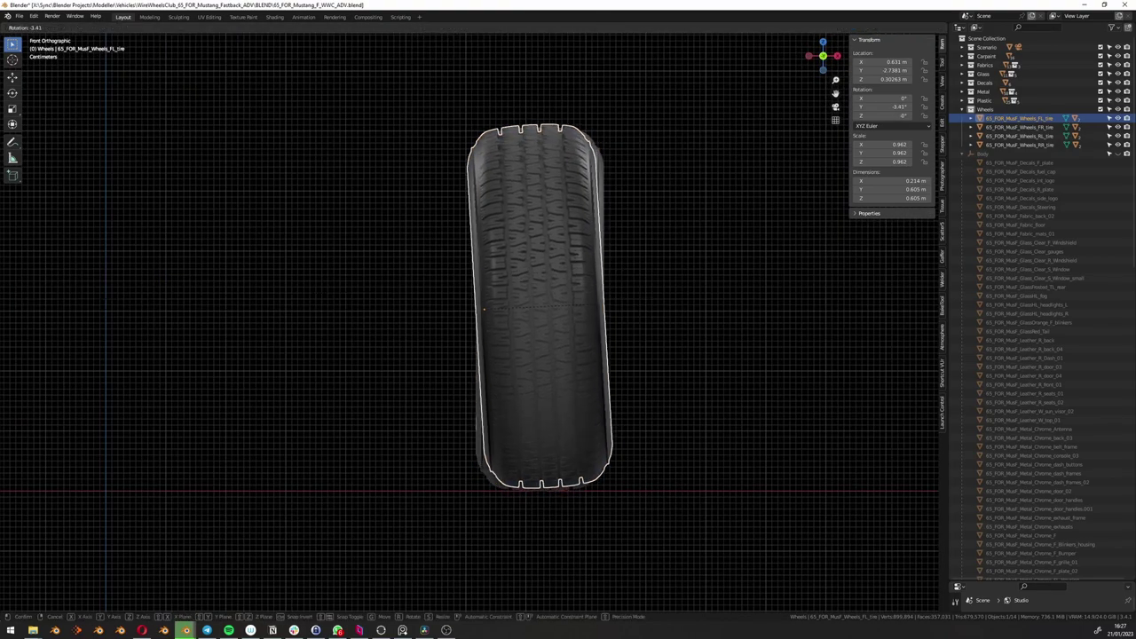
pyautogui.click(601, 300)
pyautogui.scroll(1, 546, 323)
pyautogui.hotkey('alt', 'a')
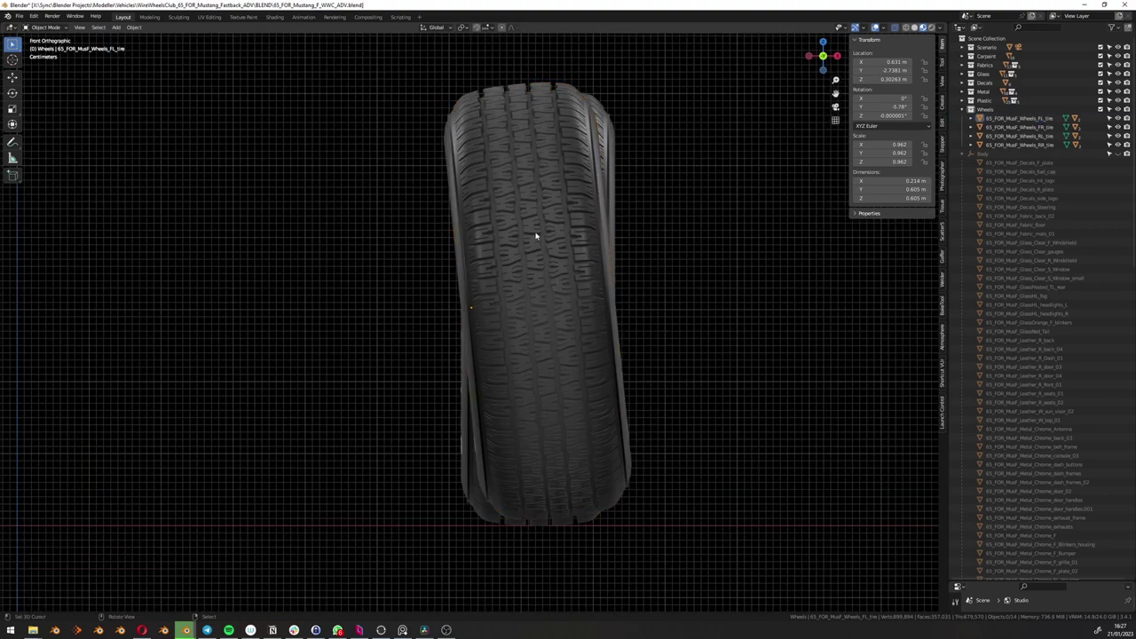
# Reselect the front-left tire, try resetting its X, Y and Z rotation to 0°, and undo it
pyautogui.rightClick(538, 235)
pyautogui.moveTo(895, 99); pyautogui.dragTo(895, 115)
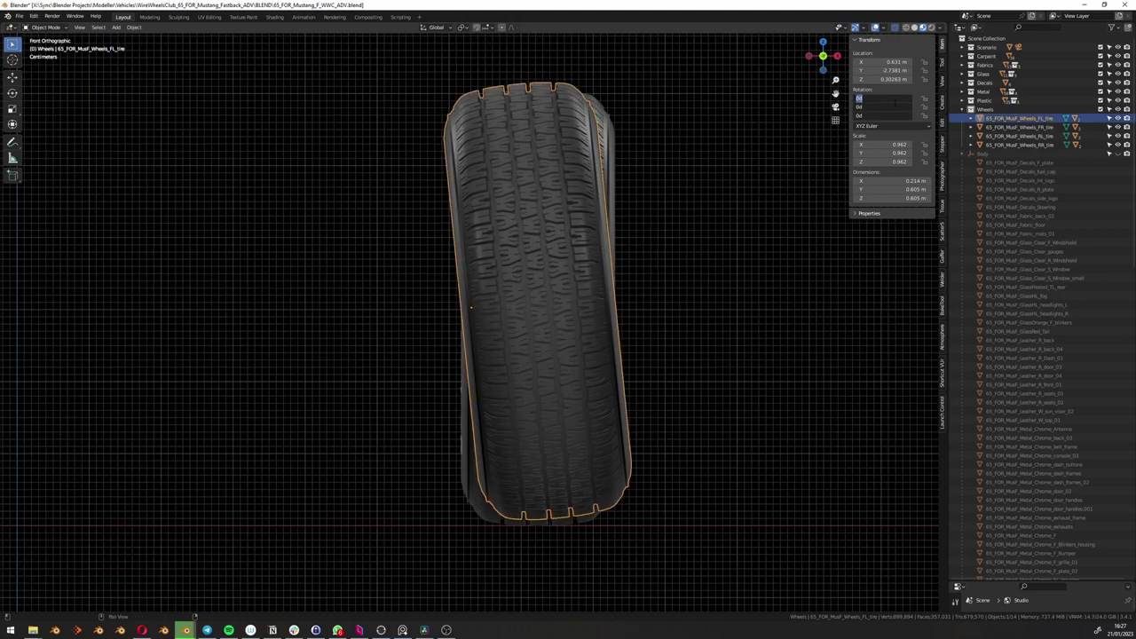
pyautogui.press('Return')
pyautogui.hotkey('ctrl', 'z')
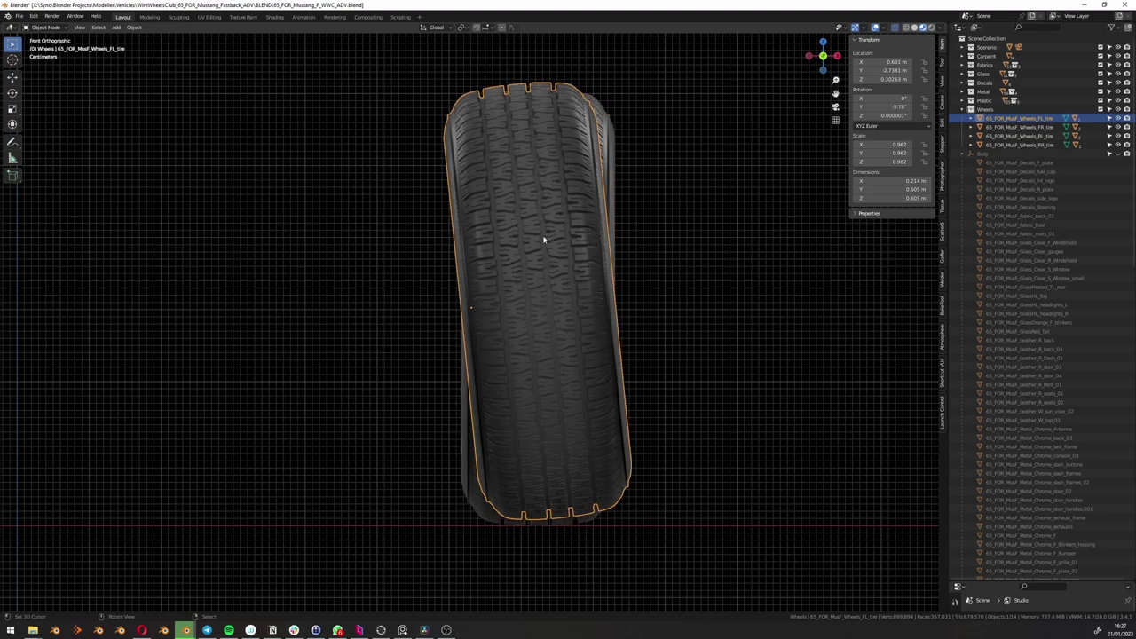
# Rotate the front-left tire freehand back to upright and tilt it off vertical once more
pyautogui.press('r')
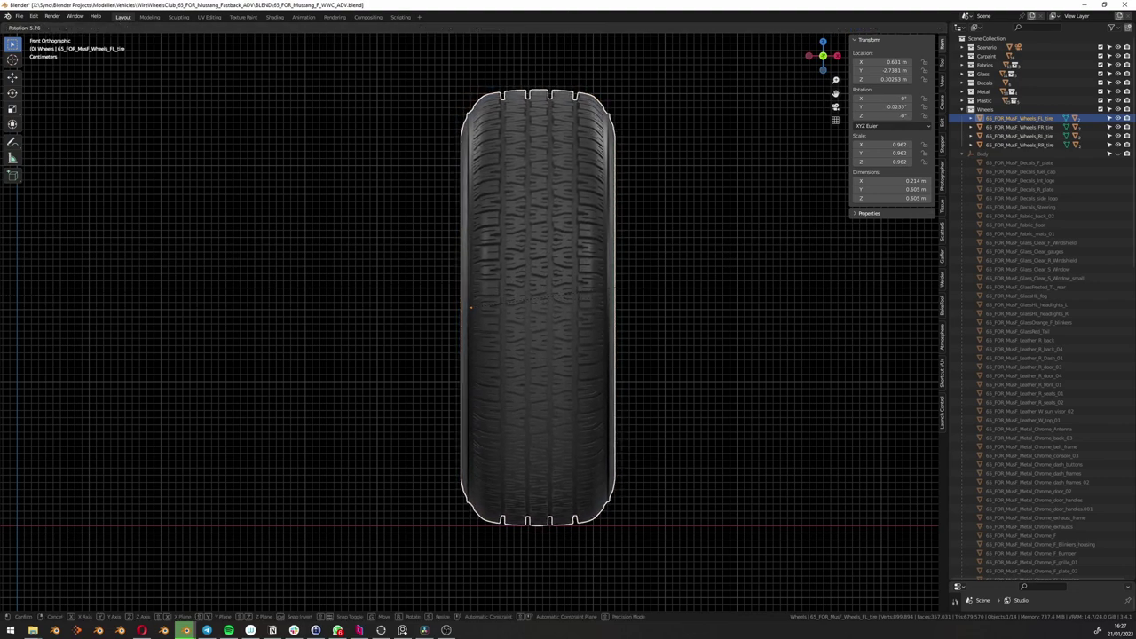
pyautogui.click(640, 287)
pyautogui.press('r')
pyautogui.click(601, 300)
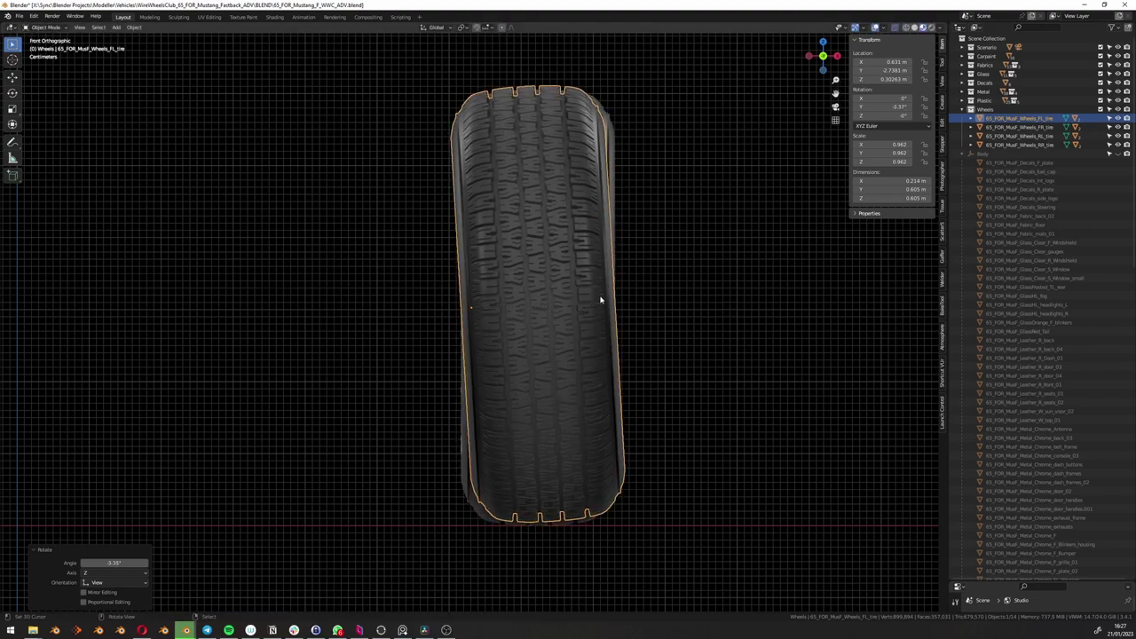
# Test-spin the tilted front-left tire around the global X axis, cancelling the rotation
pyautogui.moveTo(601, 300); pyautogui.dragTo(582, 329, button='middle')
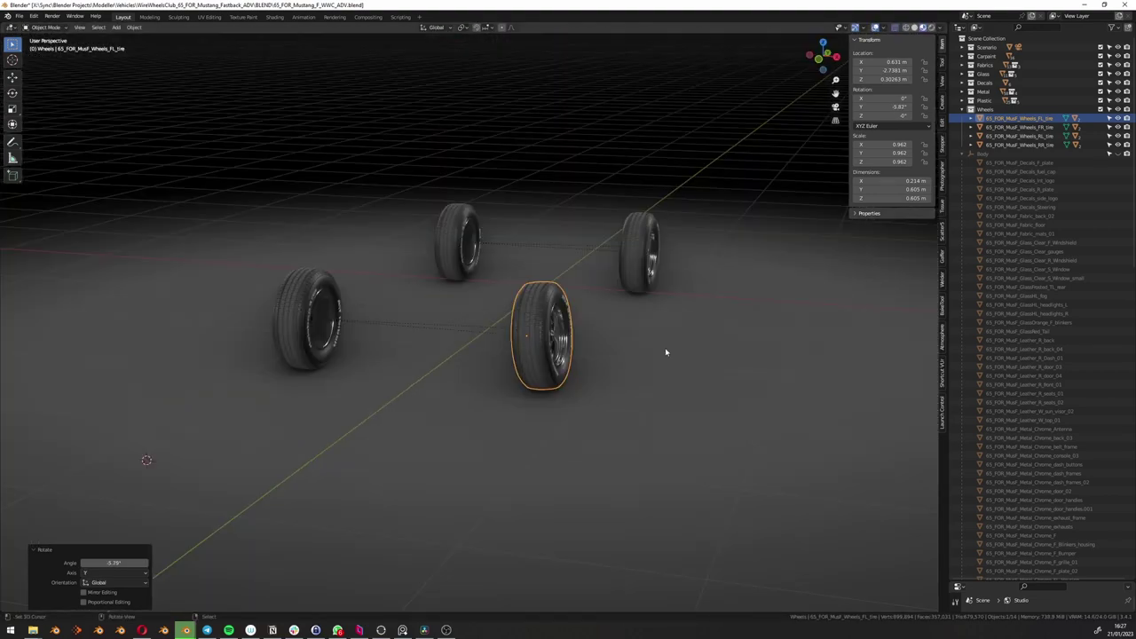
pyautogui.press('r')
pyautogui.press('x')
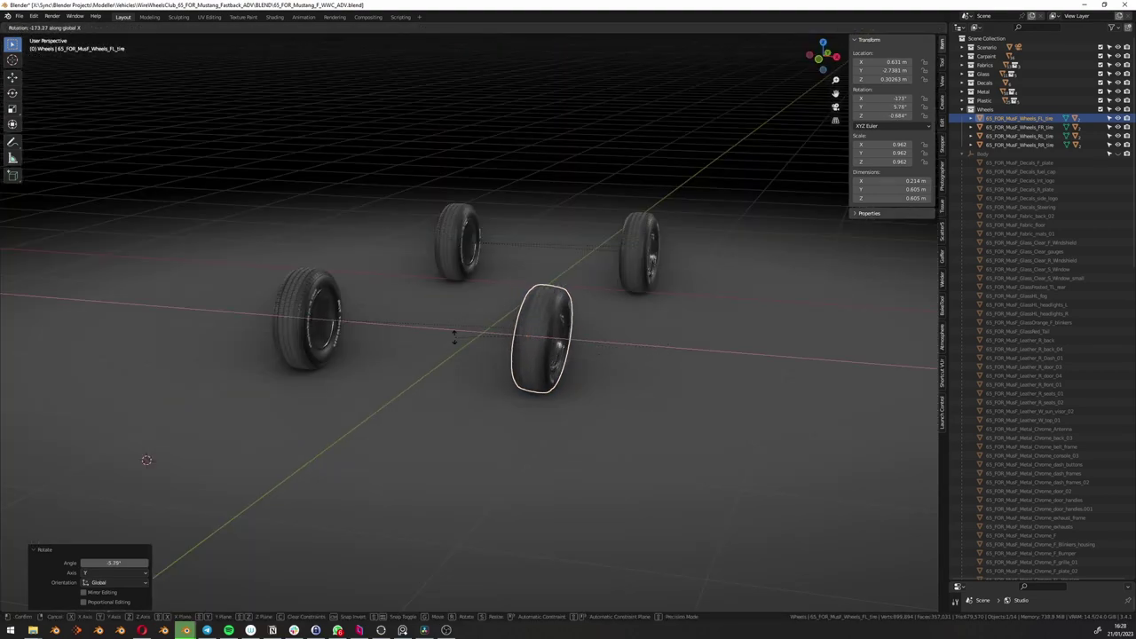
pyautogui.rightClick(582, 363)
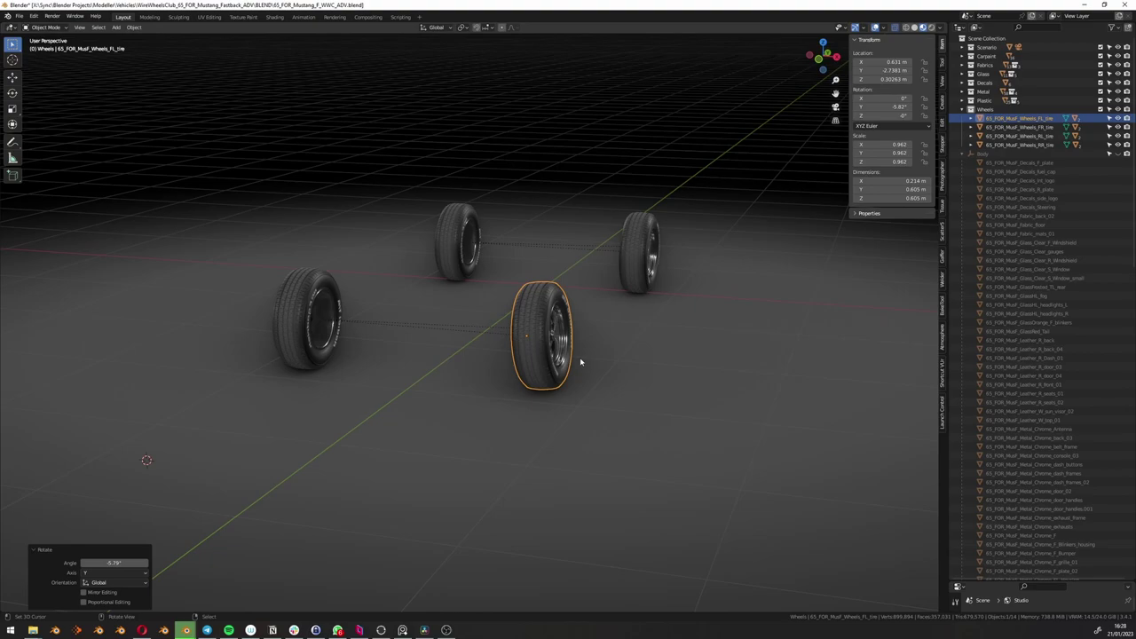
# Rotate the front-left tire freehand by about 5.79° in the front view to stand it upright
pyautogui.press('KP_1')
pyautogui.press('r')
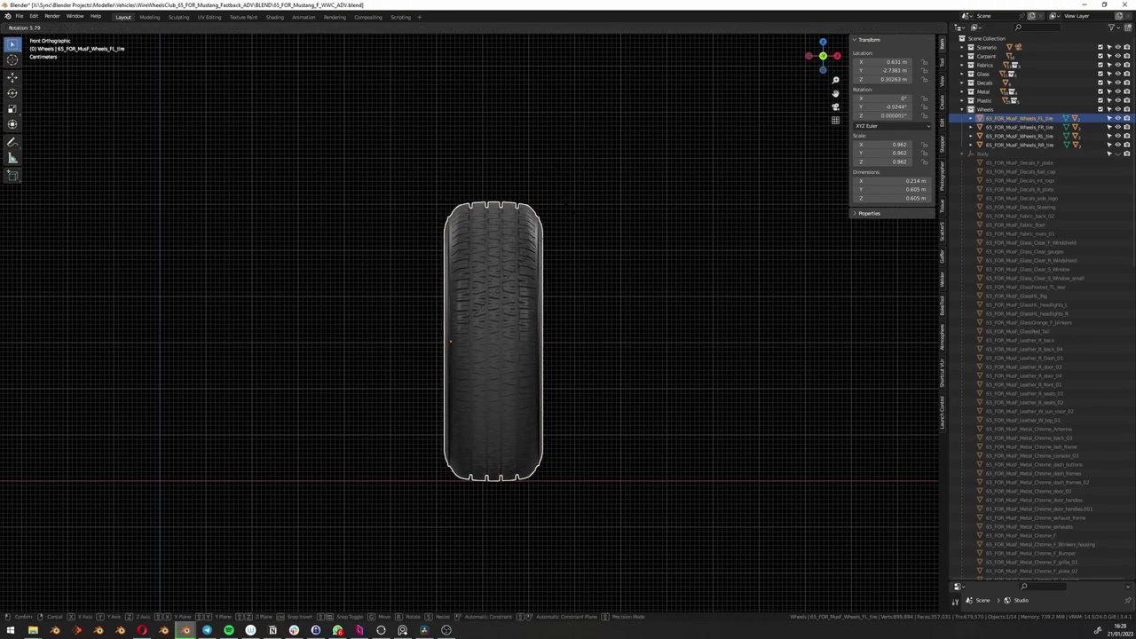
pyautogui.click(568, 219)
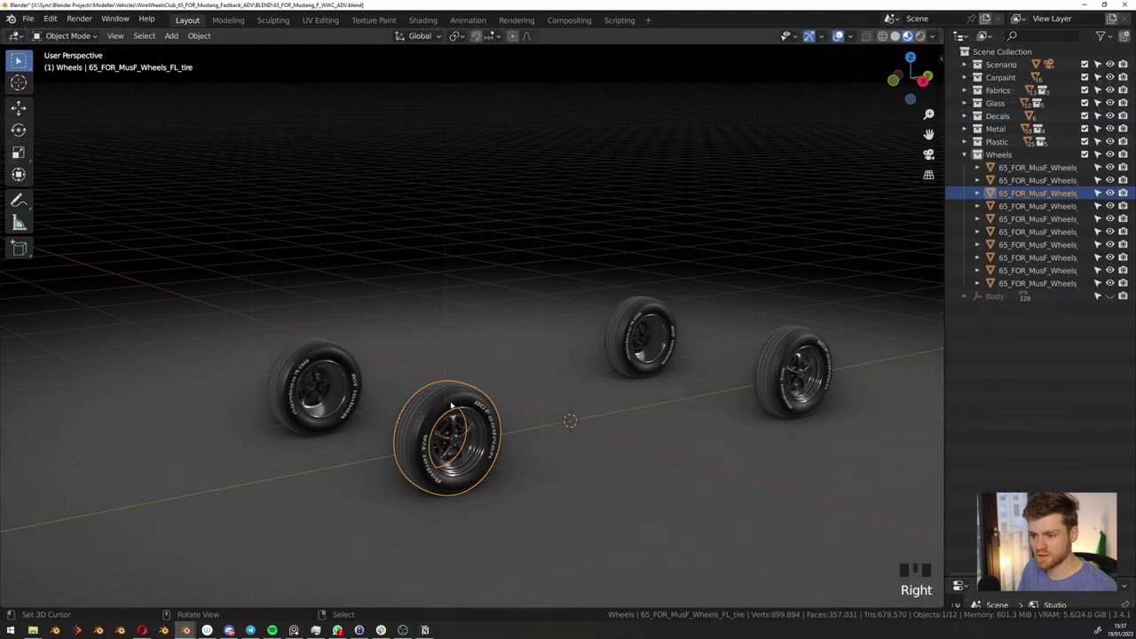
# Inspect the front-left tire up close and widen the object list so the full wheel part names are readable
pyautogui.scroll(5, 451, 411)
pyautogui.keyDown('shift'); pyautogui.moveTo(451, 411); pyautogui.dragTo(483, 359, button='middle'); pyautogui.keyUp('shift')
pyautogui.press('Tab')
pyautogui.press('Tab')
pyautogui.moveTo(1035, 219); pyautogui.dragTo(1005, 217, button='middle')
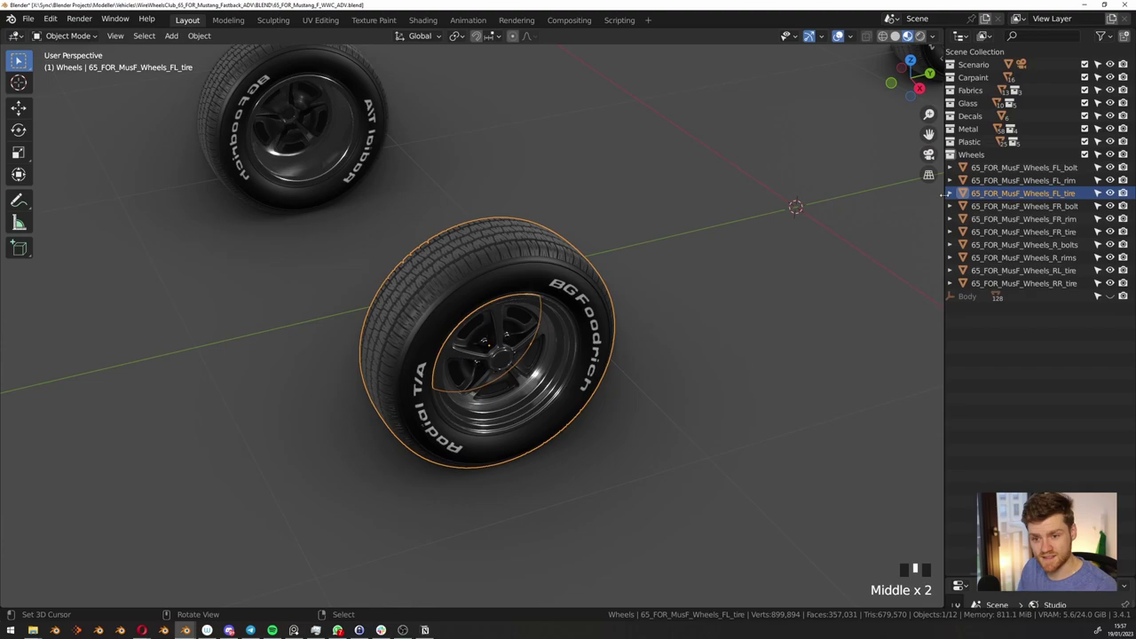
pyautogui.moveTo(944, 193); pyautogui.dragTo(868, 191)
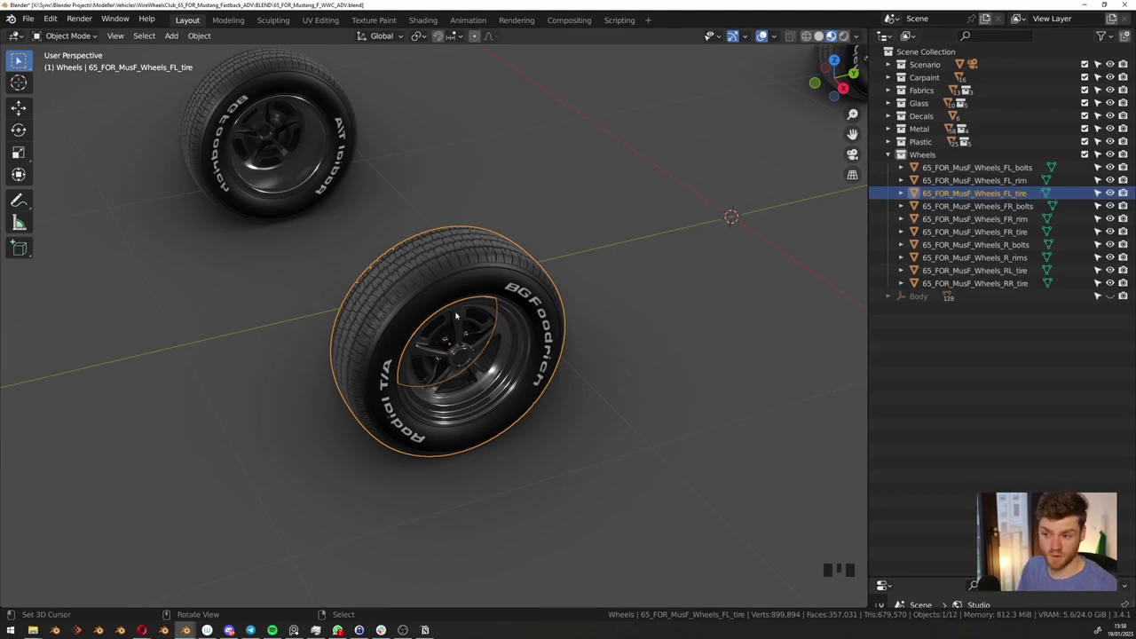
# Parent the front-left rim and bolts to the front-left tire using Object (Keep Transform)
pyautogui.moveTo(453, 342); pyautogui.dragTo(444, 311, button='middle')
pyautogui.press('g')
pyautogui.rightClick(496, 284)
pyautogui.moveTo(496, 284); pyautogui.dragTo(504, 291, button='middle')
pyautogui.press('b')
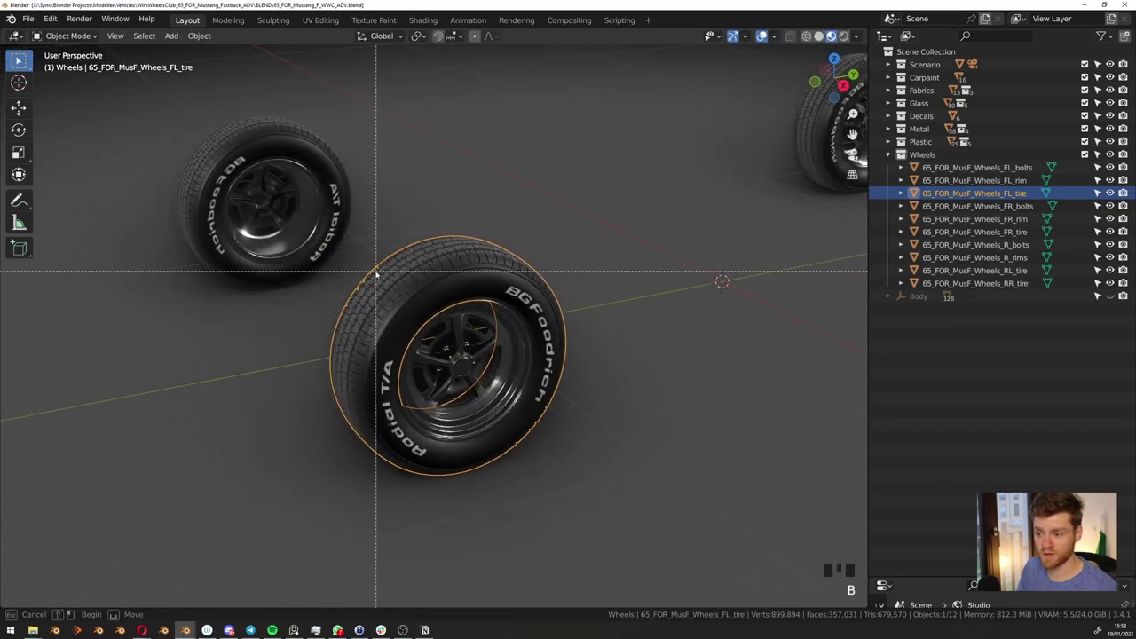
pyautogui.moveTo(376, 272); pyautogui.dragTo(506, 381)
pyautogui.press('b')
pyautogui.rightClick(593, 255)
pyautogui.hotkey('ctrl', 'p')
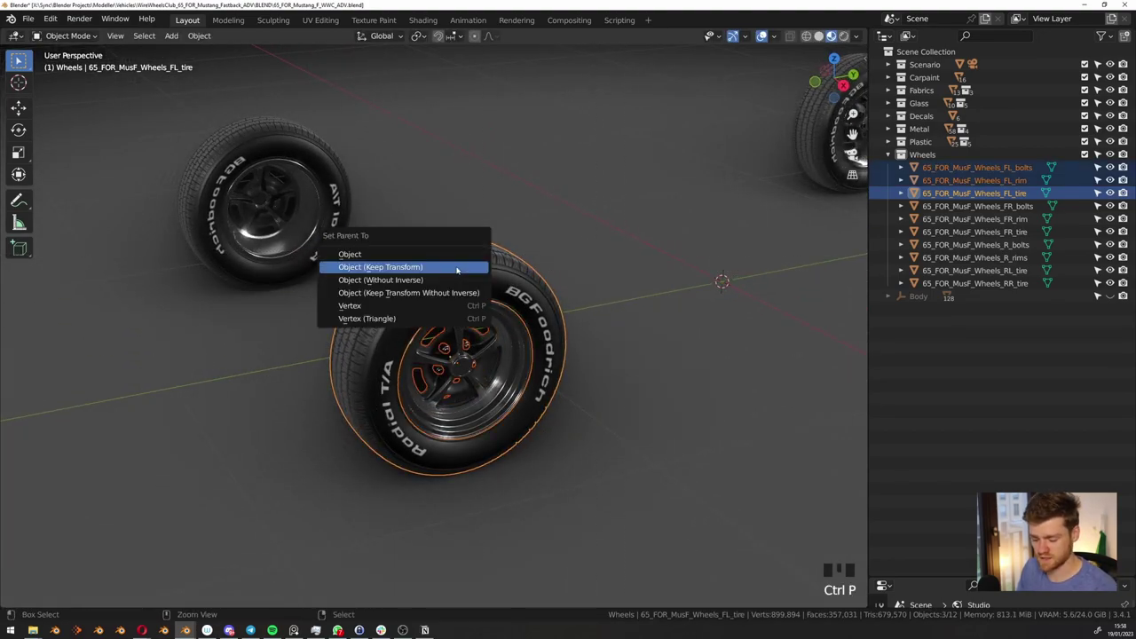
pyautogui.click(457, 267)
# Select only the front-left tire and test-move it to check that its rim and bolts follow
pyautogui.hotkey('alt', 'a')
pyautogui.click(458, 266)
pyautogui.scroll(-4, 460, 265)
pyautogui.scroll(-2, 460, 264)
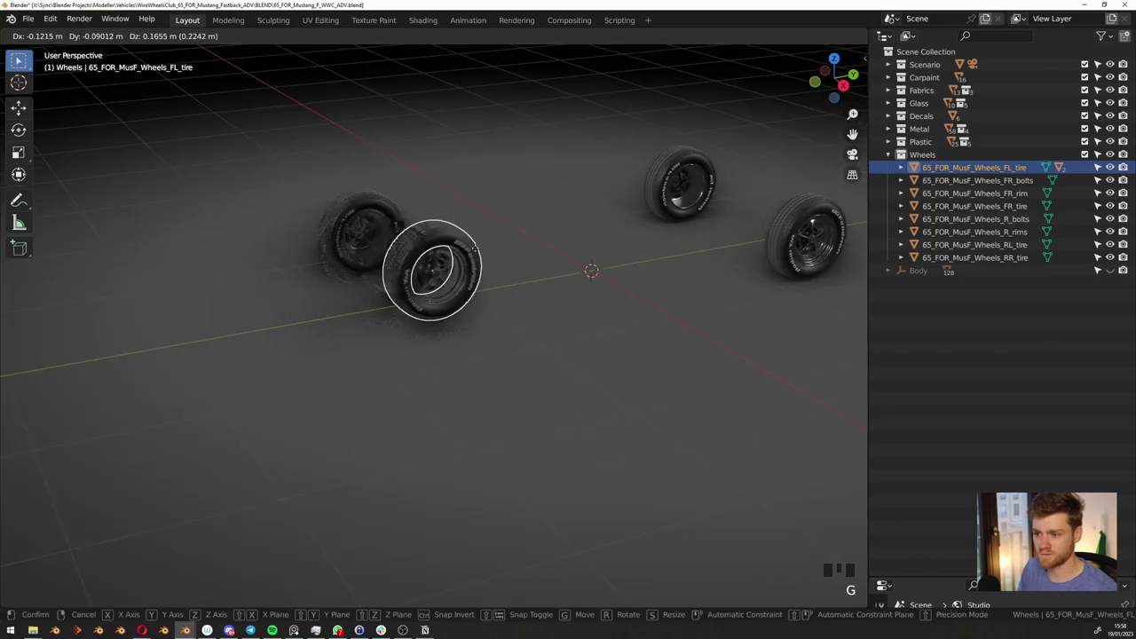
pyautogui.press('g')
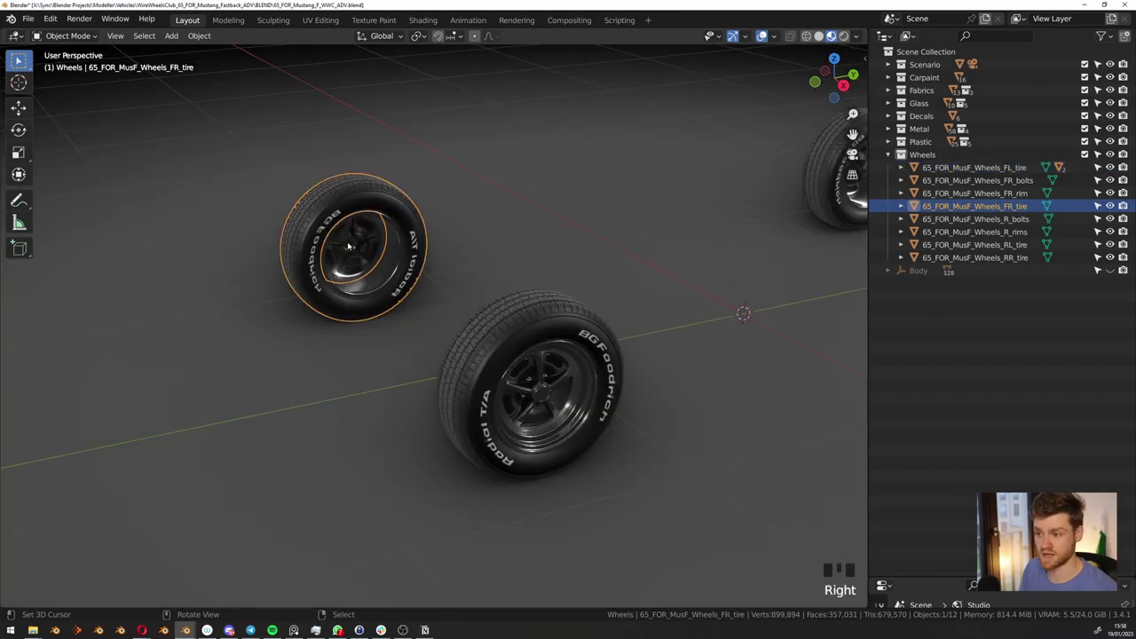
# Select all parts of the front-right wheel and parent its rim and bolts to the front-right tire
pyautogui.moveTo(272, 183); pyautogui.dragTo(409, 279)
pyautogui.hotkey('ctrl', 'p')
pyautogui.click(406, 218)
# Select the rear wheel bolts and test-move them to check whether both sides form one object, cancelling the move
pyautogui.scroll(-3, 410, 219)
pyautogui.keyDown('shift'); pyautogui.moveTo(533, 229); pyautogui.dragTo(447, 293, button='middle'); pyautogui.keyUp('shift')
pyautogui.hotkey('alt', 'a')
pyautogui.rightClick(612, 246)
pyautogui.hotkey('alt', 'a')
pyautogui.rightClick(593, 247)
pyautogui.press('g')
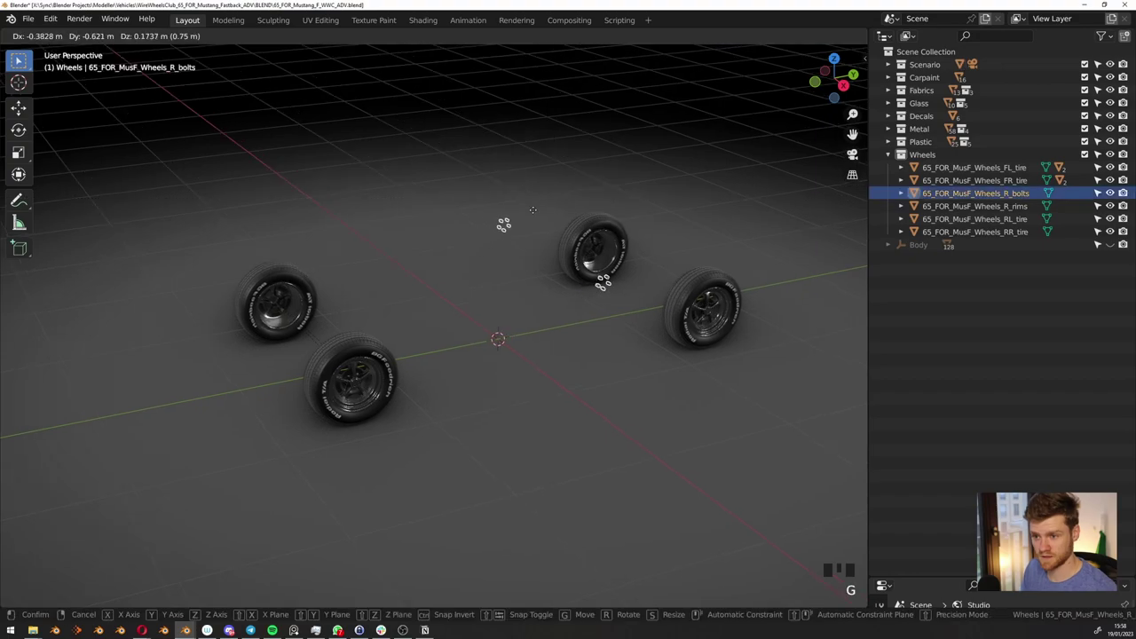
pyautogui.rightClick(568, 238)
# Select the rear rims and test-move them to check whether they are one object, cancelling the move
pyautogui.scroll(4, 597, 244)
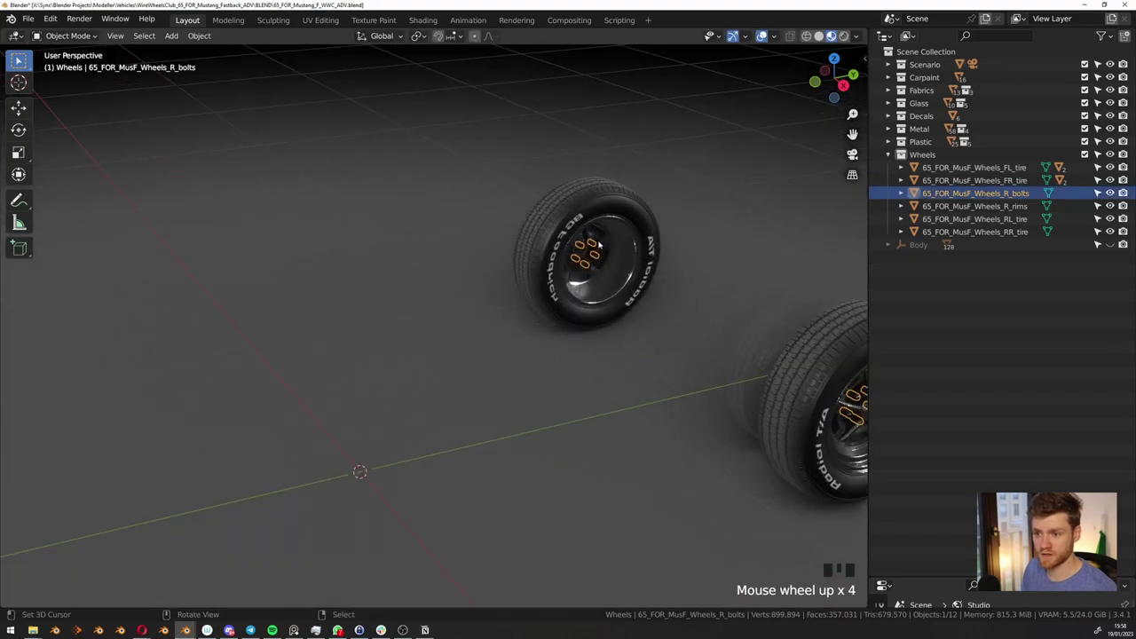
pyautogui.rightClick(604, 244)
pyautogui.scroll(-5, 604, 249)
pyautogui.press('g')
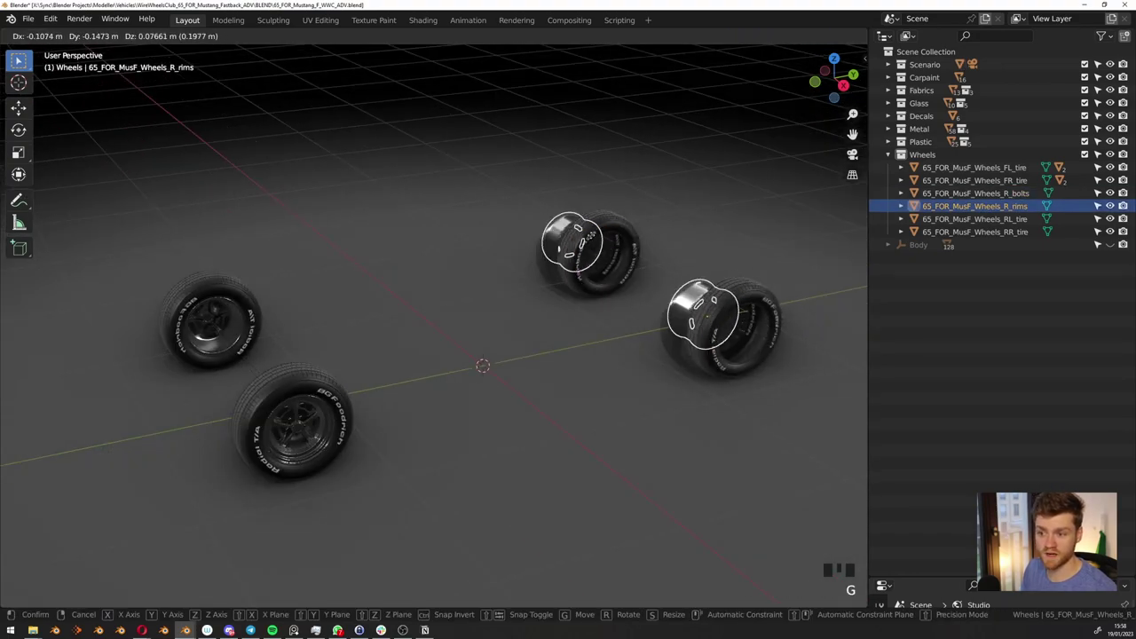
pyautogui.rightClick(591, 235)
# Separate the rear-left wheel's rim from the combined rear rims mesh into its own object
pyautogui.press('Tab')
pyautogui.hotkey('alt', 'z')
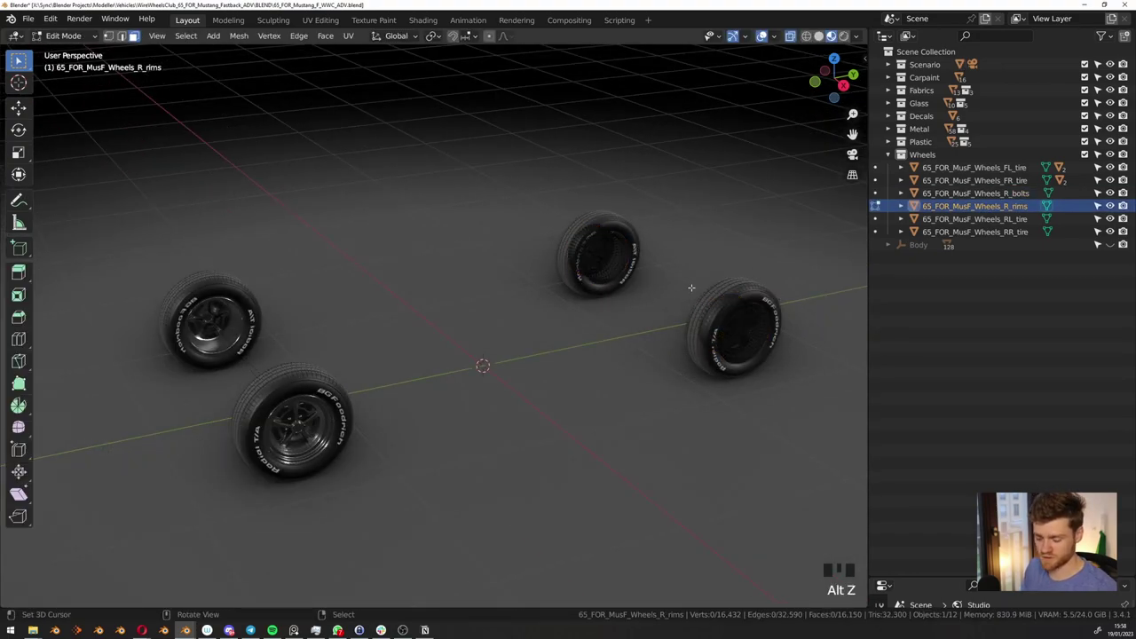
pyautogui.moveTo(656, 250); pyautogui.dragTo(833, 452)
pyautogui.press('p')
pyautogui.click(755, 323)
pyautogui.press('Tab')
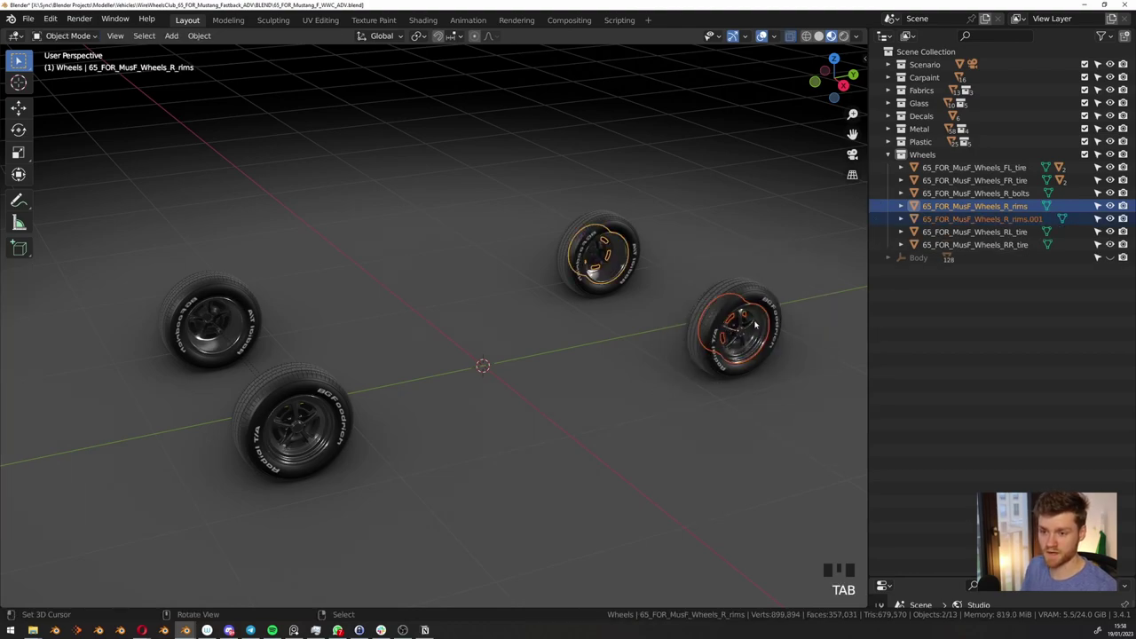
# Parent the rear-right rim to the rear-right tire, keeping its transform
pyautogui.scroll(1, 754, 325)
pyautogui.rightClick(610, 231)
pyautogui.keyDown('shift'); pyautogui.rightClick(610, 232); pyautogui.keyUp('shift')
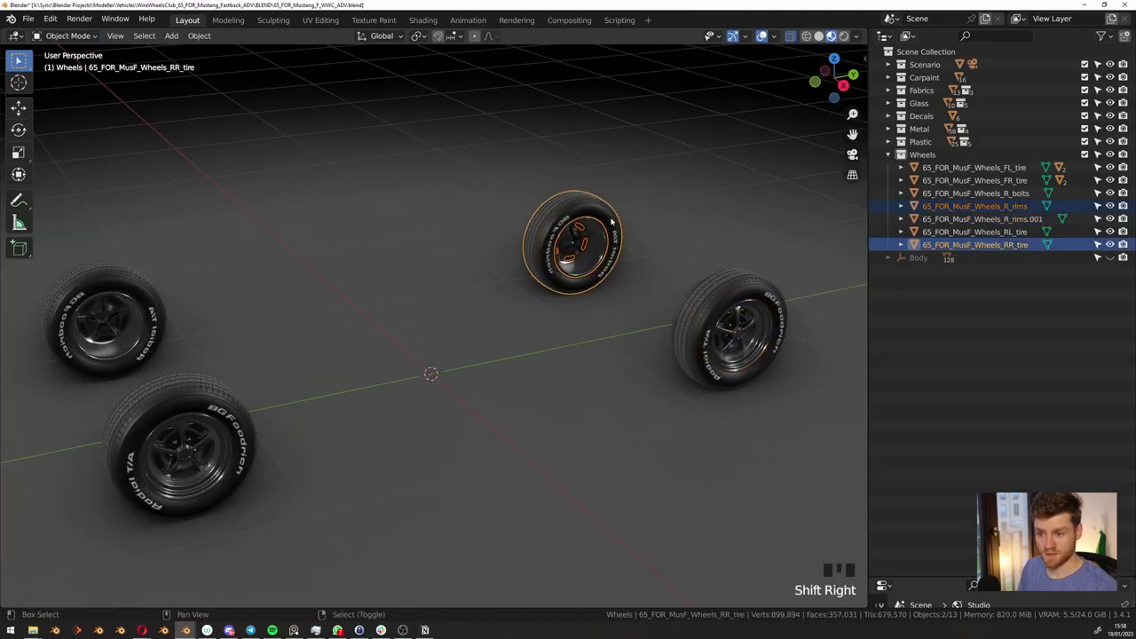
pyautogui.hotkey('ctrl', 'p')
pyautogui.click(534, 220)
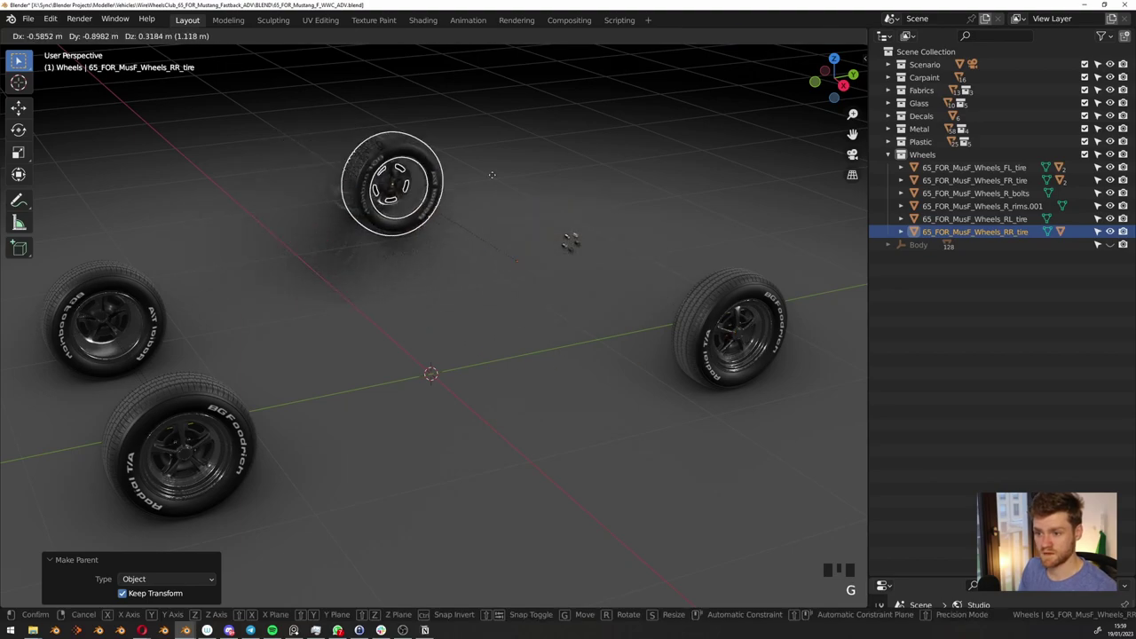
# Separate the rear-left wheel's bolts from the combined rear bolts mesh into their own object
pyautogui.rightClick(572, 238)
pyautogui.scroll(1, 572, 238)
pyautogui.rightClick(576, 240)
pyautogui.scroll(-2, 604, 266)
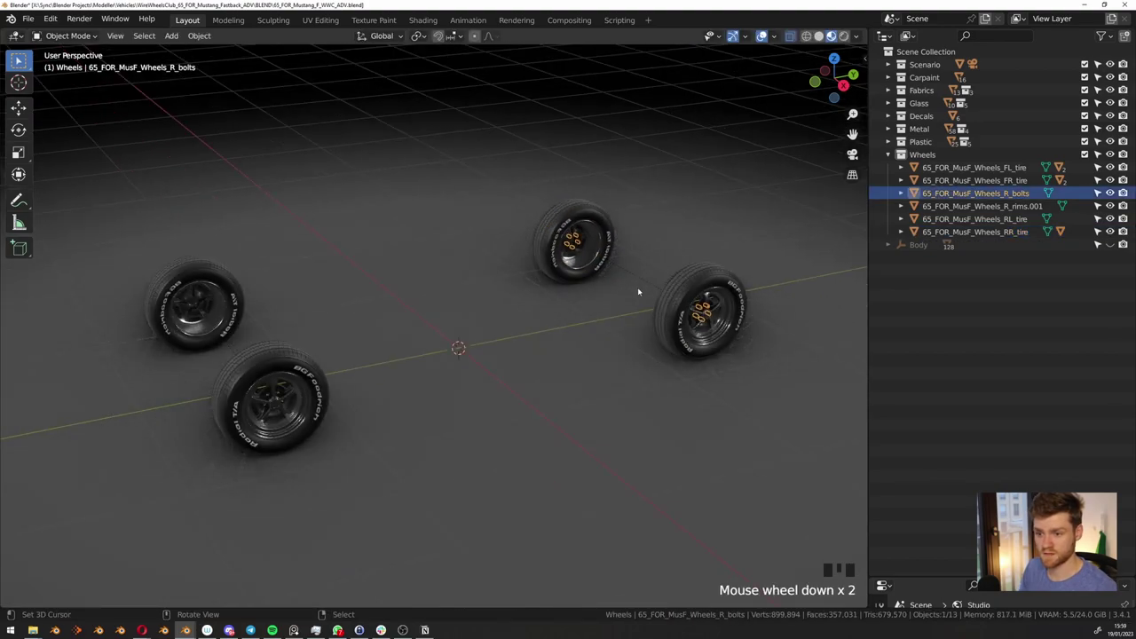
pyautogui.press('Tab')
pyautogui.press('b')
pyautogui.press('p')
pyautogui.click(702, 302)
pyautogui.press('Tab')
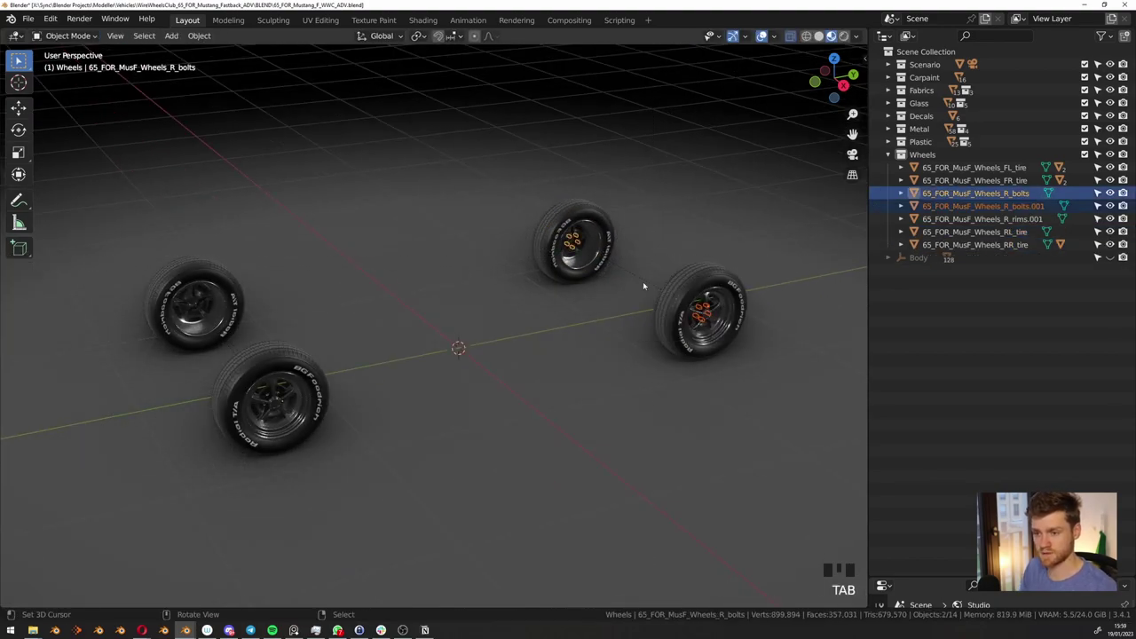
# Select only the rear-right bolts and parent them to the rear-right tire, keeping their transform
pyautogui.press('b')
pyautogui.moveTo(683, 281); pyautogui.dragTo(765, 399)
pyautogui.hotkey('alt', 'a')
pyautogui.rightClick(578, 236)
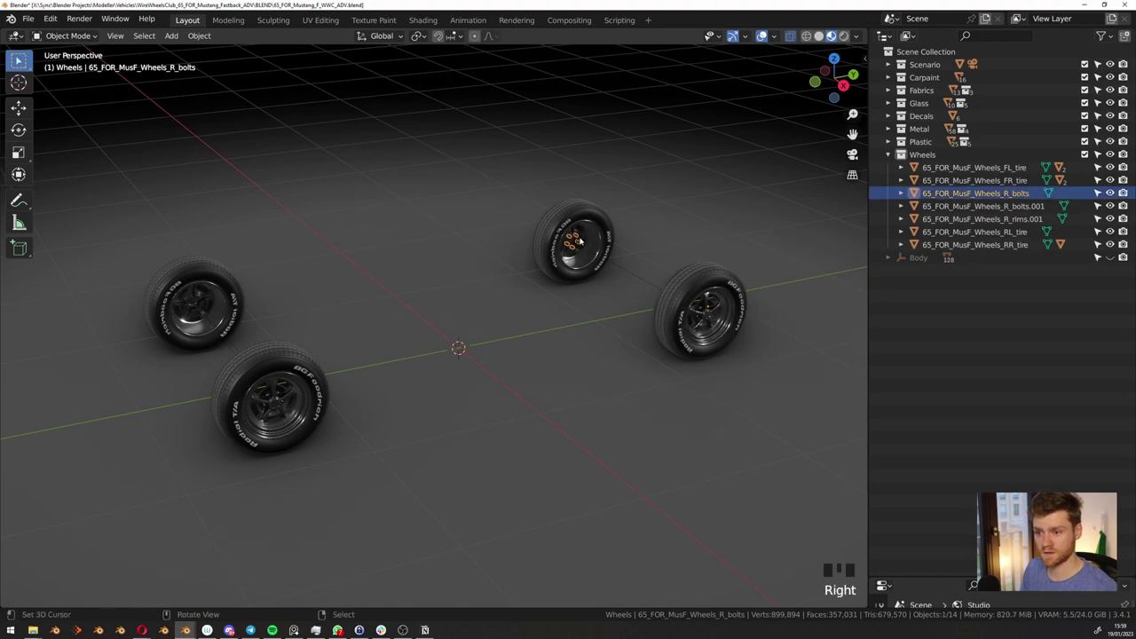
pyautogui.keyDown('shift'); pyautogui.rightClick(596, 218); pyautogui.keyUp('shift')
pyautogui.hotkey('ctrl', 'p')
pyautogui.click(597, 217)
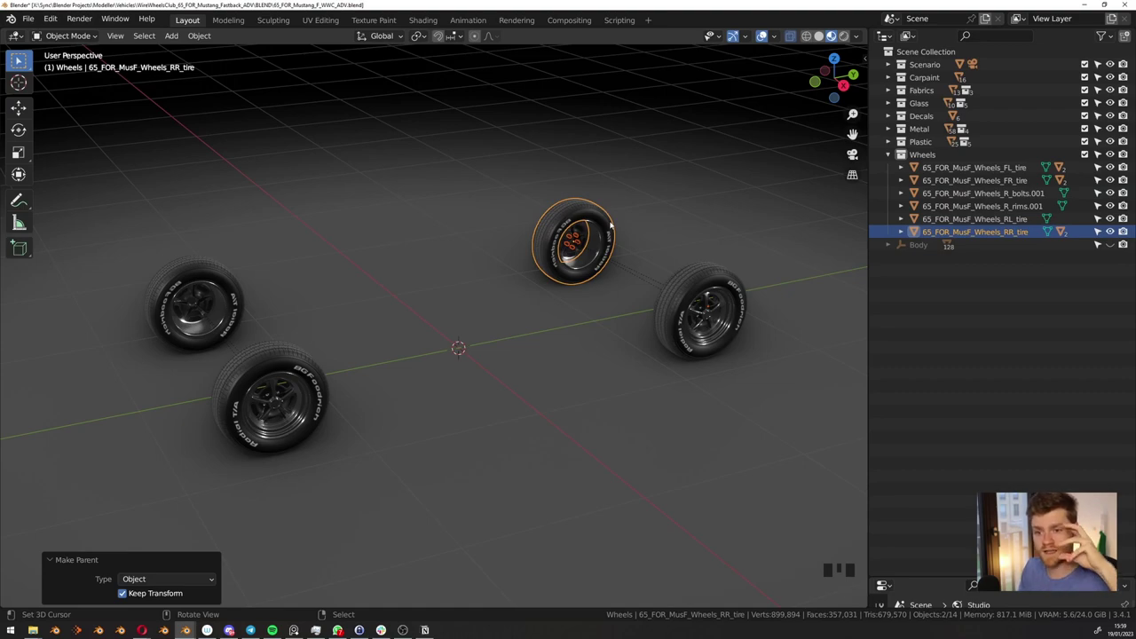
# Test-move the rear-right tire alone to check that its rim and bolts follow, cancelling the move
pyautogui.rightClick(610, 225)
pyautogui.press('g')
pyautogui.rightClick(648, 292)
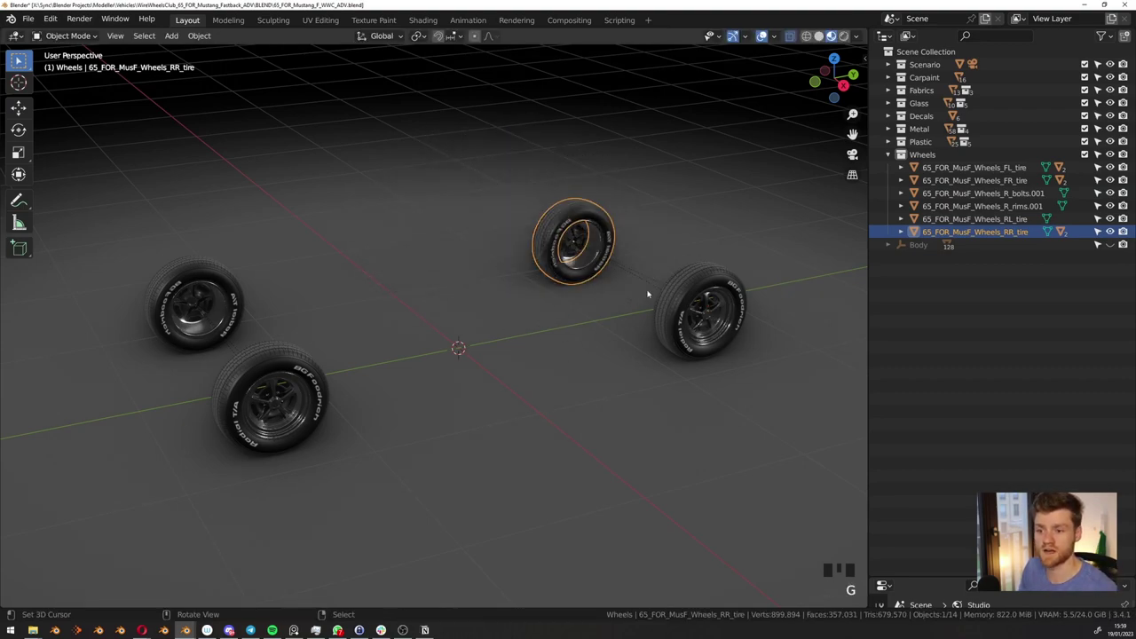
# Select all parts of the rear-left wheel and parent its rim and bolts to the rear-left tire
pyautogui.moveTo(665, 267); pyautogui.dragTo(740, 373)
pyautogui.keyDown('shift'); pyautogui.rightClick(697, 284); pyautogui.keyUp('shift')
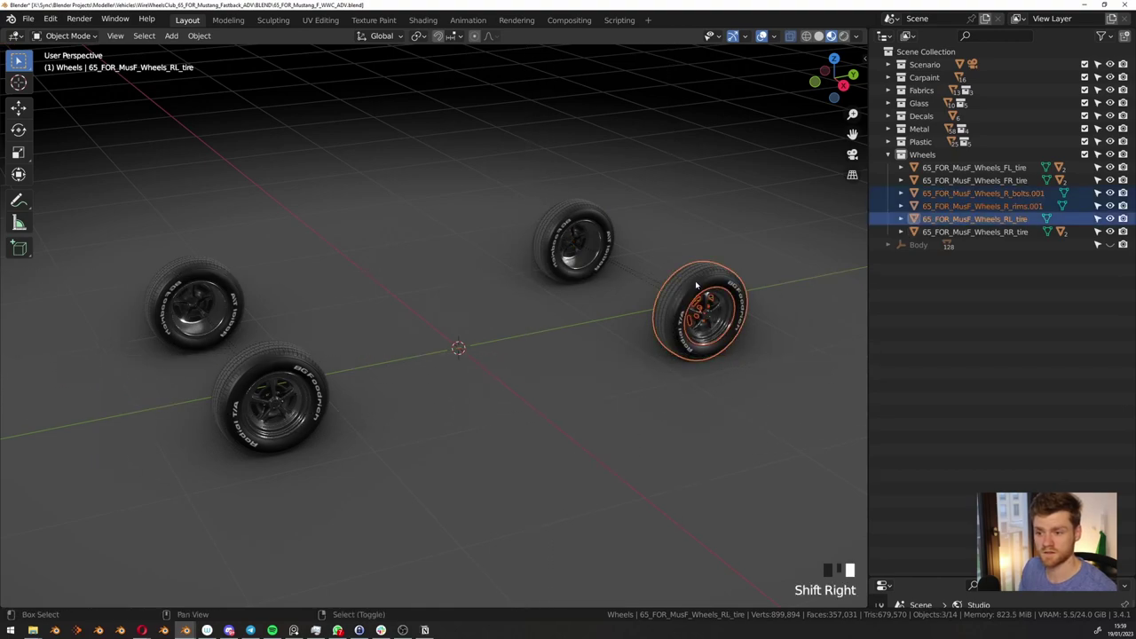
pyautogui.hotkey('ctrl', 'p')
pyautogui.click(697, 288)
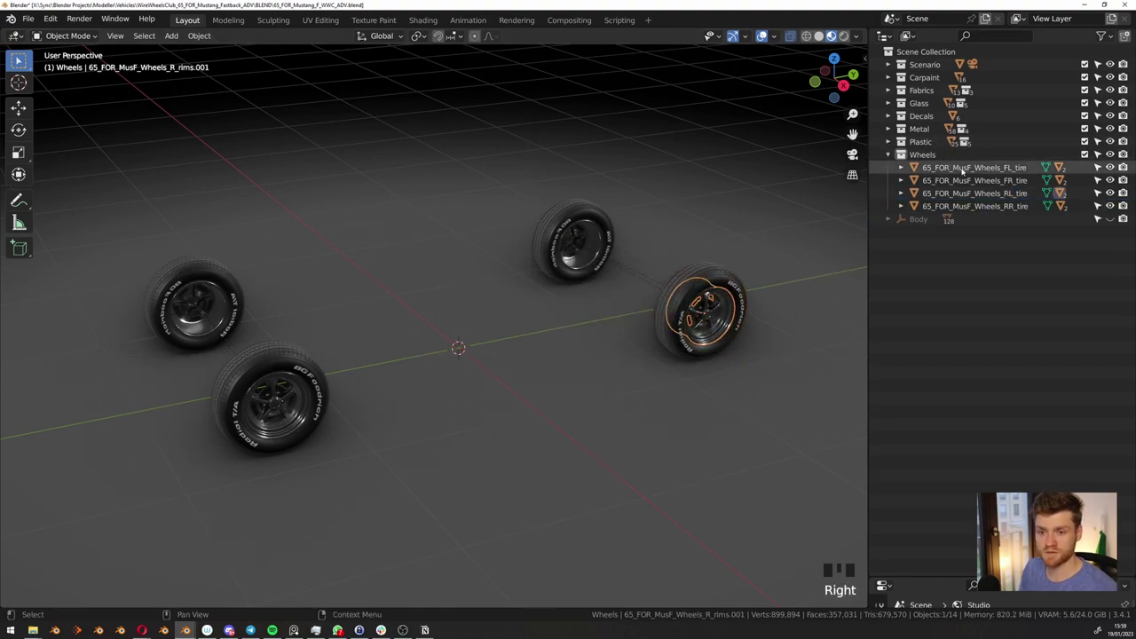
# Examine the Wheels collection's hierarchy by selecting the four tires and checking the bolts and rim parented under the rear-right tire
pyautogui.click(974, 168)
pyautogui.keyDown('shift'); pyautogui.click(981, 206); pyautogui.keyUp('shift')
pyautogui.middleClick(999, 182)
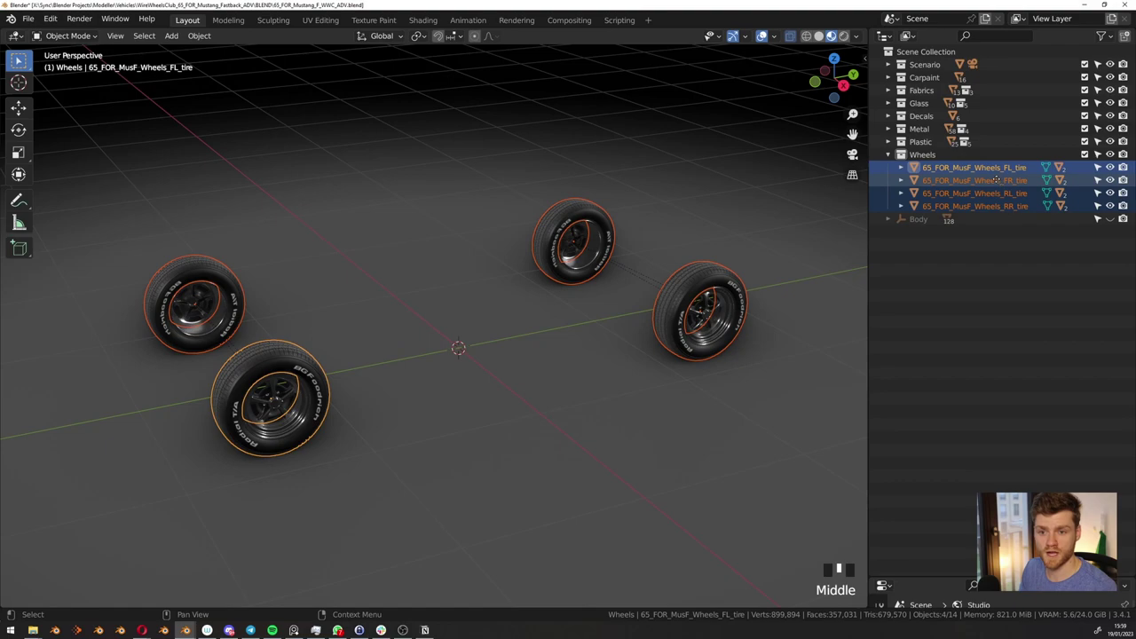
pyautogui.click(902, 207)
pyautogui.click(902, 206)
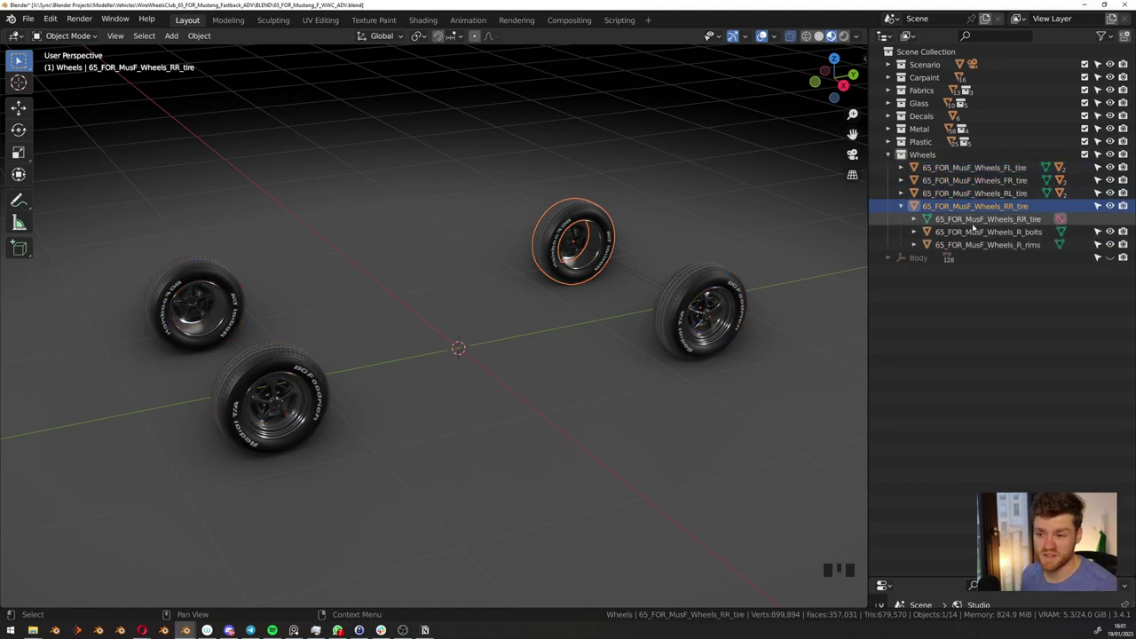
pyautogui.click(984, 231)
pyautogui.click(1003, 248)
pyautogui.click(1006, 234)
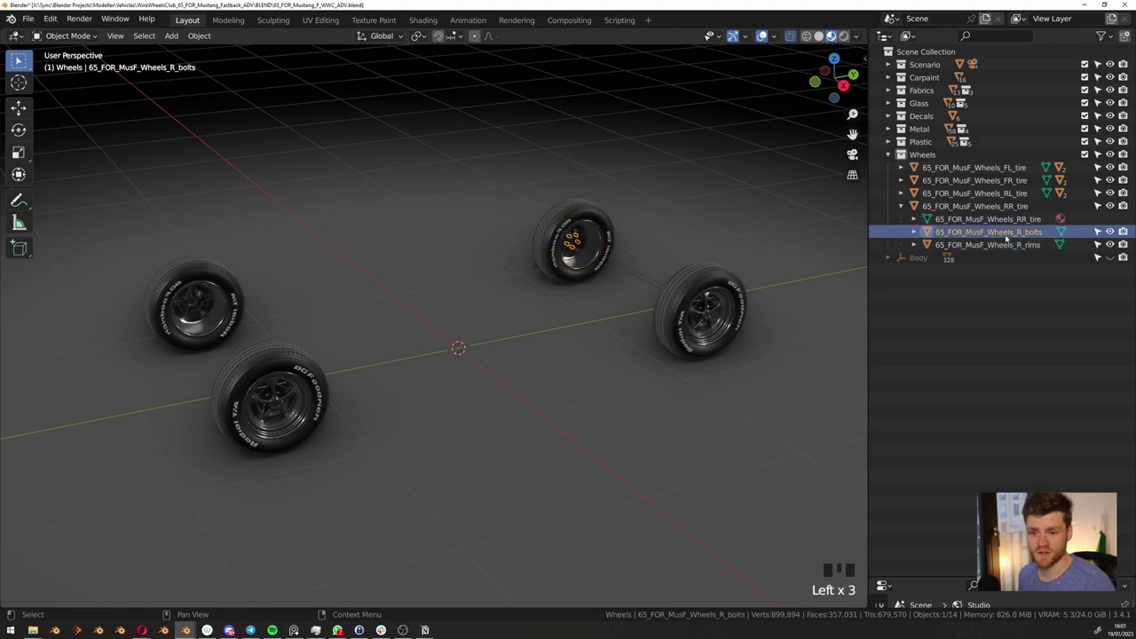
pyautogui.click(1004, 247)
pyautogui.click(1003, 234)
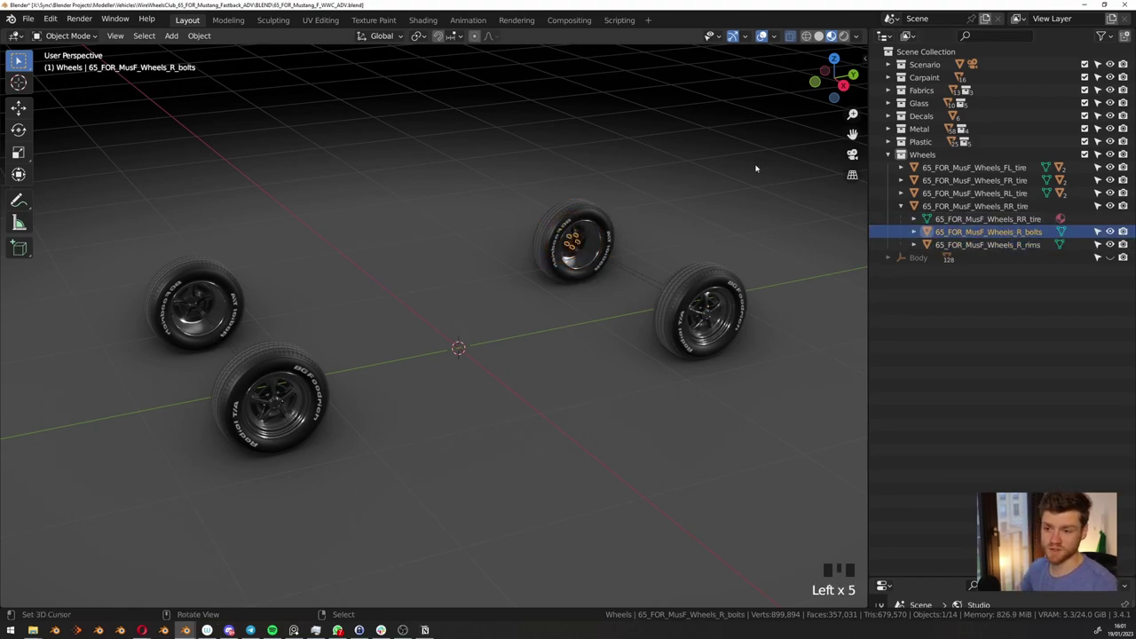
pyautogui.hotkey('alt', 'a')
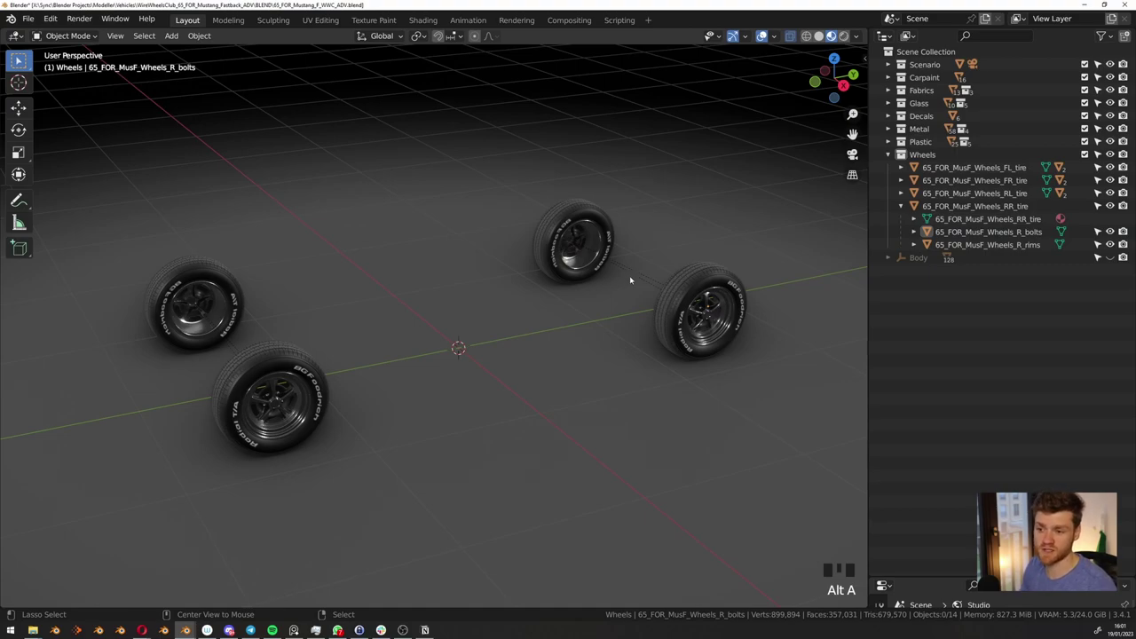
# Unhide all hidden car parts and clear the selection
pyautogui.hotkey('alt', 'h')
pyautogui.scroll(-3, 622, 284)
pyautogui.hotkey('alt', 'a')
# Open the Launch Control add-on's settings and try to rig the vehicle
pyautogui.press('n')
pyautogui.keyDown('shift'); pyautogui.moveTo(574, 288); pyautogui.dragTo(537, 321, button='middle'); pyautogui.keyUp('shift')
pyautogui.click(860, 568)
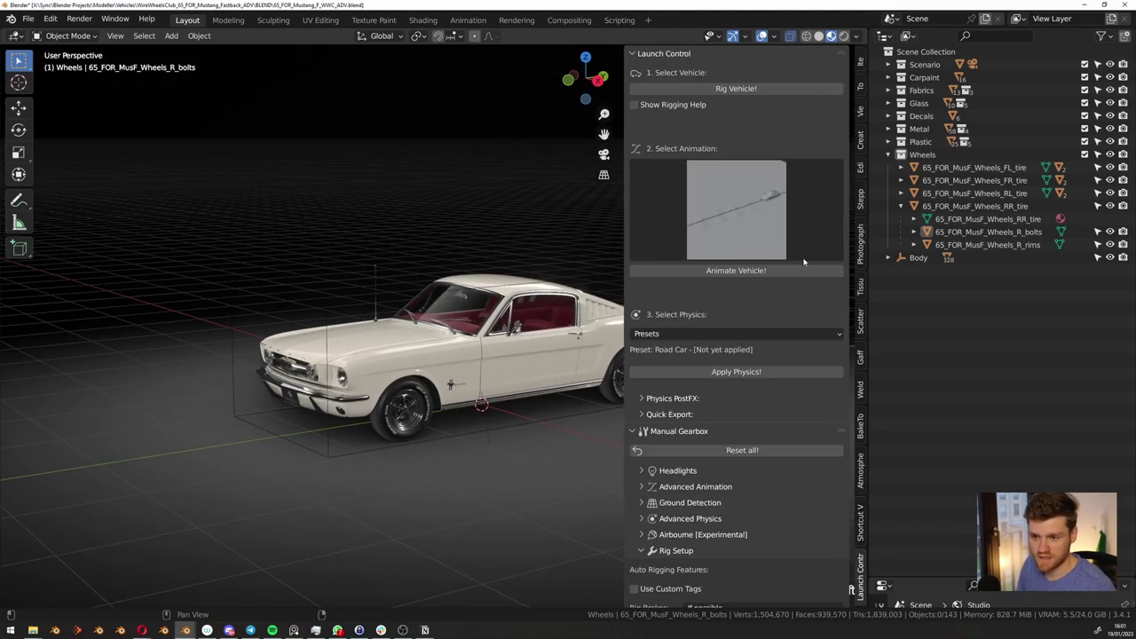
pyautogui.click(724, 89)
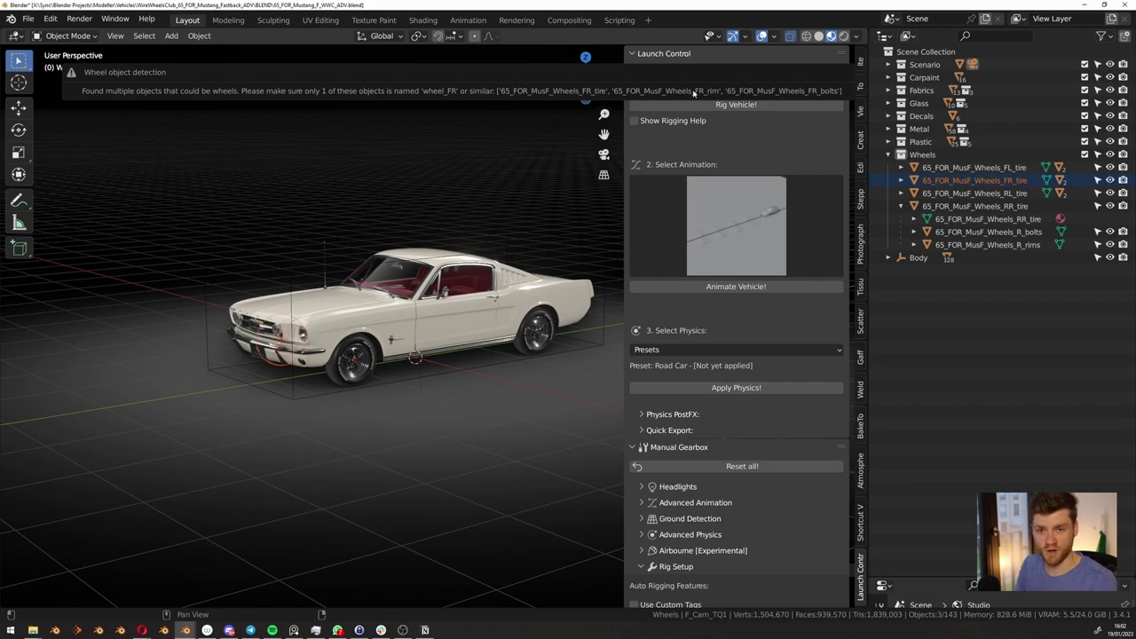
# Batch rename the bolts and rims of all four wheels, replacing "Wheels" with "rim" in their object names
pyautogui.click(901, 180)
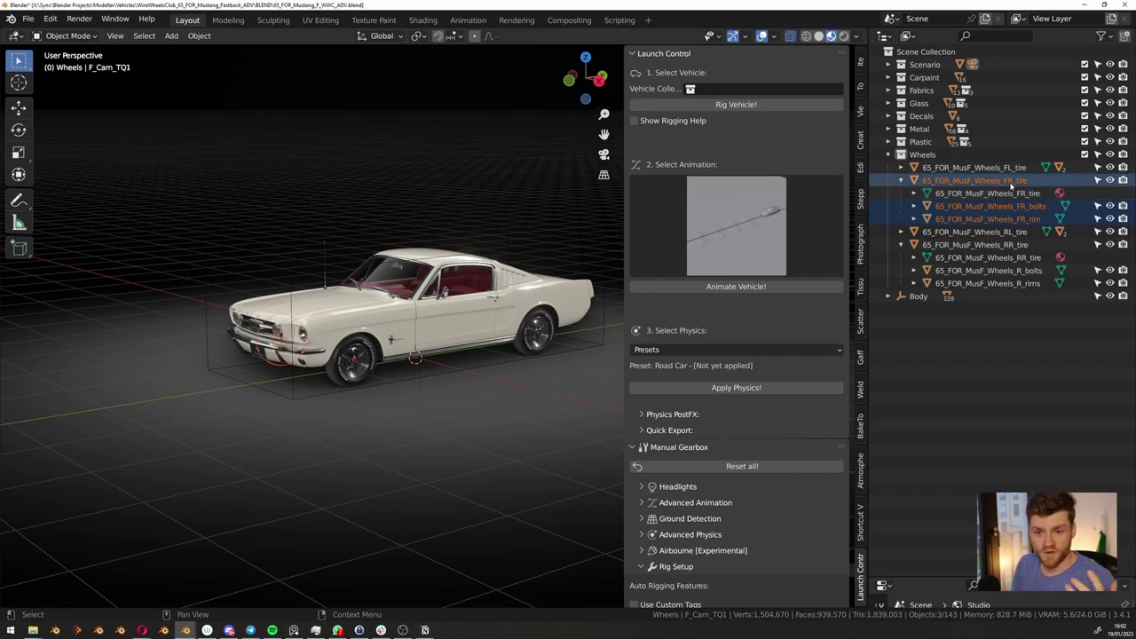
pyautogui.click(1017, 207)
pyautogui.keyDown('shift'); pyautogui.click(1008, 219); pyautogui.keyUp('shift')
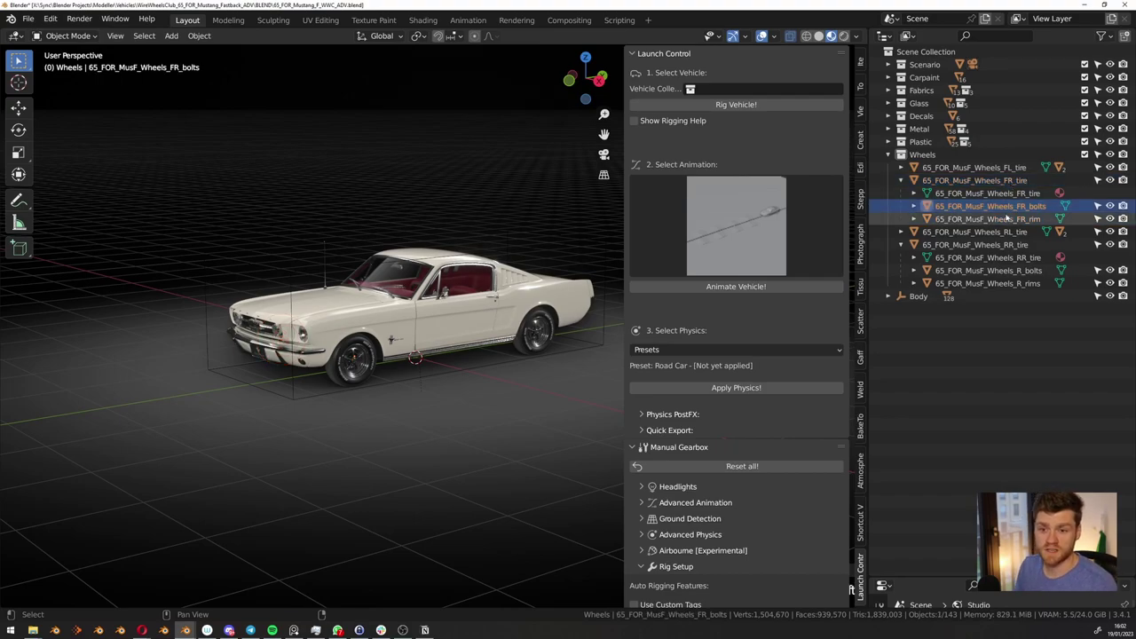
pyautogui.click(902, 233)
pyautogui.keyDown('ctrl'); pyautogui.click(986, 258); pyautogui.keyUp('ctrl')
pyautogui.keyDown('ctrl'); pyautogui.click(986, 270); pyautogui.keyUp('ctrl')
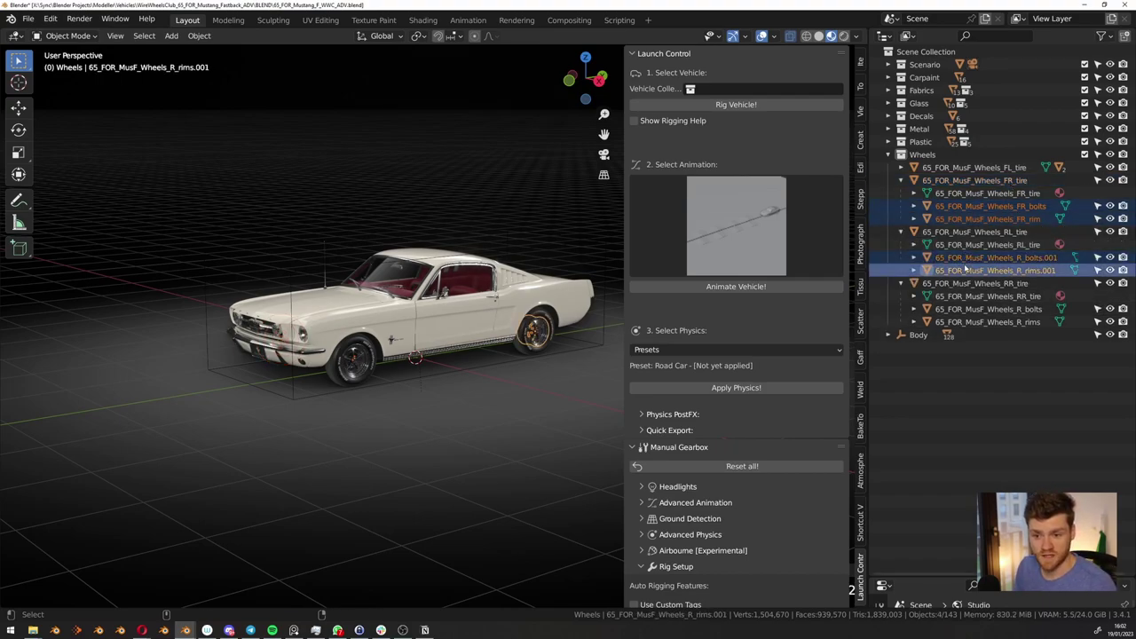
pyautogui.keyDown('ctrl'); pyautogui.click(985, 309); pyautogui.keyUp('ctrl')
pyautogui.keyDown('ctrl'); pyautogui.click(986, 321); pyautogui.keyUp('ctrl')
pyautogui.click(900, 167)
pyautogui.keyDown('ctrl'); pyautogui.click(985, 193); pyautogui.keyUp('ctrl')
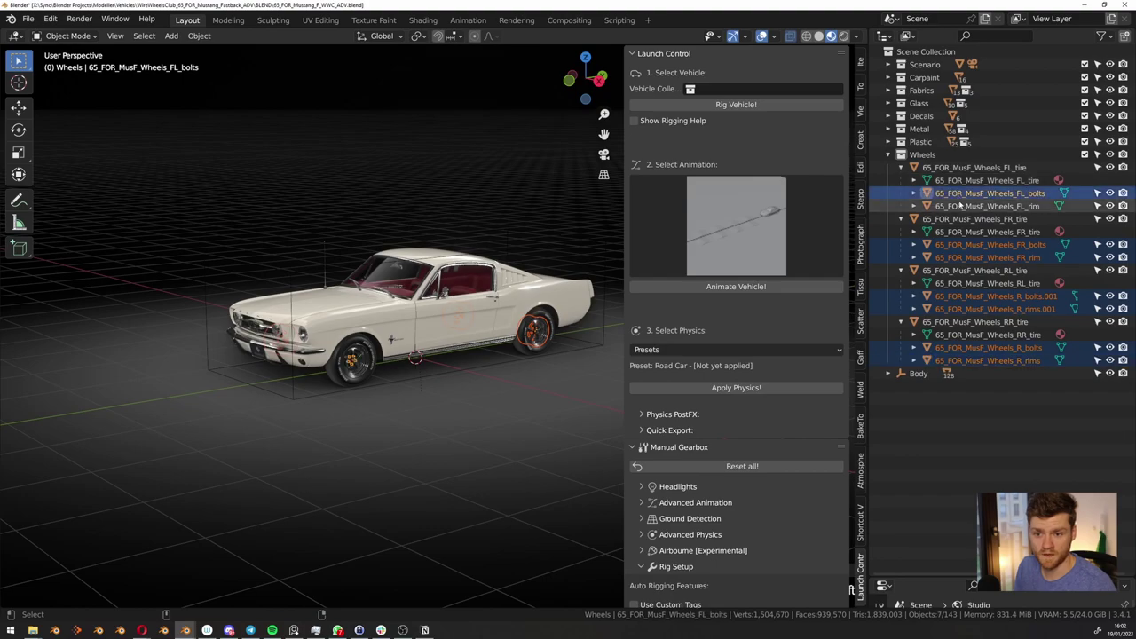
pyautogui.keyDown('ctrl'); pyautogui.click(985, 206); pyautogui.keyUp('ctrl')
pyautogui.hotkey('ctrl', 'F2')
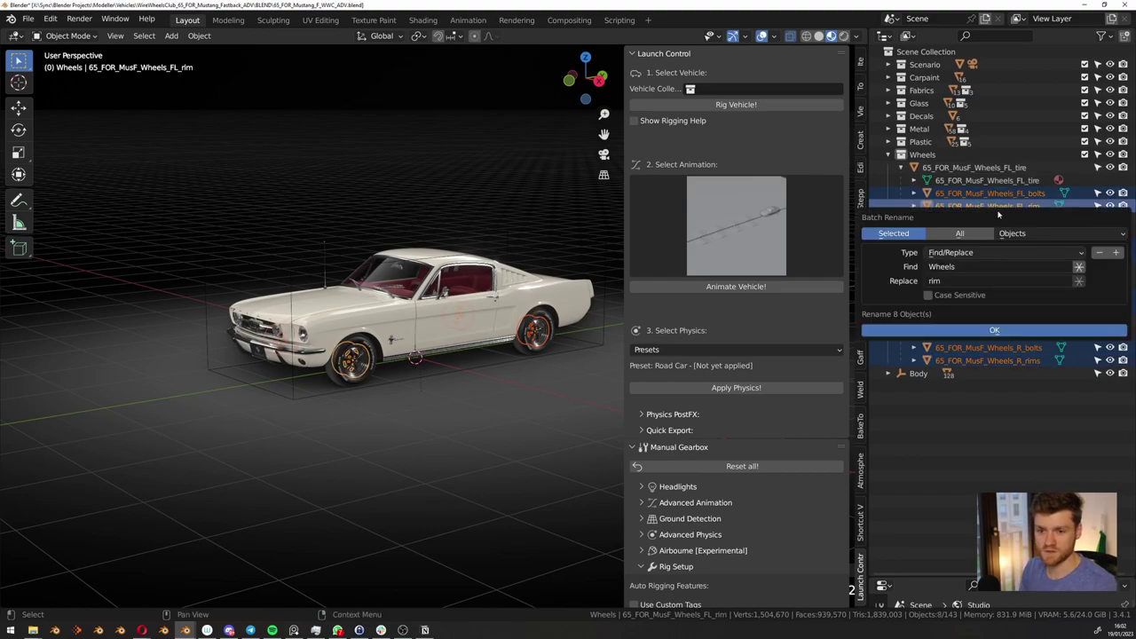
pyautogui.click(969, 268)
pyautogui.write('Wheels')
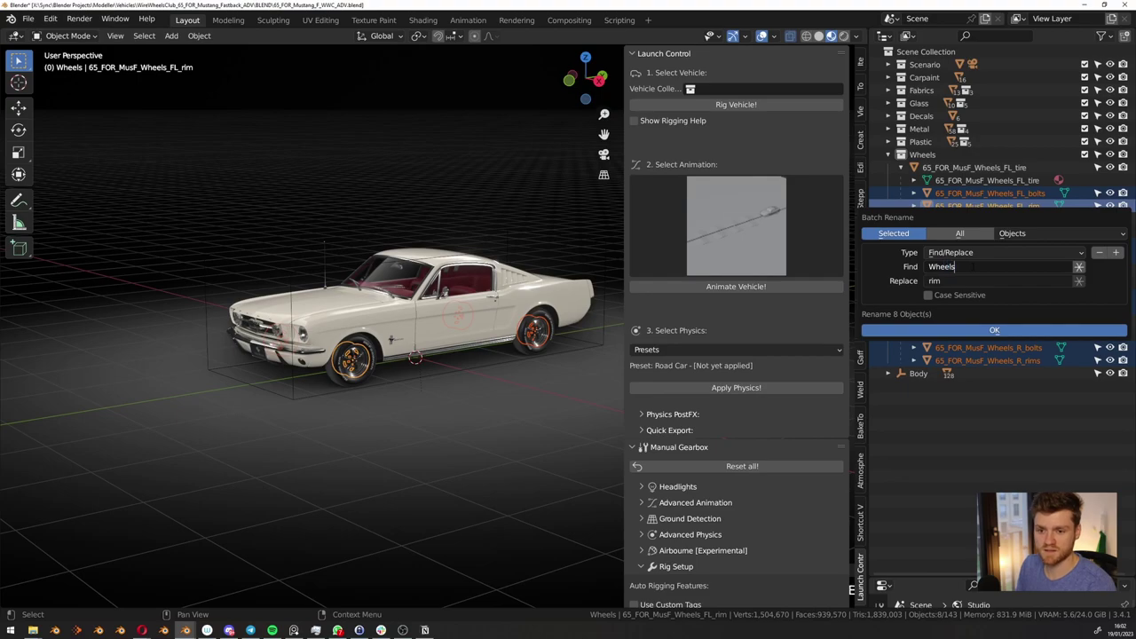
pyautogui.press('Tab')
pyautogui.press('BackSpace')
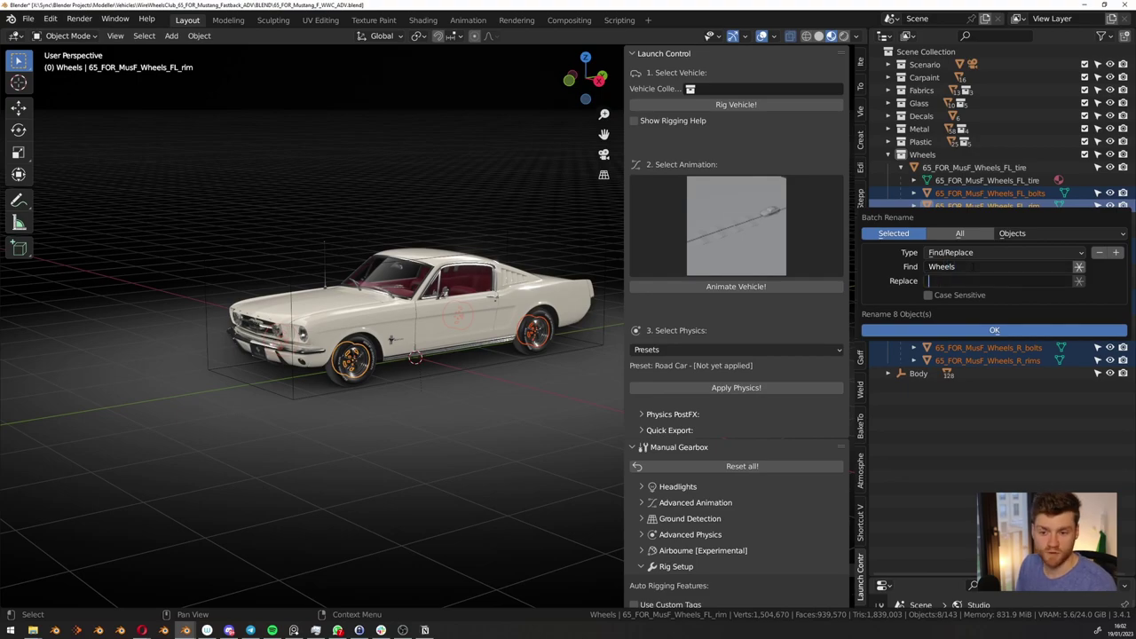
pyautogui.write('rim')
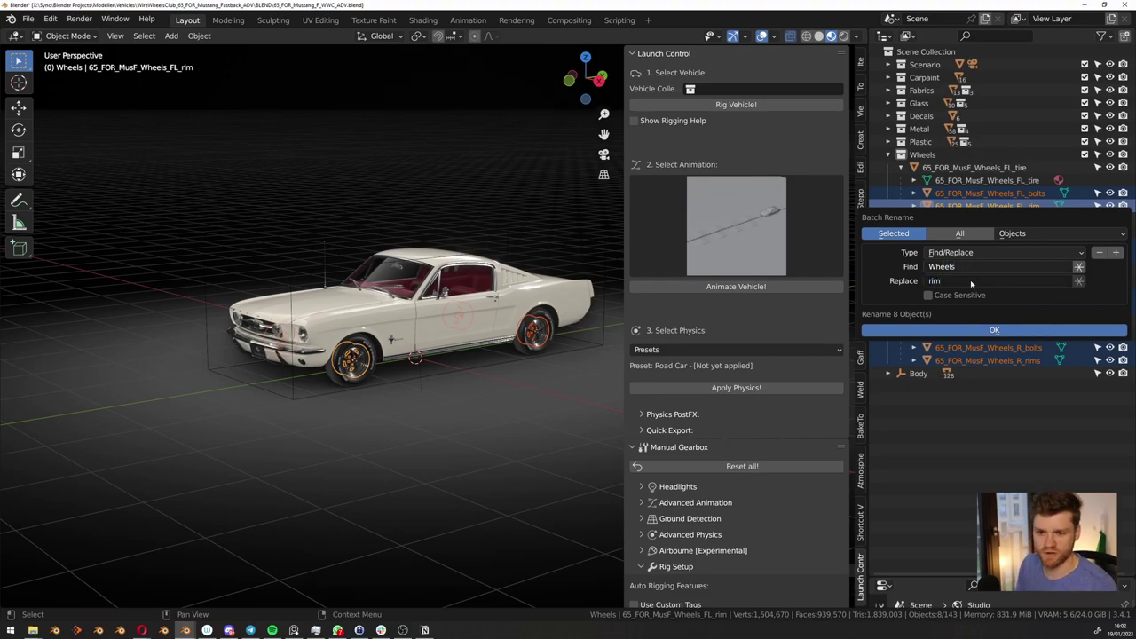
pyautogui.click(961, 331)
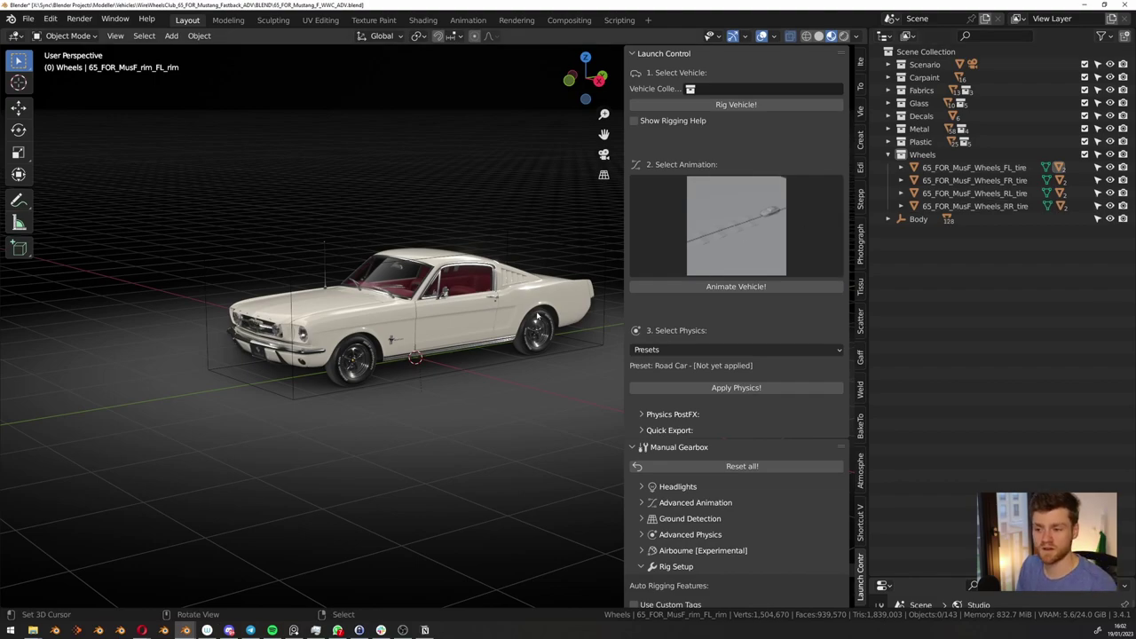
# Generate the car rig for the Mustang with Launch Control
pyautogui.click(941, 193)
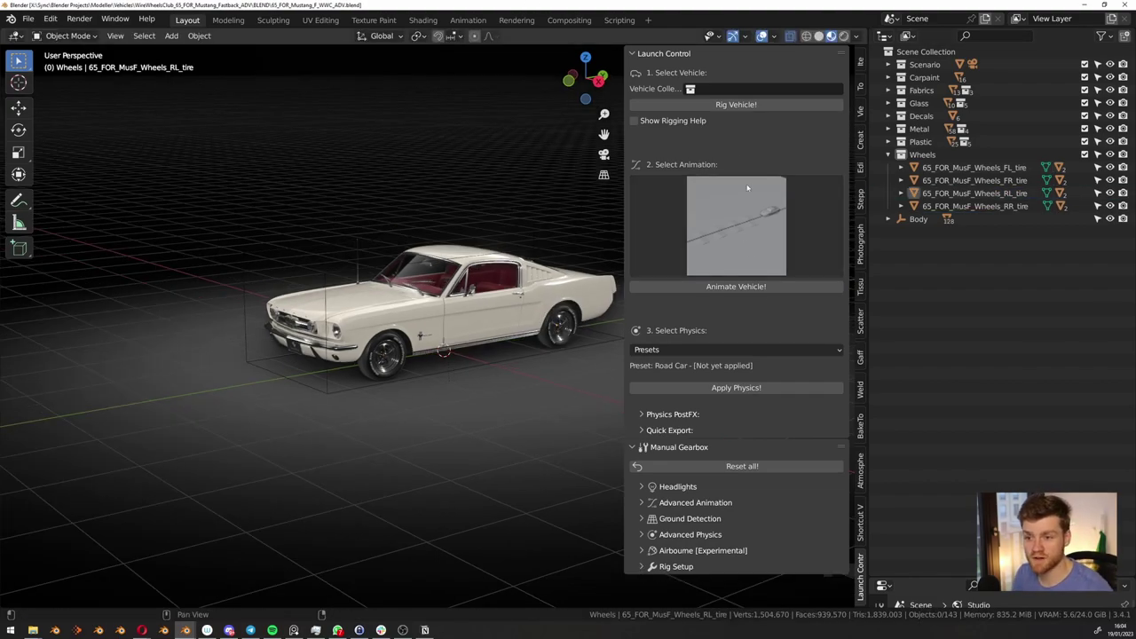
pyautogui.click(748, 106)
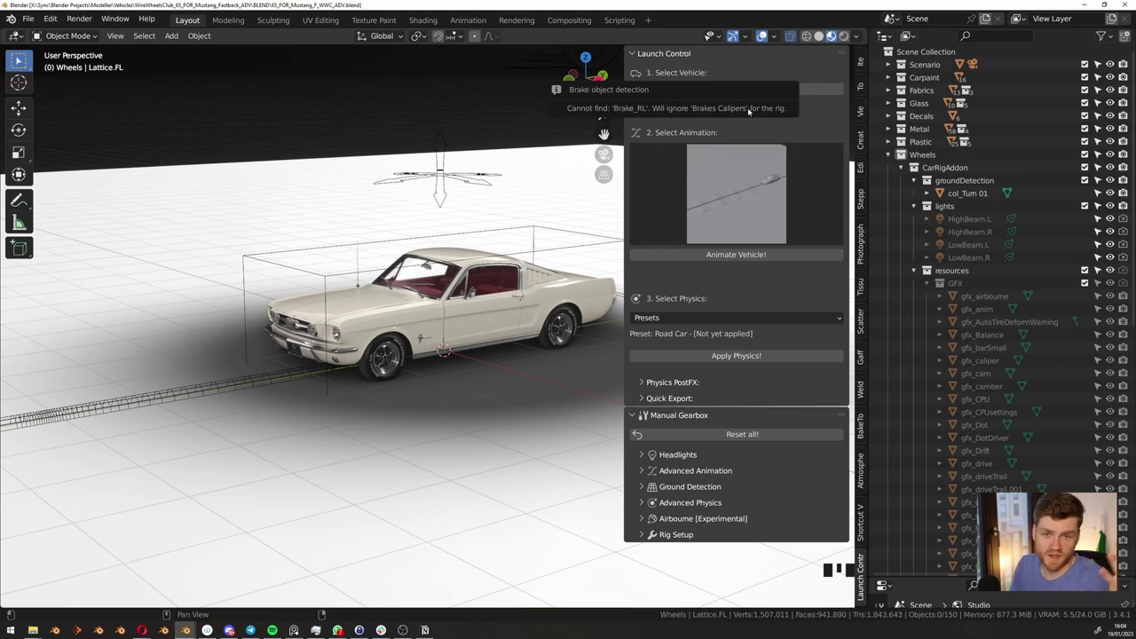
# Play the animation to about frame 64 and examine the rigged car driving along its path
pyautogui.scroll(-5, 404, 357)
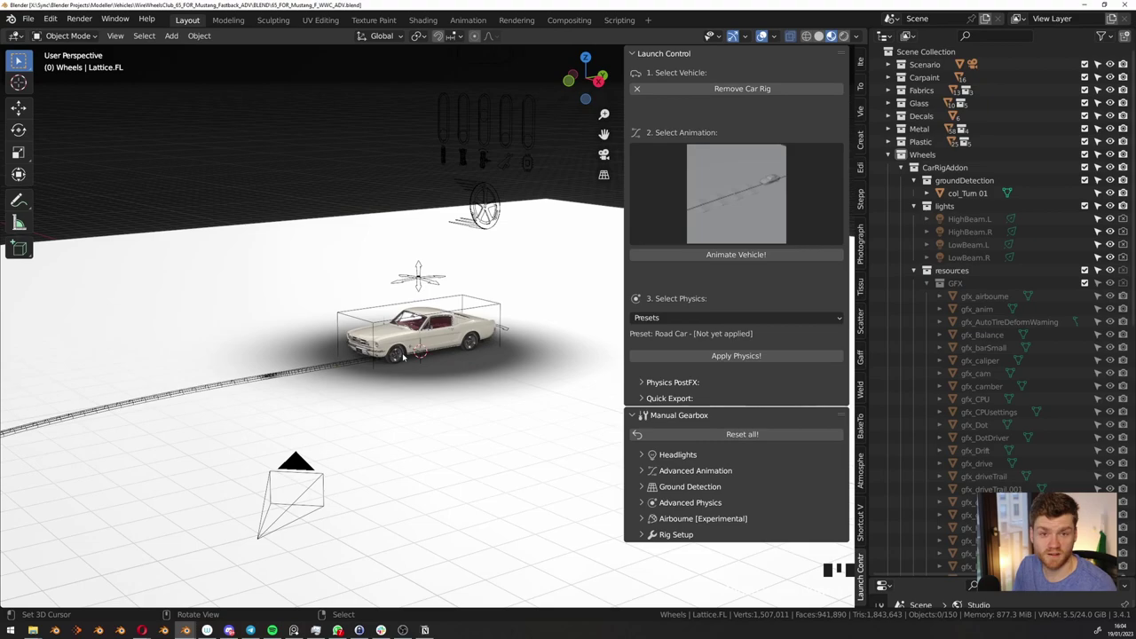
pyautogui.scroll(-5, 404, 357)
pyautogui.press('space')
pyautogui.keyDown('shift'); pyautogui.moveTo(355, 438); pyautogui.dragTo(365, 381, button='middle'); pyautogui.keyUp('shift')
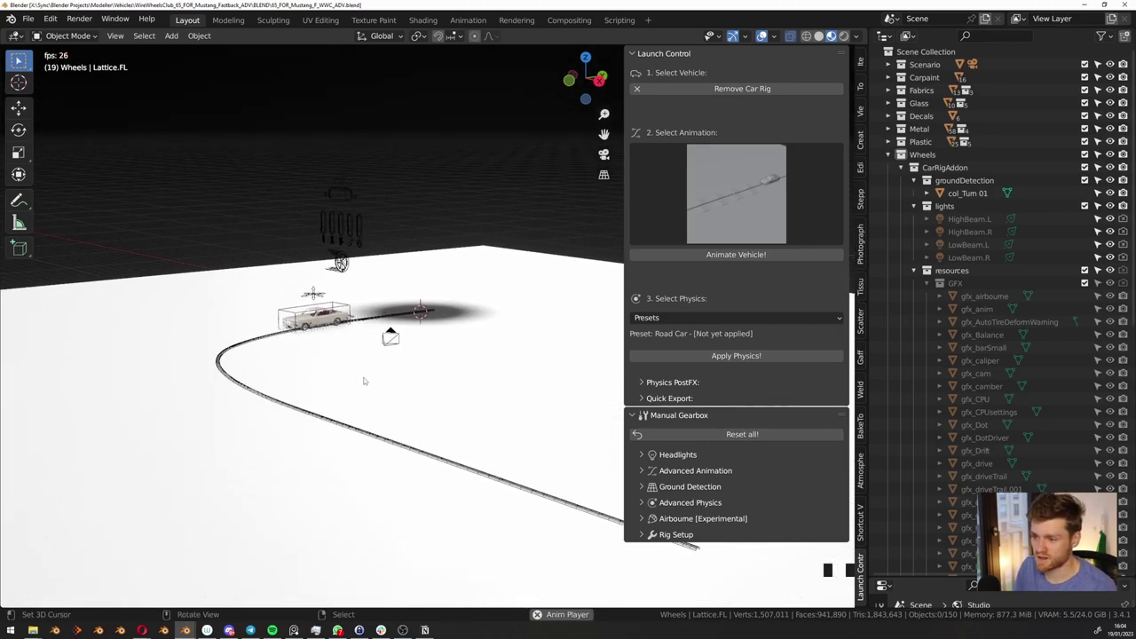
pyautogui.press('space')
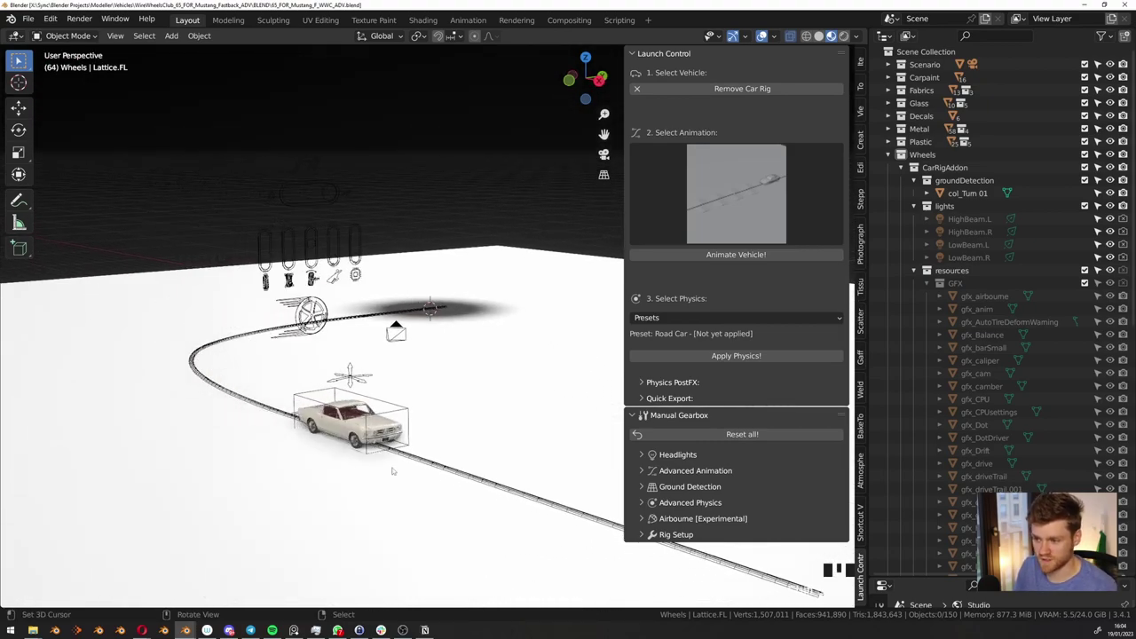
pyautogui.scroll(8, 352, 442)
pyautogui.scroll(-9, 427, 402)
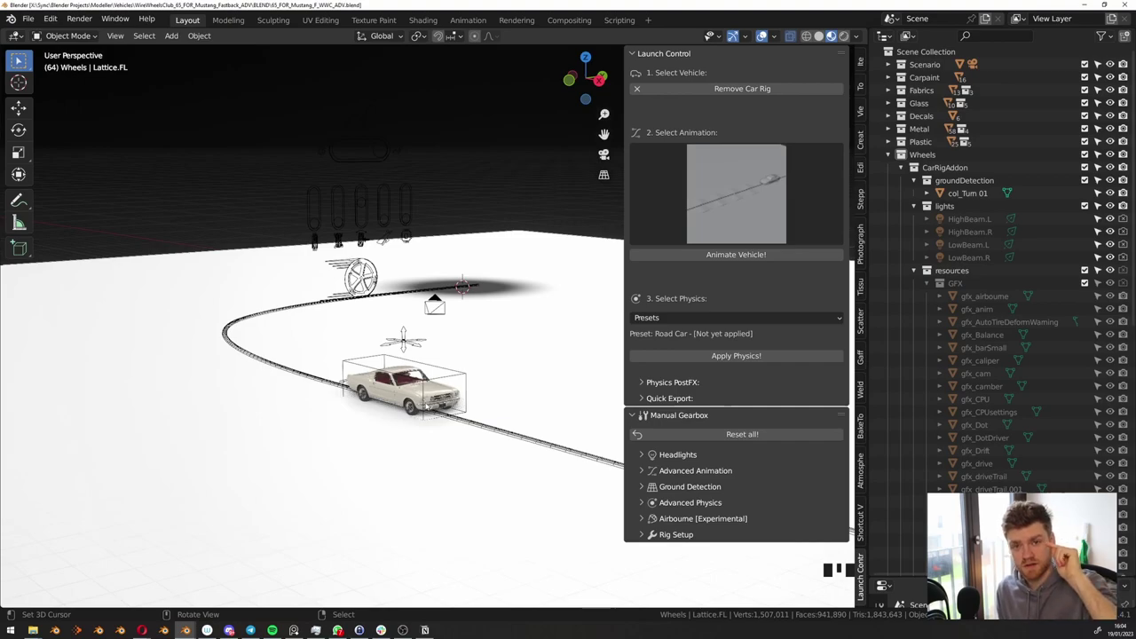
pyautogui.scroll(-1, 427, 407)
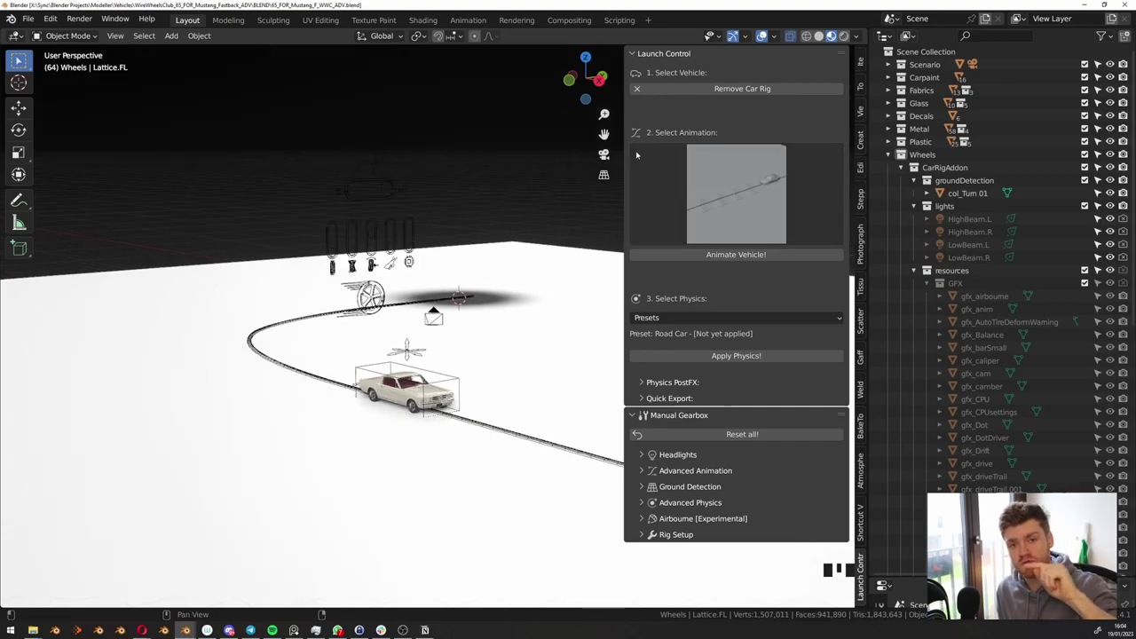
# Remove the car rig from the Mustang
pyautogui.click(719, 89)
pyautogui.scroll(9, 515, 375)
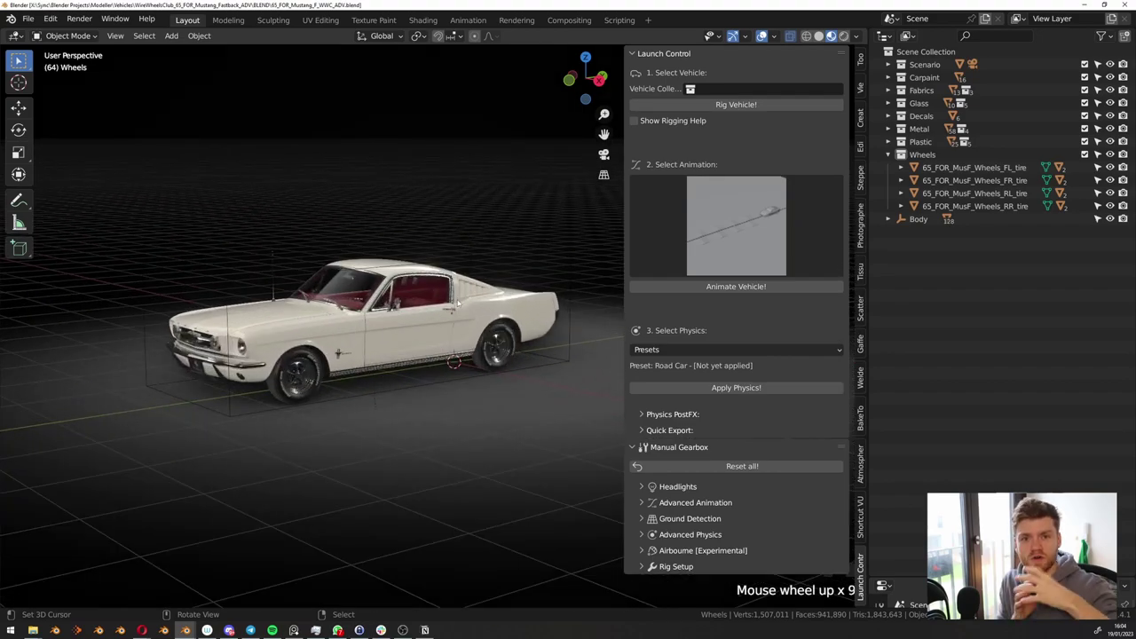
# Save the Mustang file
pyautogui.moveTo(452, 317); pyautogui.dragTo(452, 347, button='middle')
pyautogui.hotkey('ctrl', 's')
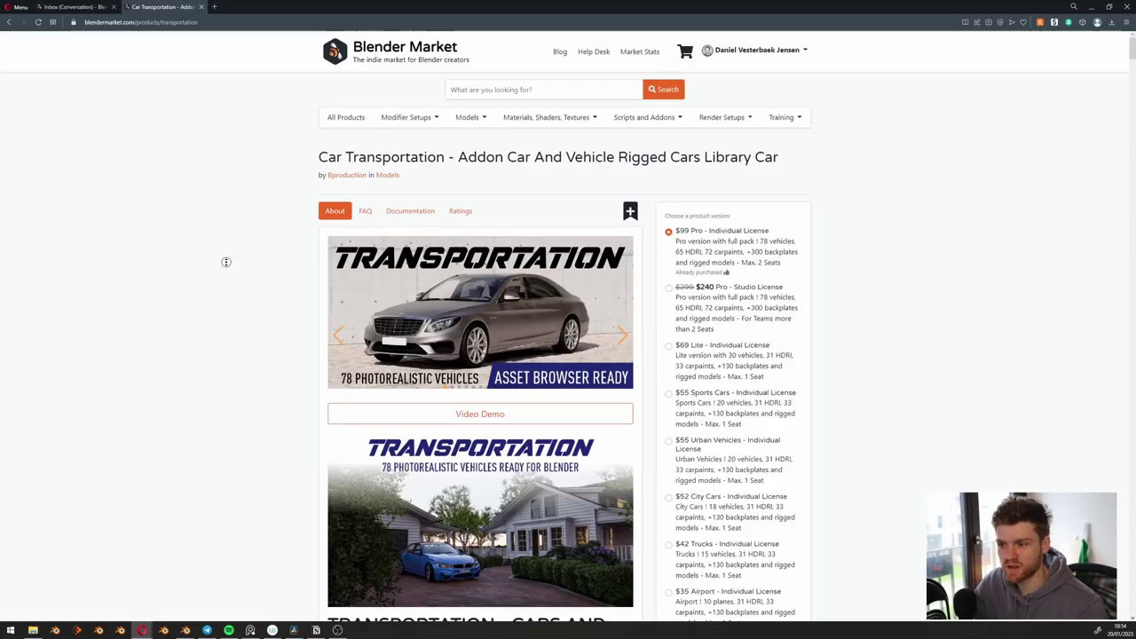
# Open Mercedes S63 AMG.blend from the Sedan folder of the Transportation vehicle library
pyautogui.scroll(-1, 226, 269)
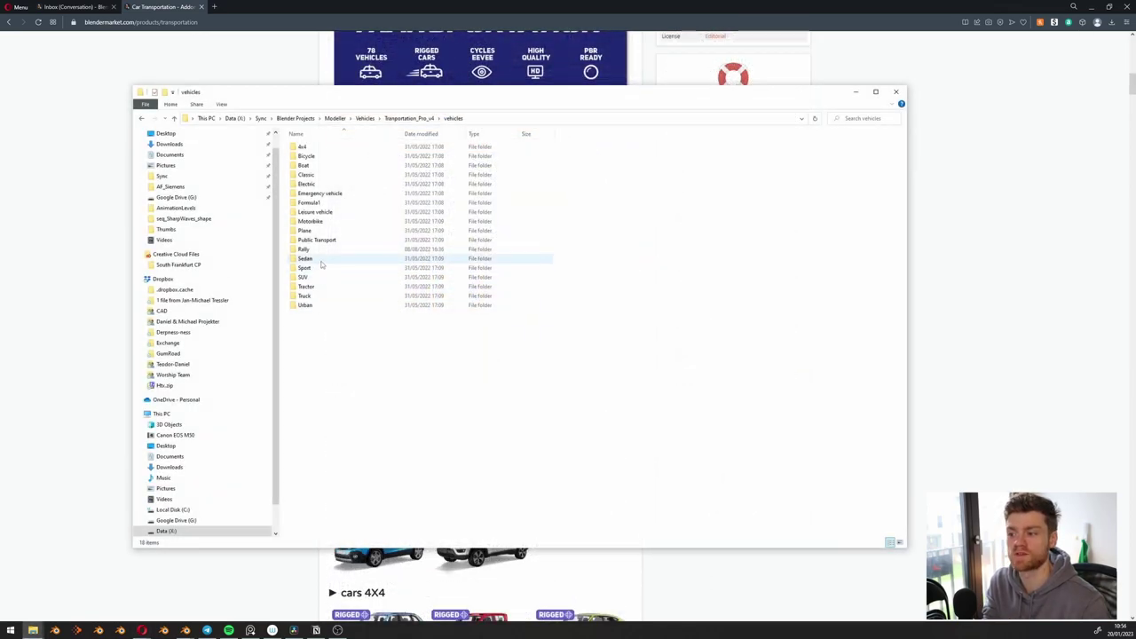
pyautogui.doubleClick(305, 258)
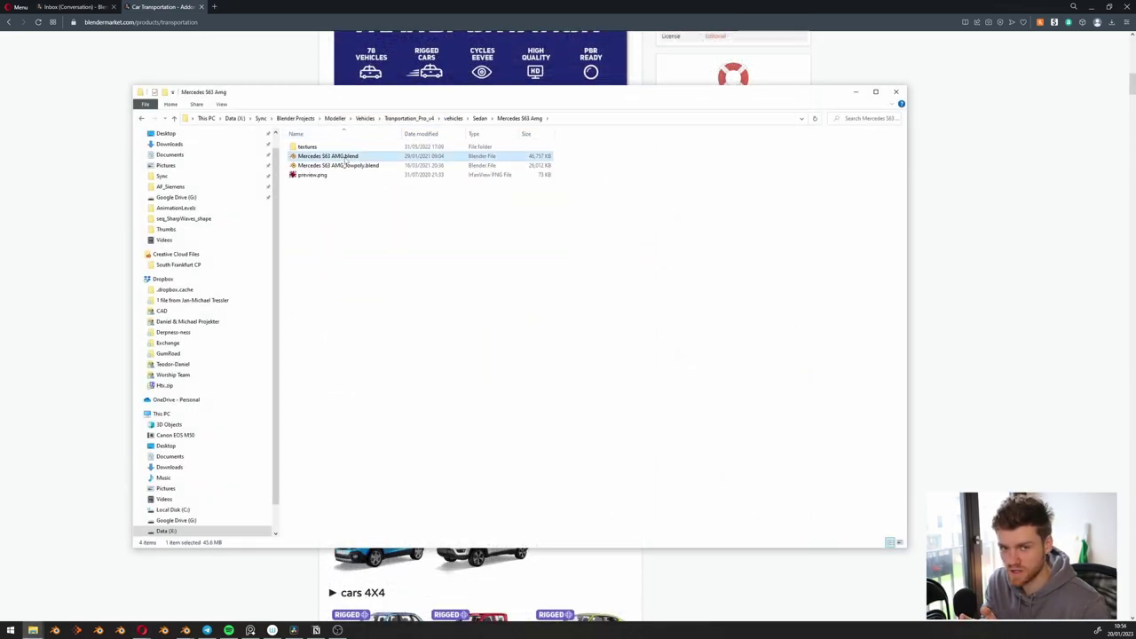
pyautogui.doubleClick(342, 157)
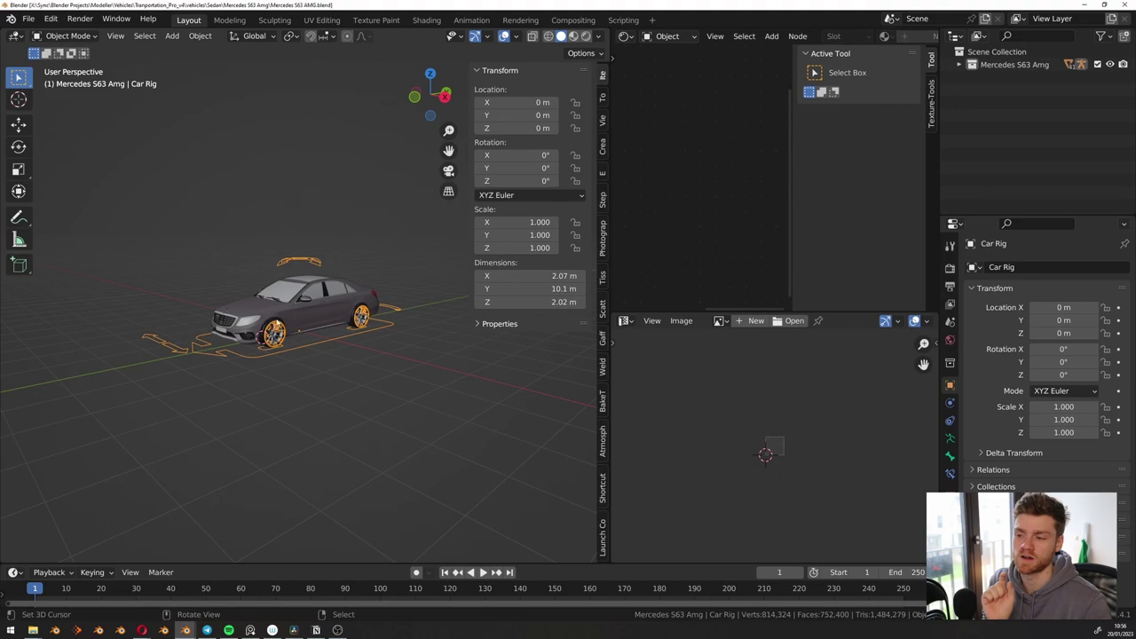
# Bring up Launch Control for the Mercedes and play its driving animation to about frame 62
pyautogui.moveTo(301, 311); pyautogui.dragTo(286, 312, button='middle')
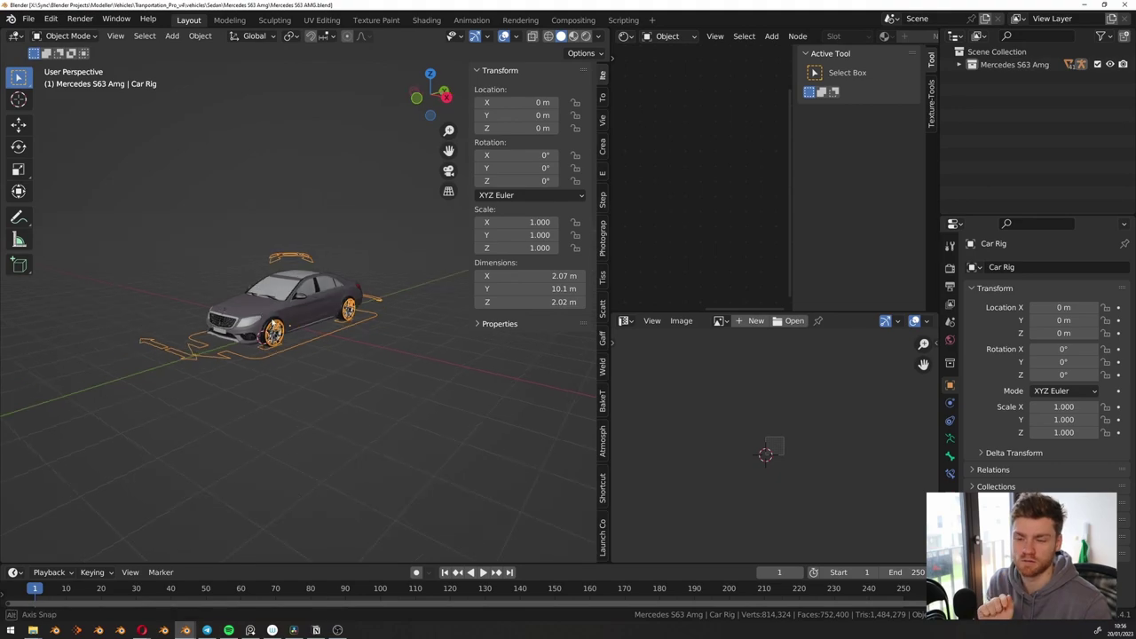
pyautogui.click(604, 536)
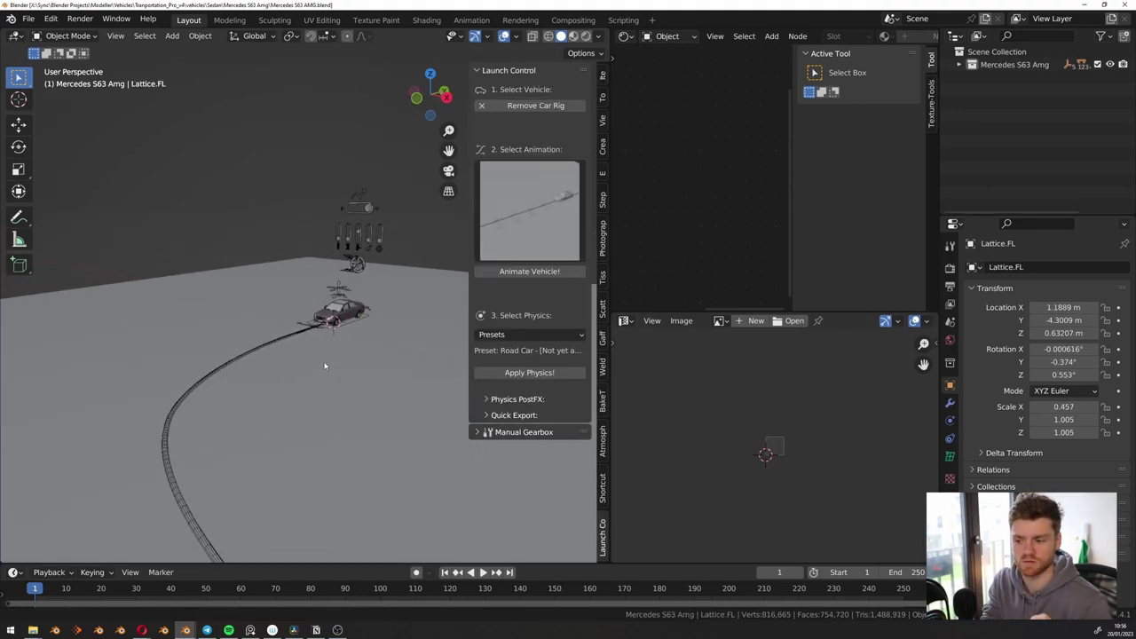
pyautogui.press('space')
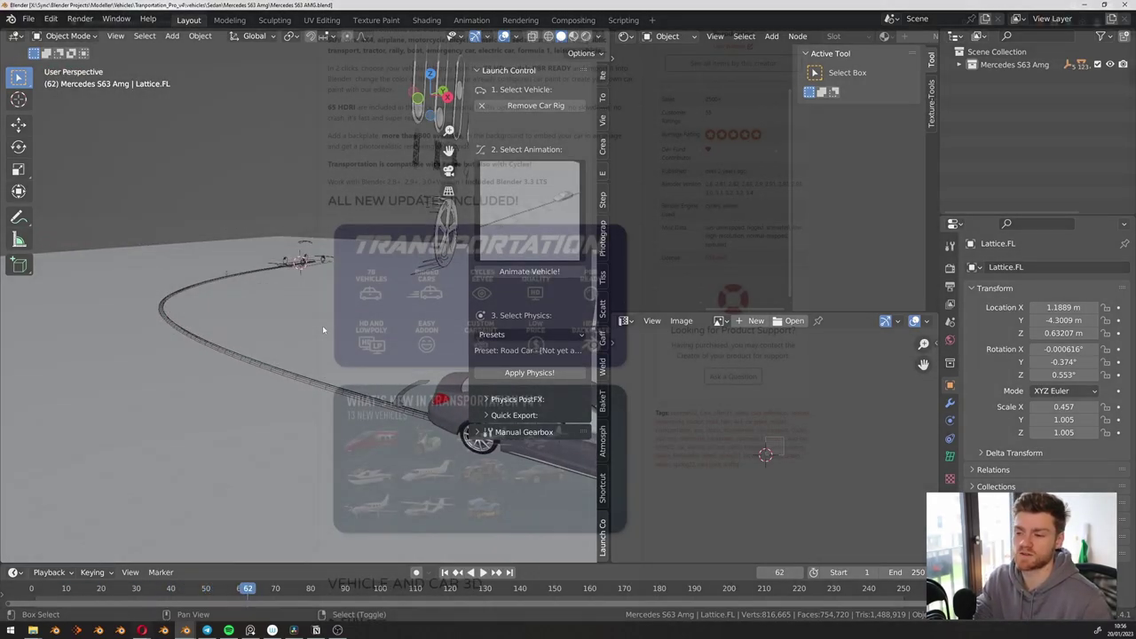
pyautogui.middleClick(226, 272)
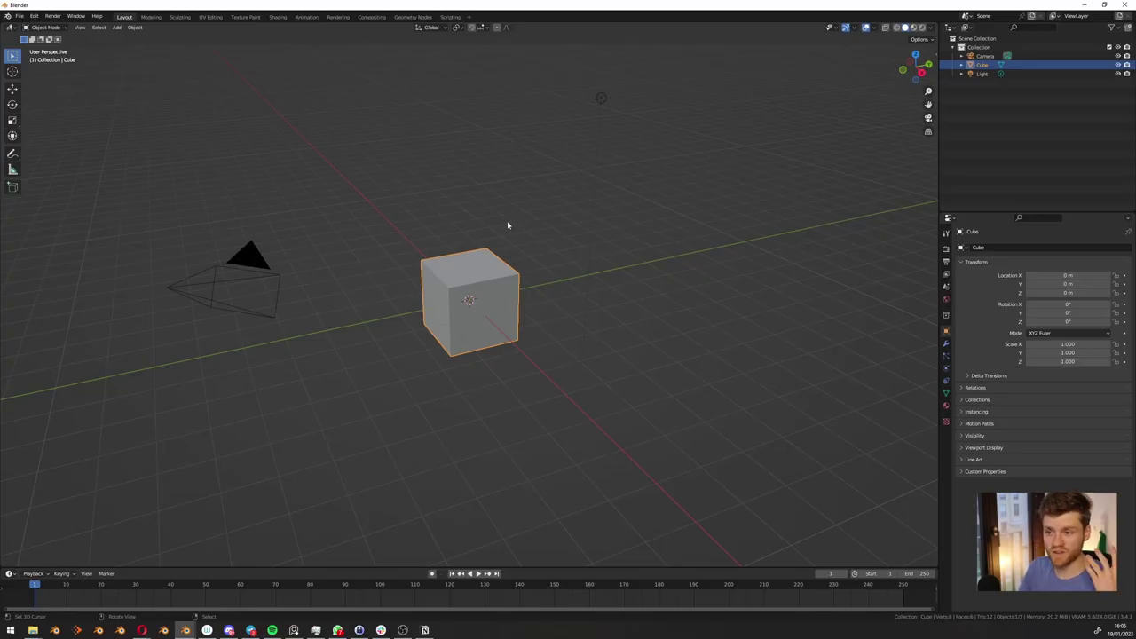
# Delete all default objects from the new scene and import the Mini Cooper FBX model from the miniCooper folder
pyautogui.press('a')
pyautogui.press('Delete')
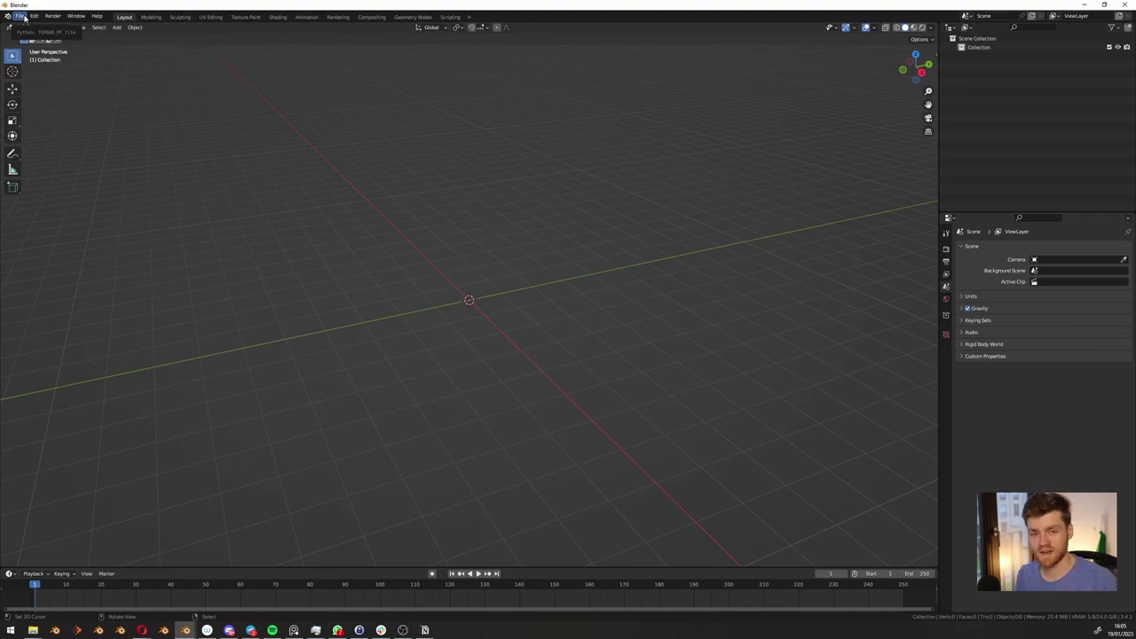
pyautogui.click(20, 16)
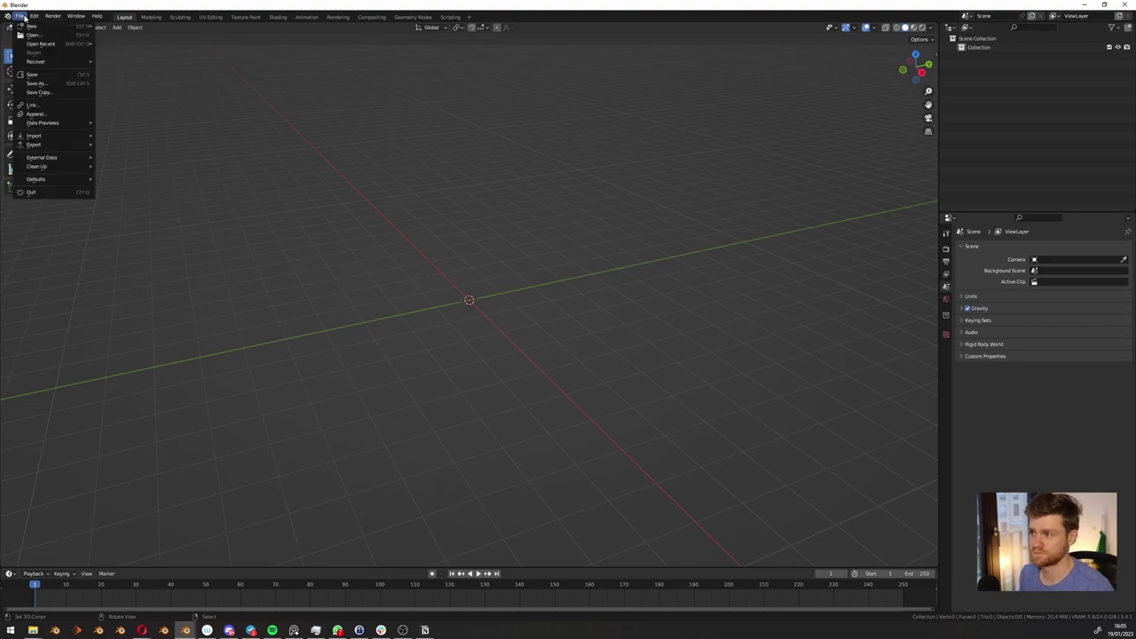
pyautogui.moveTo(53, 133)
pyautogui.click(133, 224)
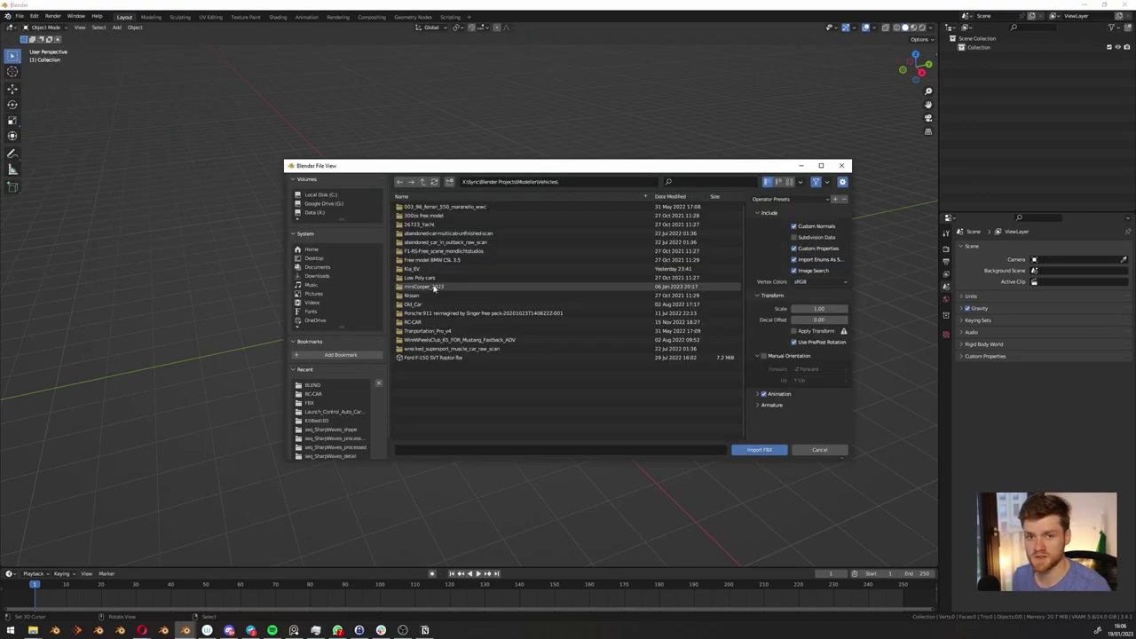
pyautogui.doubleClick(434, 288)
pyautogui.doubleClick(449, 208)
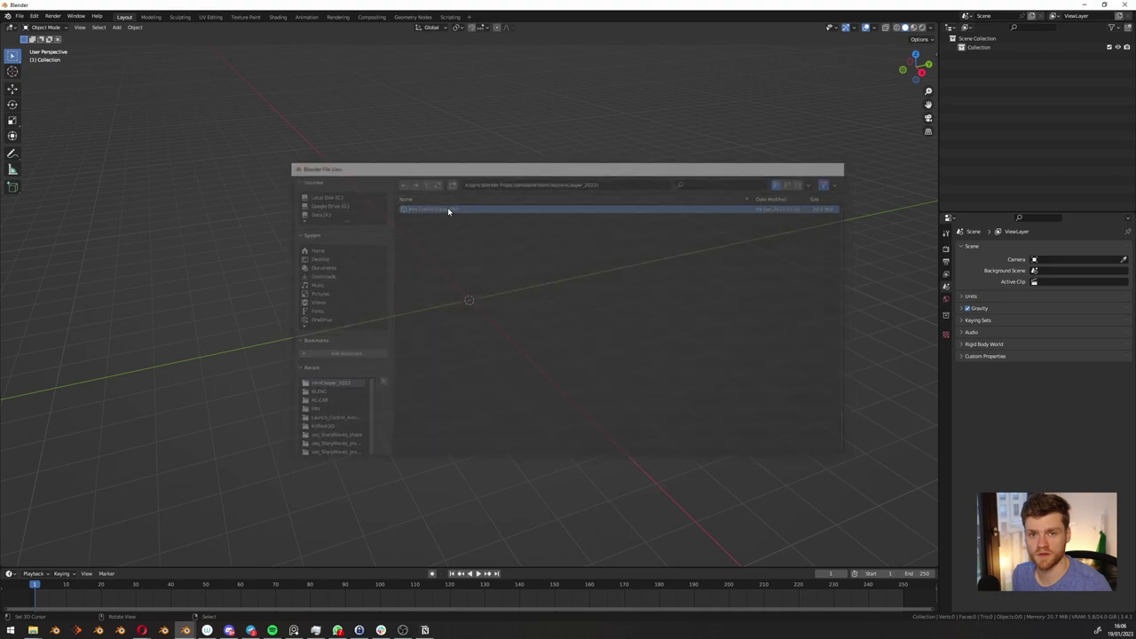
# Examine the imported Mini Cooper from several angles, especially the front wheel and the separate parts inside it
pyautogui.moveTo(357, 278); pyautogui.dragTo(521, 312, button='middle')
pyautogui.scroll(4, 469, 318)
pyautogui.hotkey('alt', 'a')
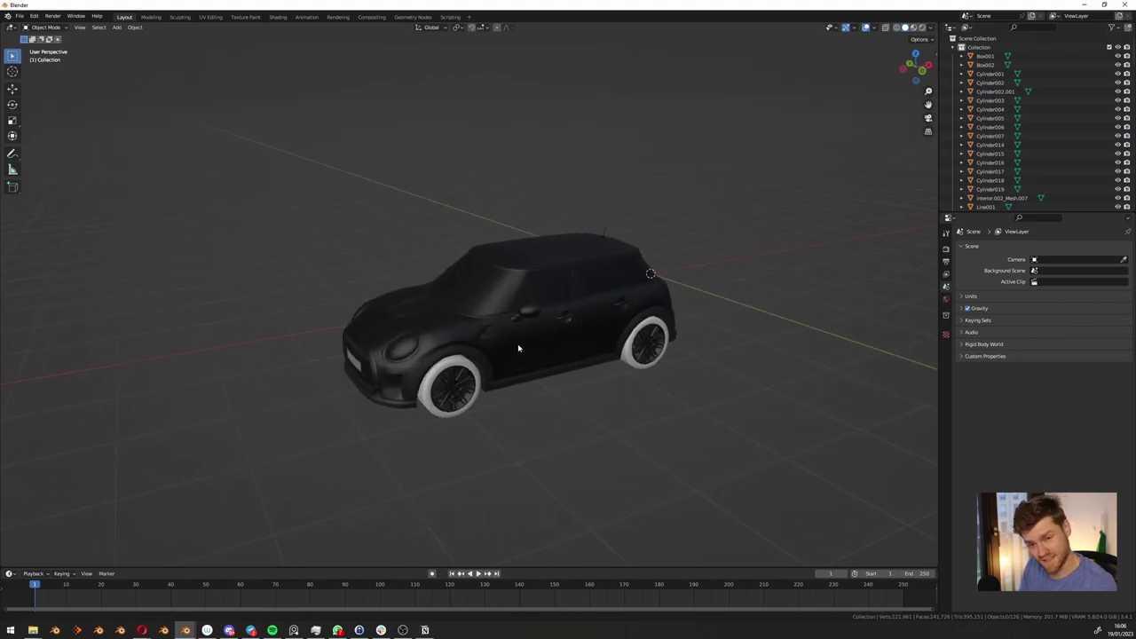
pyautogui.scroll(3, 520, 312)
pyautogui.click(461, 361)
pyautogui.scroll(-3, 463, 359)
pyautogui.scroll(3, 463, 359)
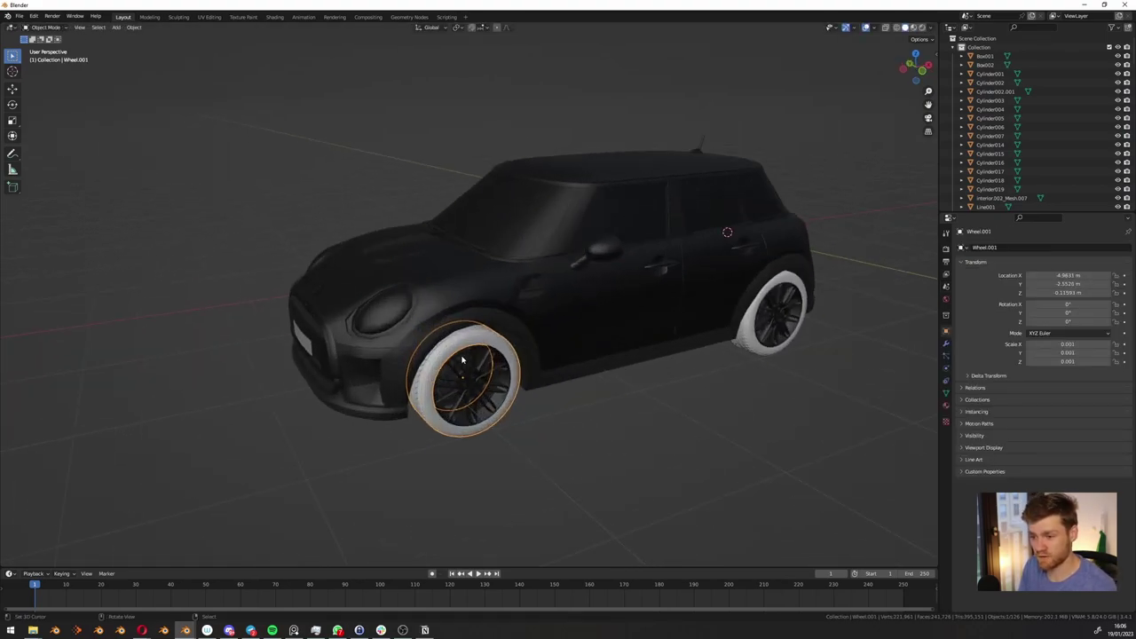
pyautogui.moveTo(489, 395)
pyautogui.mouseDown(button='middle')
pyautogui.moveTo(462, 355)
pyautogui.moveTo(497, 364)
pyautogui.mouseUp(button='middle')
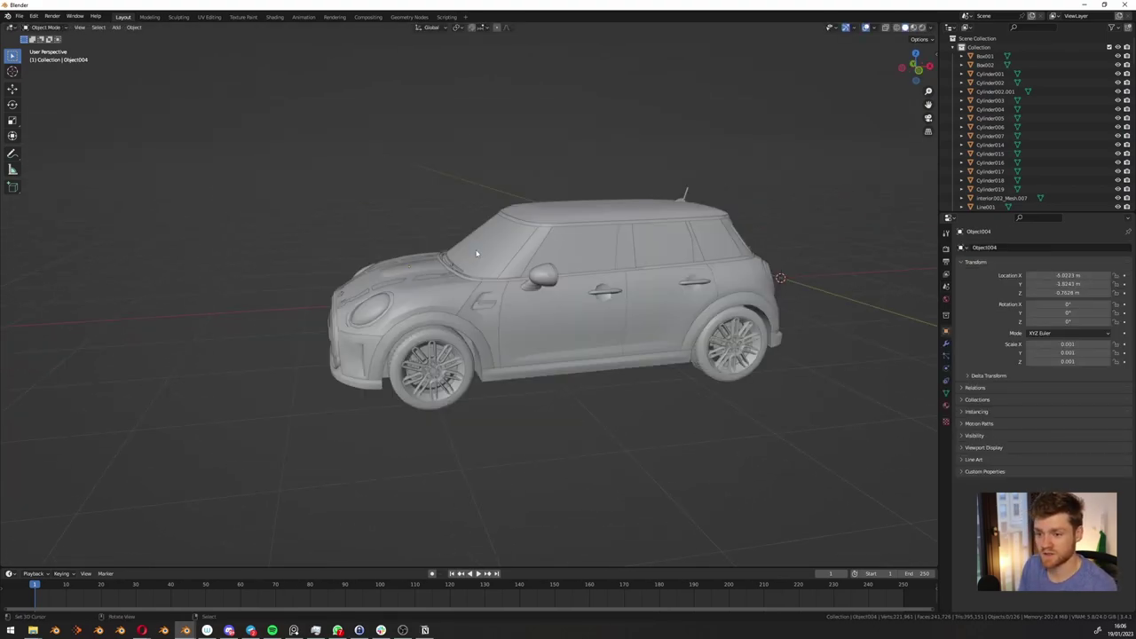
pyautogui.moveTo(476, 254); pyautogui.dragTo(498, 271, button='middle')
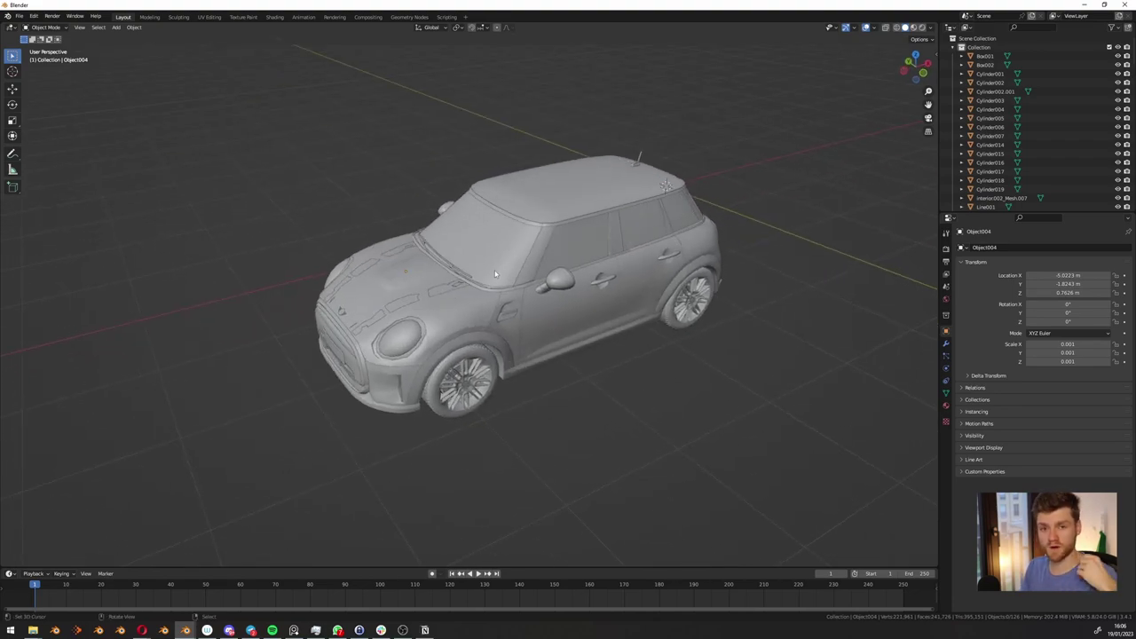
pyautogui.scroll(10, 453, 374)
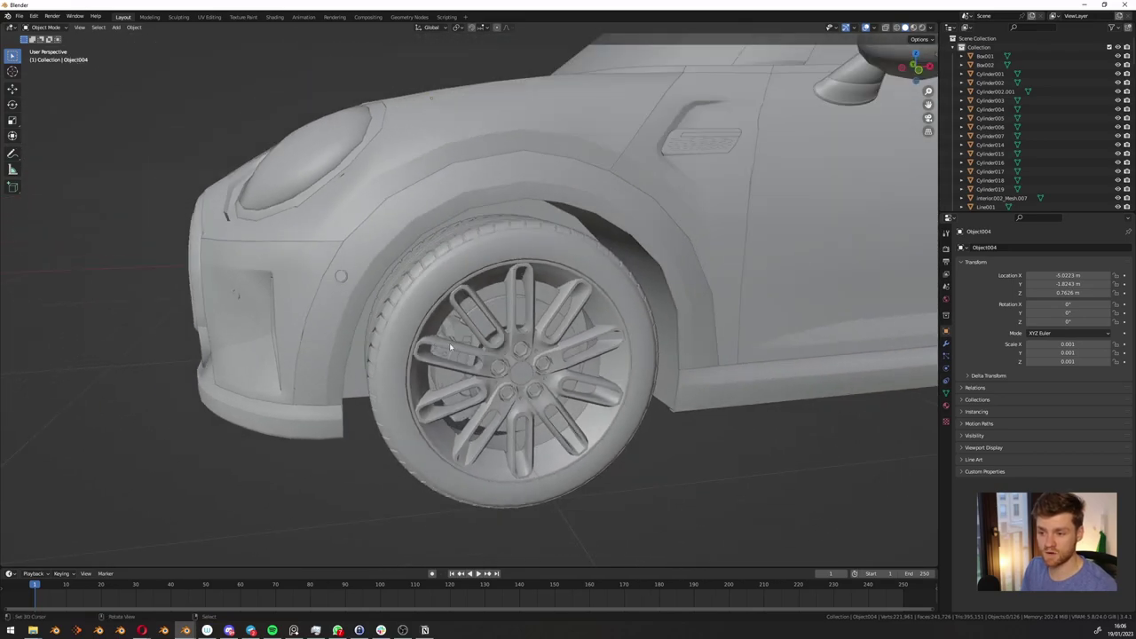
pyautogui.scroll(-10, 449, 343)
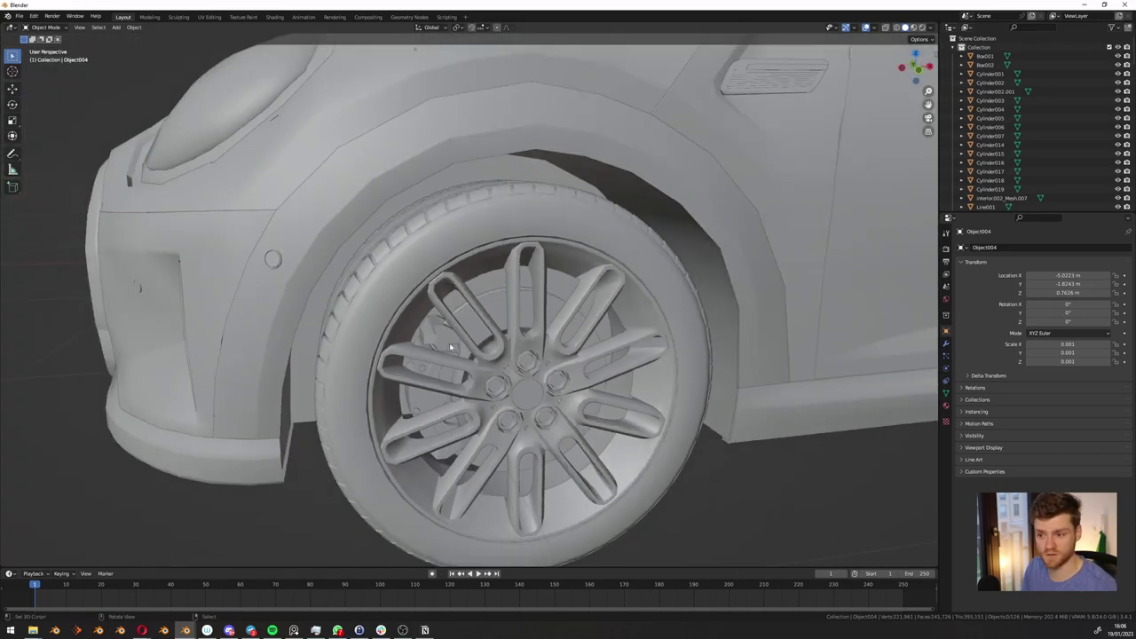
pyautogui.moveTo(450, 343); pyautogui.dragTo(485, 351, button='middle')
# Add a cube-shaped empty at the Mini Cooper's door object while viewing the car from the side
pyautogui.press('KP_3')
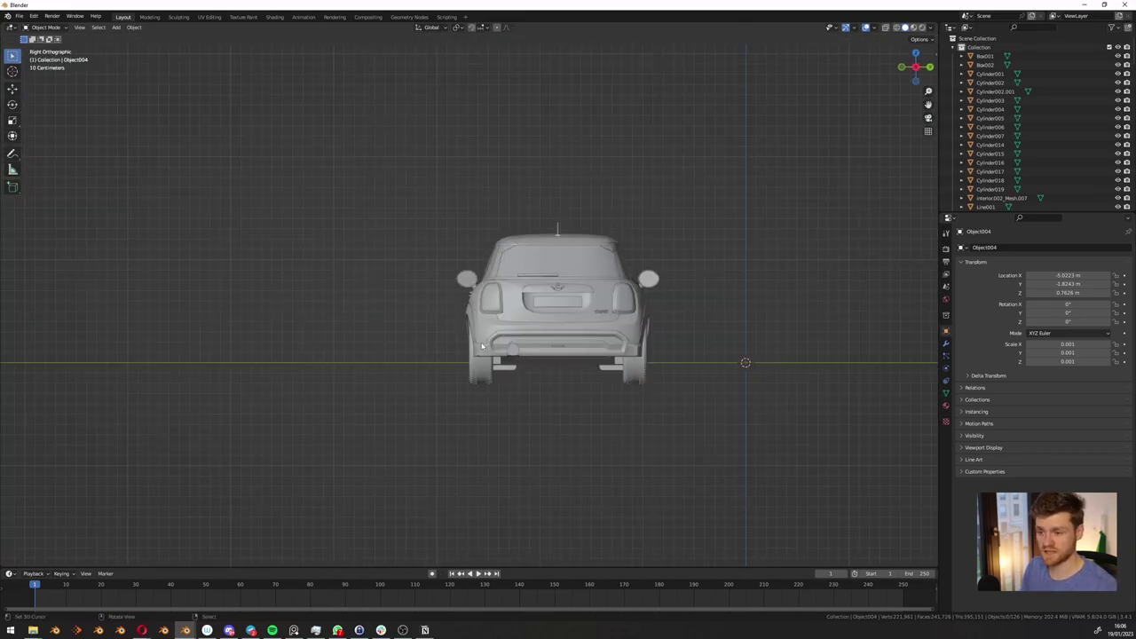
pyautogui.press('KP_1')
pyautogui.scroll(2, 619, 306)
pyautogui.click(618, 307)
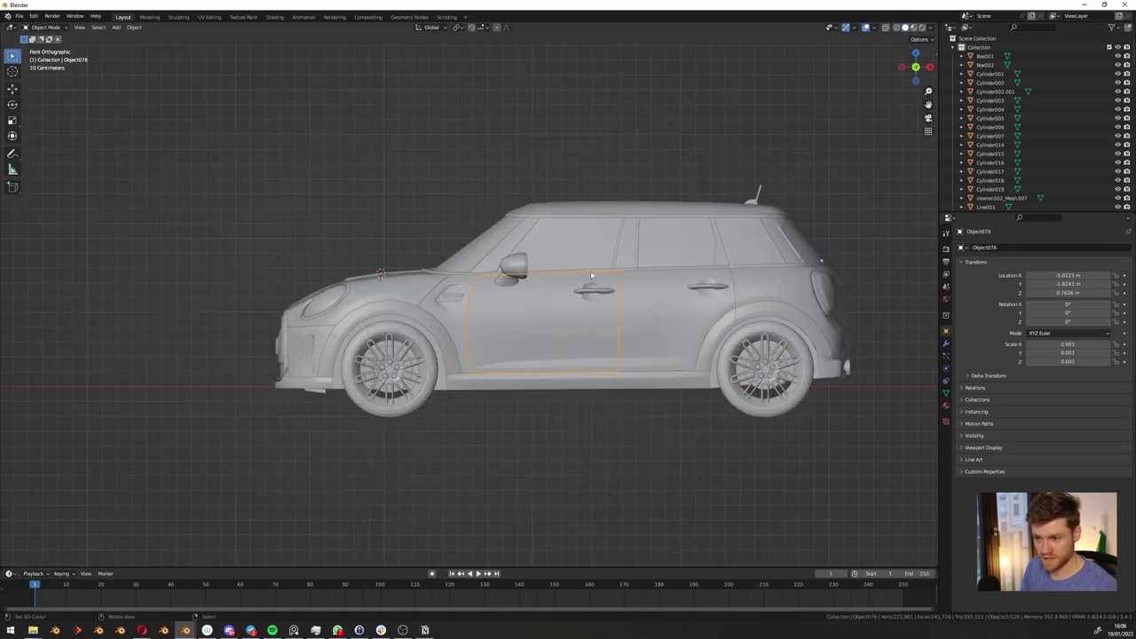
pyautogui.hotkey('shift', 'a')
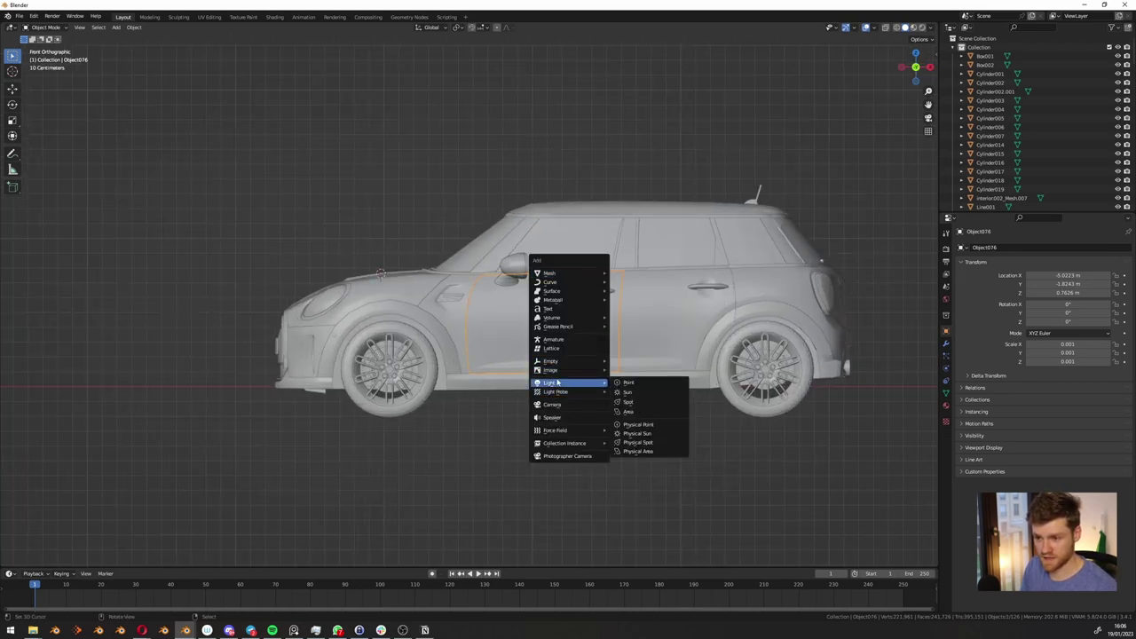
pyautogui.moveTo(563, 366)
pyautogui.click(630, 401)
pyautogui.scroll(-3, 629, 404)
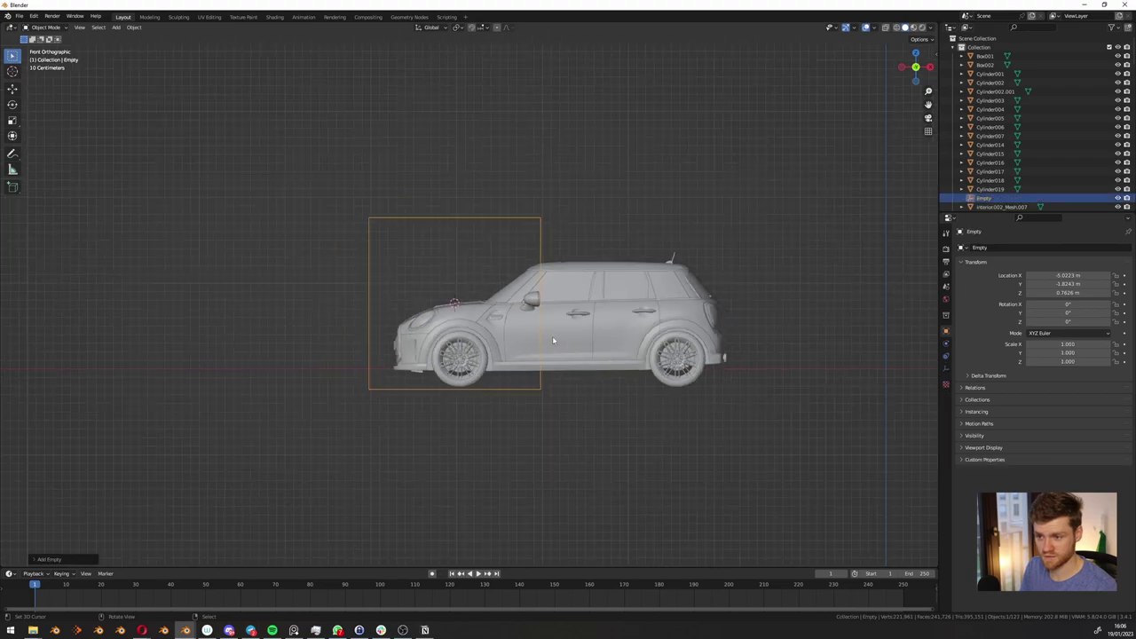
# Scale and move the empty to enclose the car, about 2.051 in X and 0.877 in Z
pyautogui.press('s')
pyautogui.press('x')
pyautogui.click(838, 325)
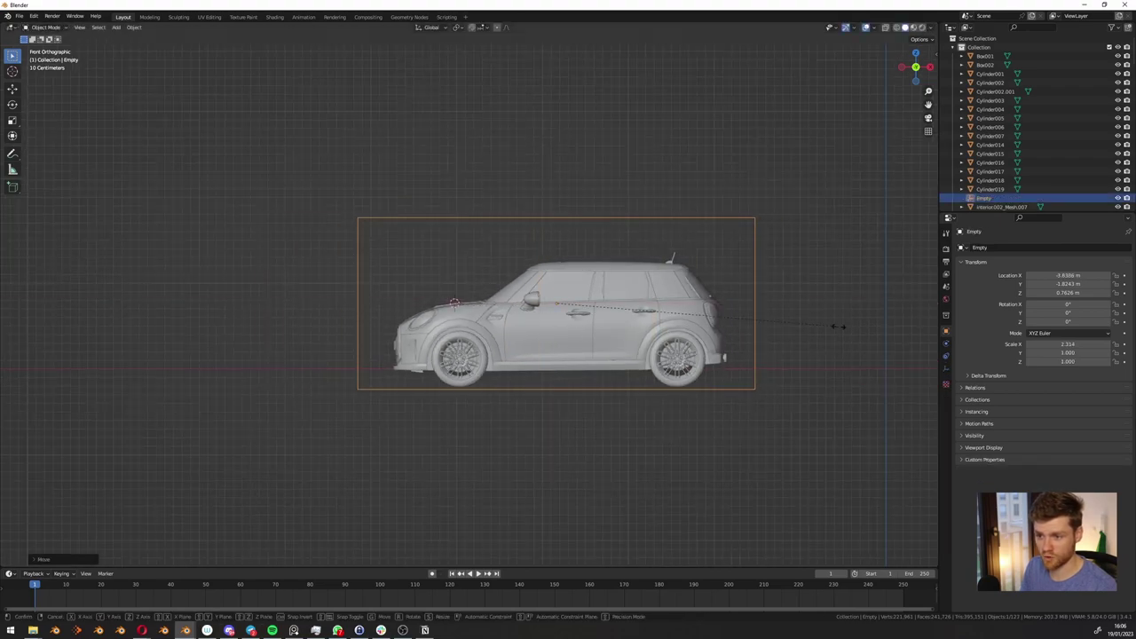
# Select the four wheel objects from Wheel.001 to Wheel.004
pyautogui.moveTo(364, 297); pyautogui.dragTo(448, 337, button='middle')
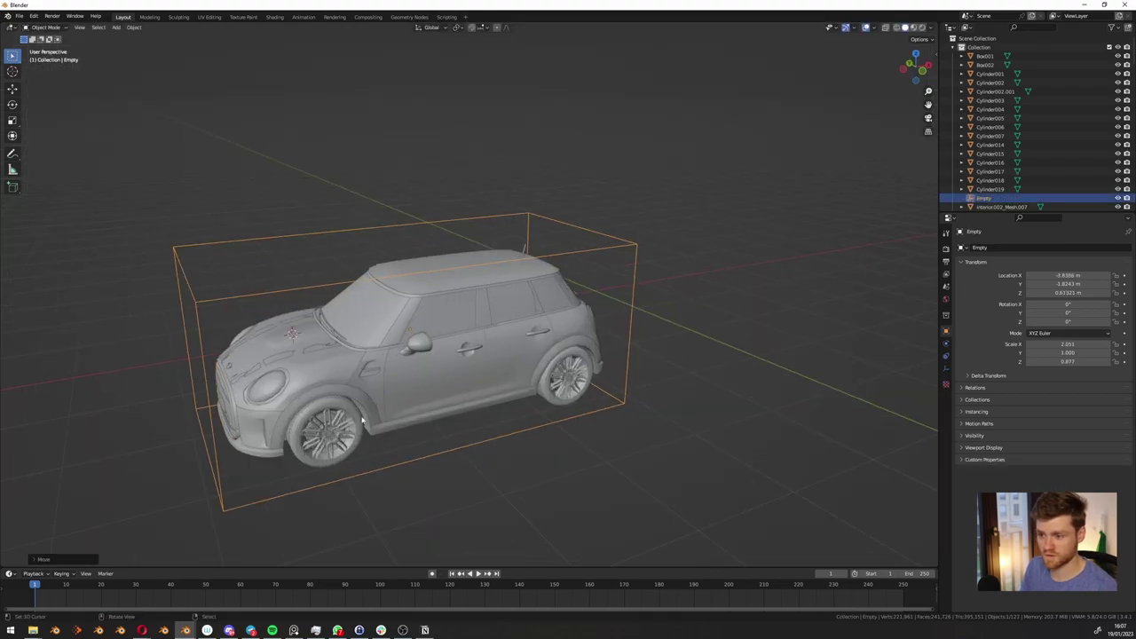
pyautogui.scroll(3, 426, 347)
pyautogui.moveTo(399, 373); pyautogui.dragTo(367, 364, button='middle')
pyautogui.click(402, 353)
pyautogui.press('KP_Decimal')
pyautogui.scroll(-1, 1019, 157)
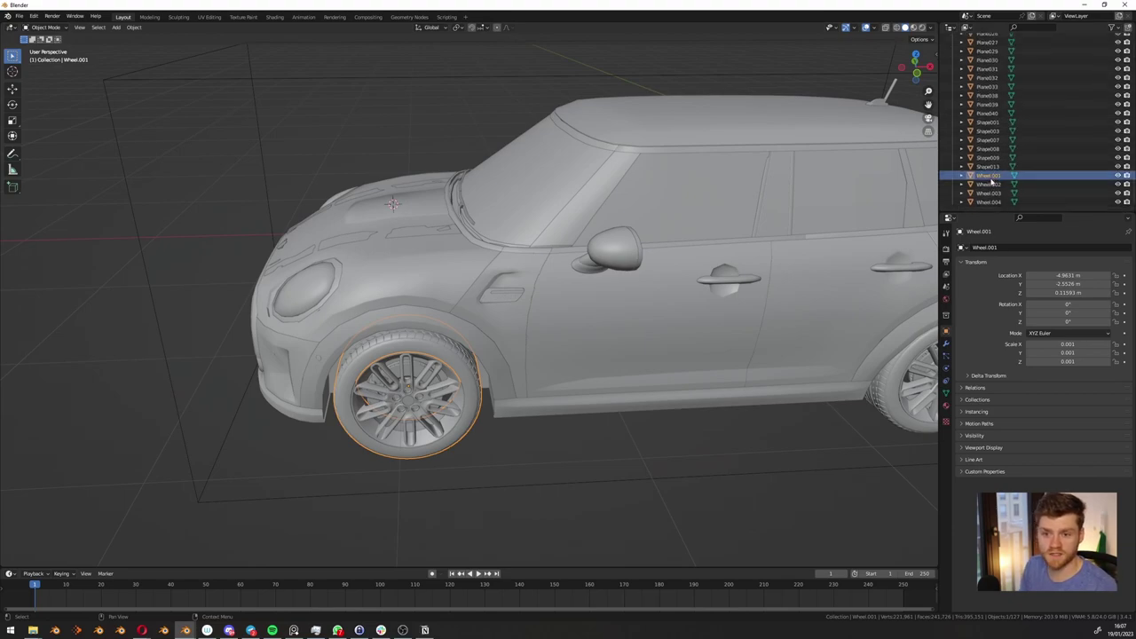
pyautogui.keyDown('shift'); pyautogui.click(995, 203); pyautogui.keyUp('shift')
pyautogui.scroll(-3, 524, 336)
pyautogui.press('g')
pyautogui.rightClick(443, 522)
pyautogui.scroll(3, 442, 390)
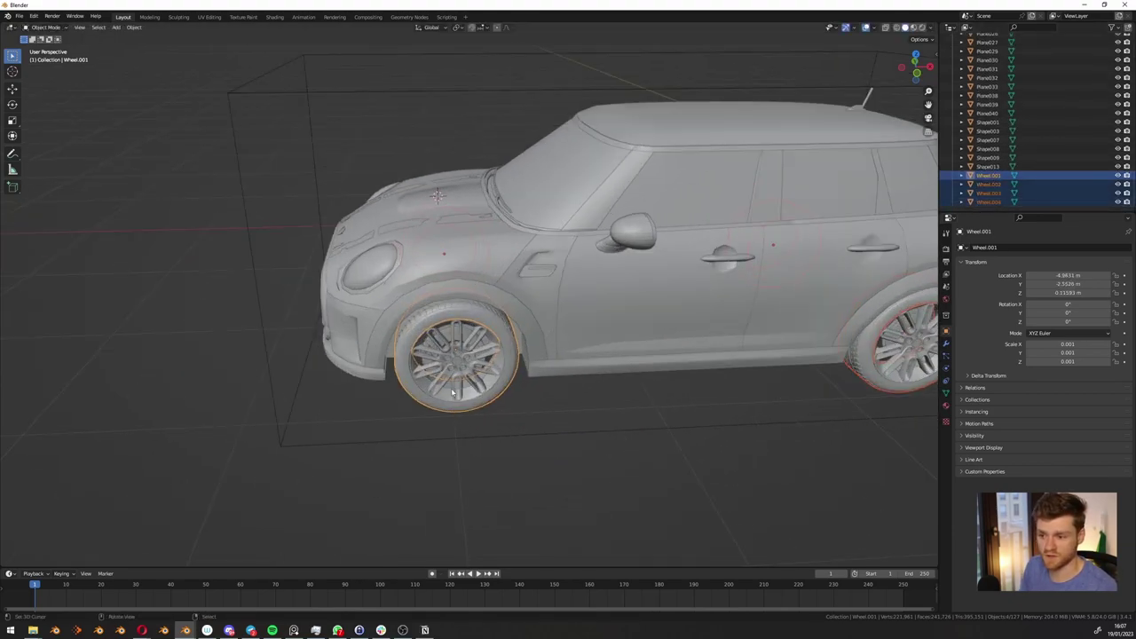
# Enable X-ray and add the parts inside the car's front left and rear left wheels to the selection
pyautogui.hotkey('alt', 'z')
pyautogui.keyDown('alt'); pyautogui.scroll(1, 428, 357); pyautogui.keyUp('alt')
pyautogui.moveTo(428, 333); pyautogui.dragTo(438, 359, button='middle')
pyautogui.press('b')
pyautogui.moveTo(436, 357); pyautogui.dragTo(481, 383)
pyautogui.scroll(-1, 533, 395)
pyautogui.keyDown('shift'); pyautogui.moveTo(644, 365); pyautogui.dragTo(448, 387, button='middle'); pyautogui.keyUp('shift')
pyautogui.press('b')
pyautogui.moveTo(616, 343); pyautogui.dragTo(681, 386)
# Extend the selection to the parts inside the car's rear right and front right wheels
pyautogui.moveTo(641, 298); pyautogui.dragTo(422, 236, button='middle')
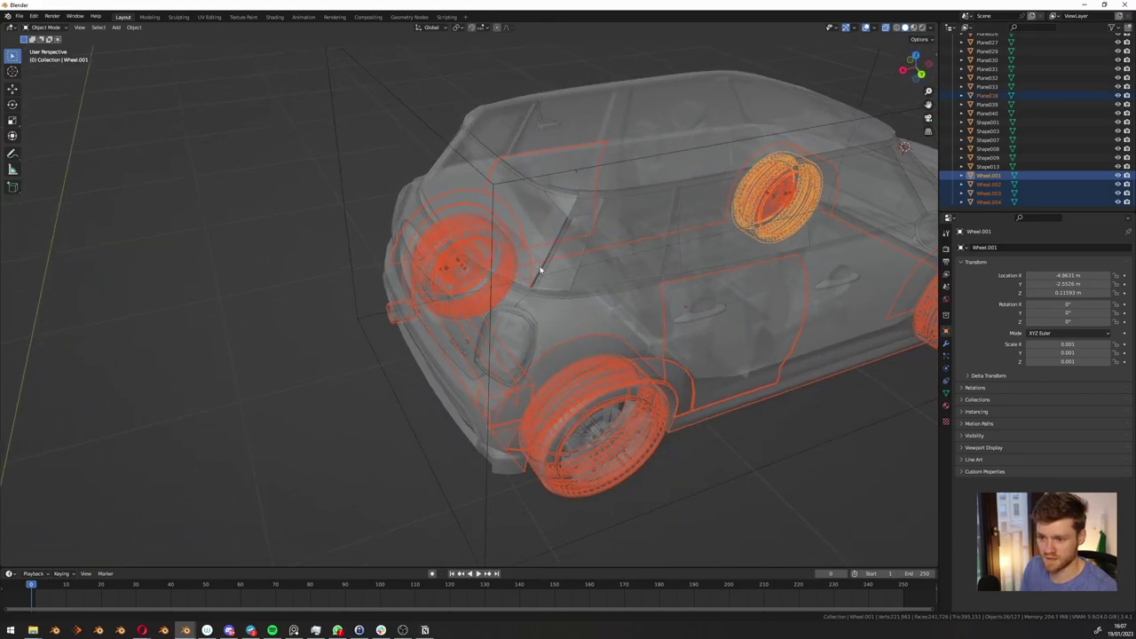
pyautogui.moveTo(538, 272); pyautogui.dragTo(515, 333, button='middle')
pyautogui.keyDown('shift'); pyautogui.moveTo(560, 370); pyautogui.dragTo(661, 456); pyautogui.keyUp('shift')
pyautogui.keyDown('shift'); pyautogui.moveTo(830, 400); pyautogui.dragTo(382, 339, button='middle'); pyautogui.keyUp('shift')
pyautogui.press('b')
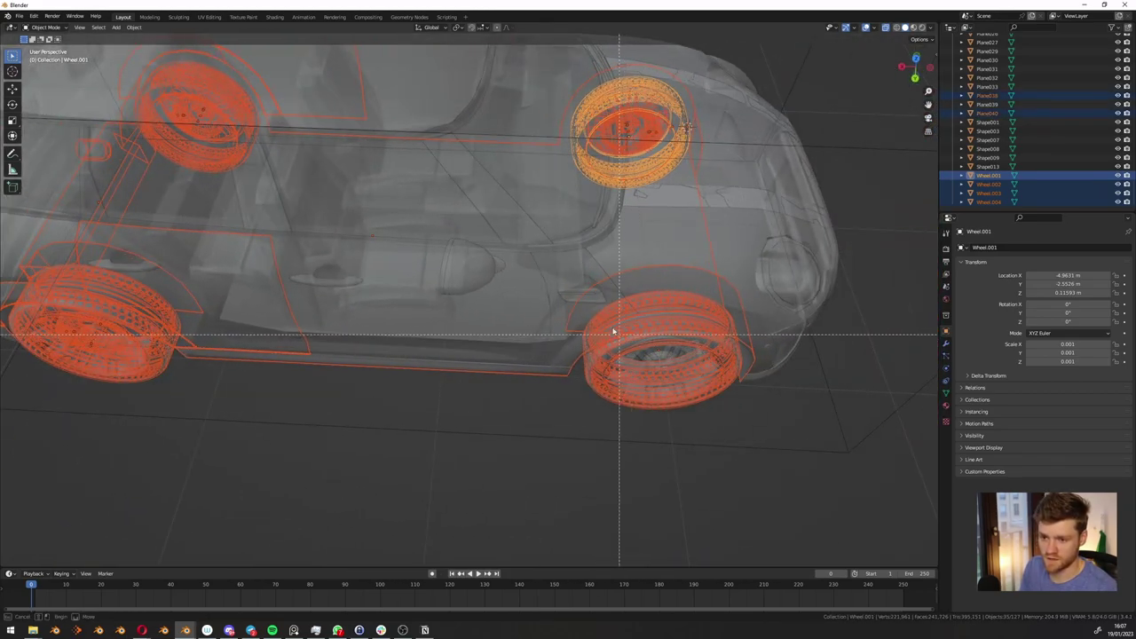
pyautogui.moveTo(604, 321); pyautogui.dragTo(731, 414)
# Deselect the body panels and underbody parts that were caught together with the wheel parts
pyautogui.press('b')
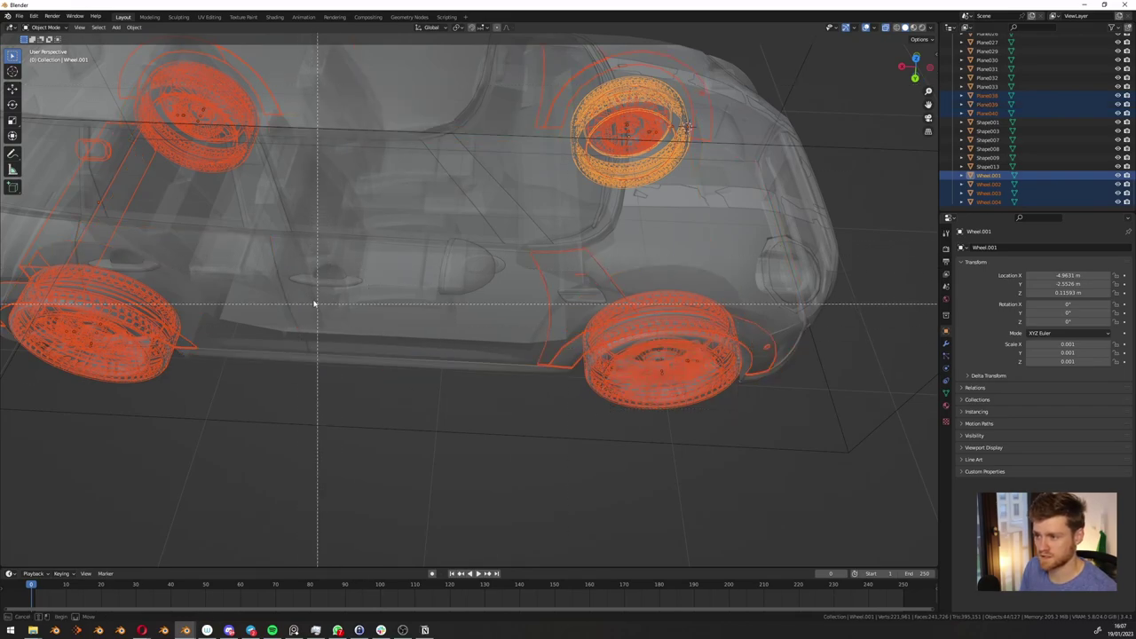
pyautogui.moveTo(253, 235); pyautogui.dragTo(590, 375)
pyautogui.moveTo(590, 375); pyautogui.dragTo(599, 332, button='middle')
pyautogui.press('b')
pyautogui.moveTo(199, 196); pyautogui.dragTo(308, 275, button='middle')
pyautogui.press('b')
pyautogui.moveTo(184, 343); pyautogui.dragTo(216, 387, button='middle')
pyautogui.scroll(-4, 262, 277)
pyautogui.moveTo(264, 277); pyautogui.dragTo(410, 233, button='middle')
# Turn off X-ray and check the wheel selection with cancelled test moves
pyautogui.hotkey('alt', 'z')
pyautogui.moveTo(423, 289); pyautogui.dragTo(364, 282, button='middle')
pyautogui.press('g')
pyautogui.rightClick(451, 466)
pyautogui.moveTo(684, 289); pyautogui.dragTo(596, 276, button='middle')
pyautogui.press('g')
pyautogui.press('Escape')
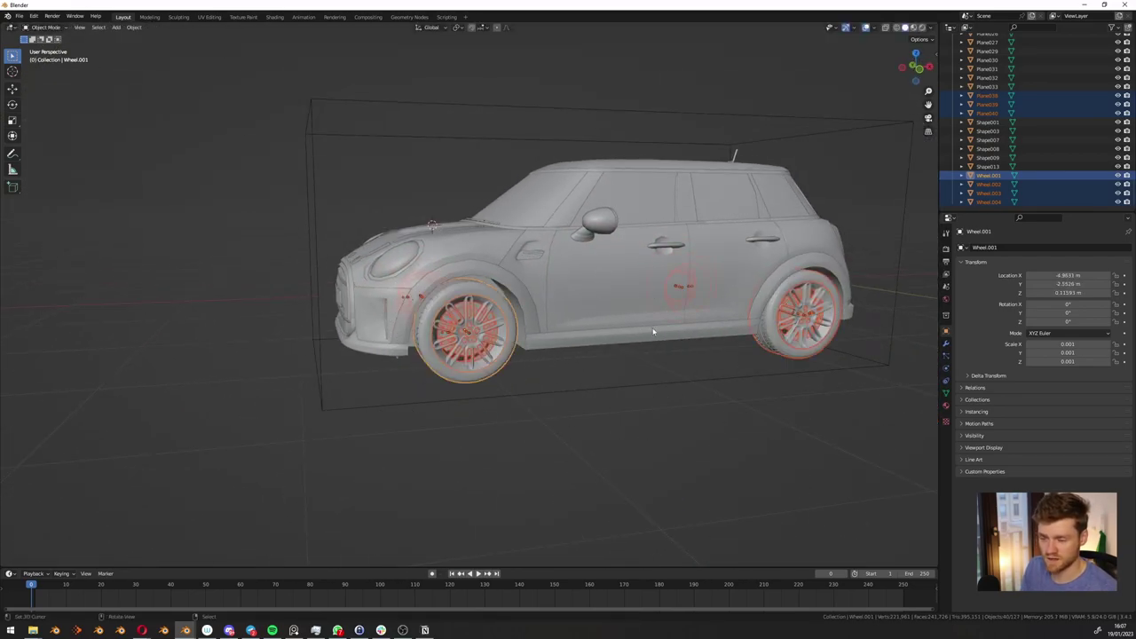
# Move the selected wheel parts into a new collection named wheels and exclude that collection from the view layer
pyautogui.press('m')
pyautogui.click(649, 344)
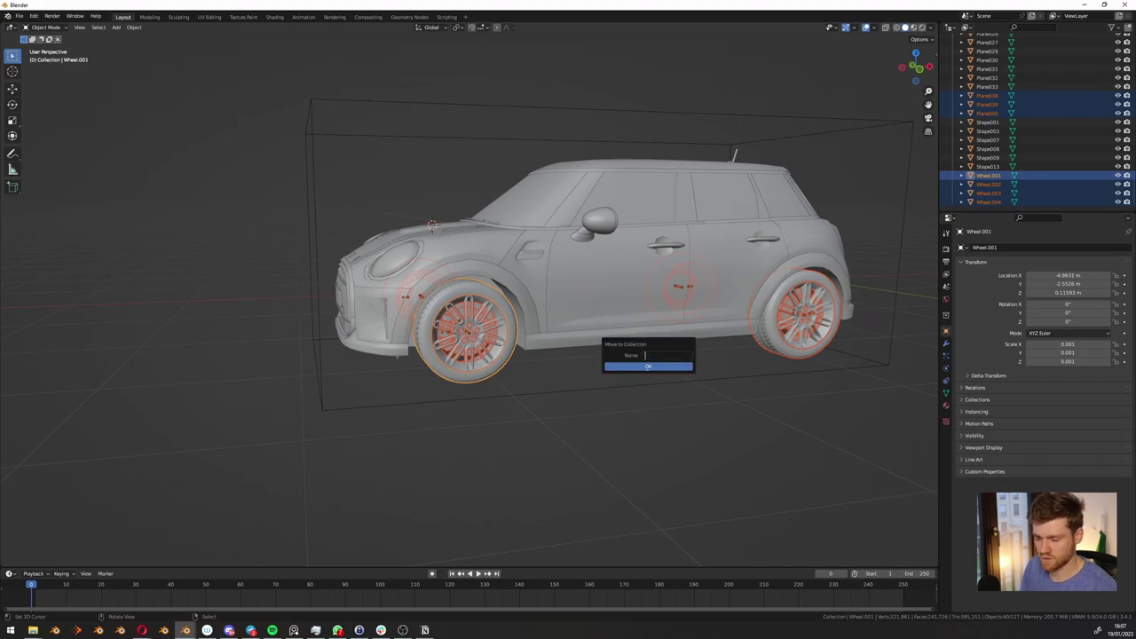
pyautogui.press('Return')
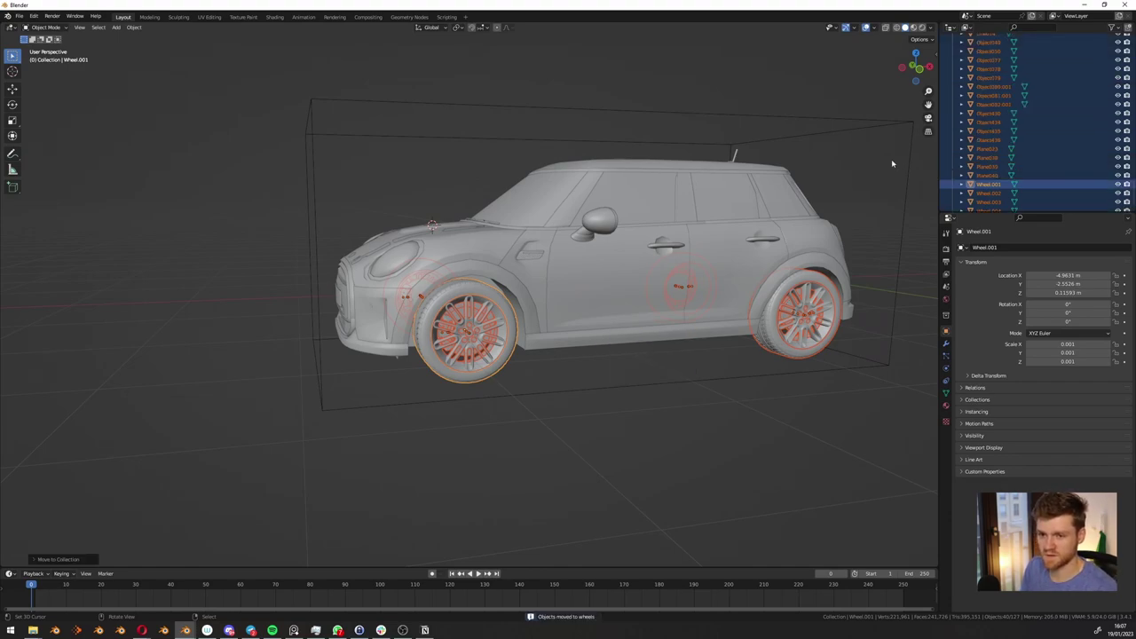
pyautogui.scroll(10, 1048, 115)
pyautogui.click(1110, 87)
# Parent all visible body parts of the Mini Cooper to the cube empty
pyautogui.moveTo(599, 279); pyautogui.dragTo(583, 272, button='middle')
pyautogui.press('a')
pyautogui.scroll(-2, 582, 272)
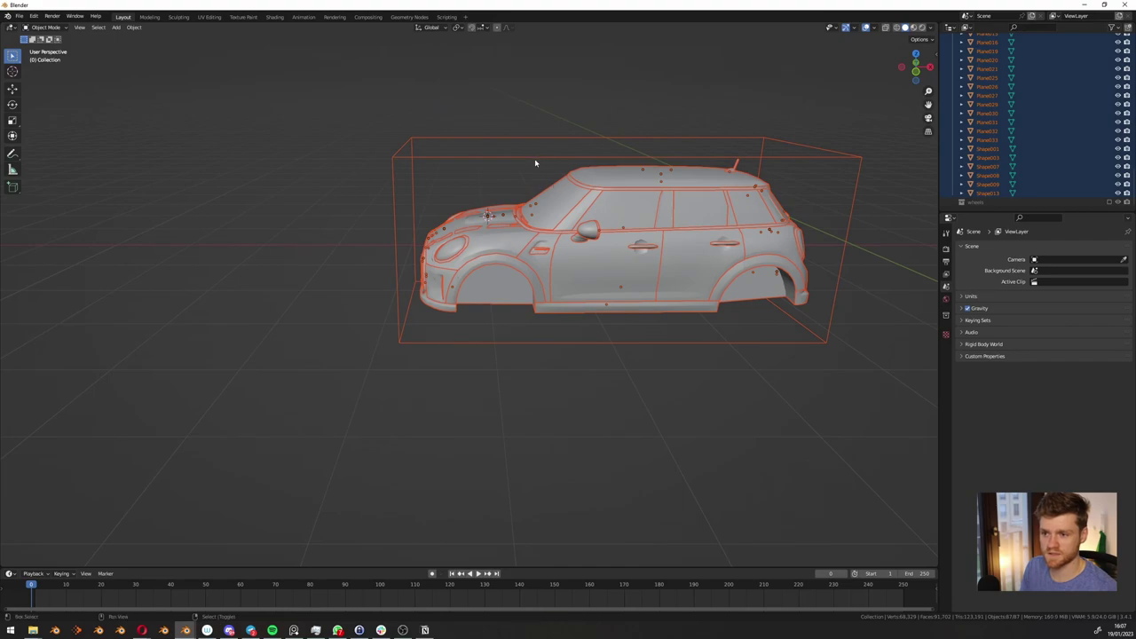
pyautogui.keyDown('shift'); pyautogui.click(535, 165); pyautogui.keyUp('shift')
pyautogui.hotkey('ctrl', 'p')
pyautogui.click(535, 166)
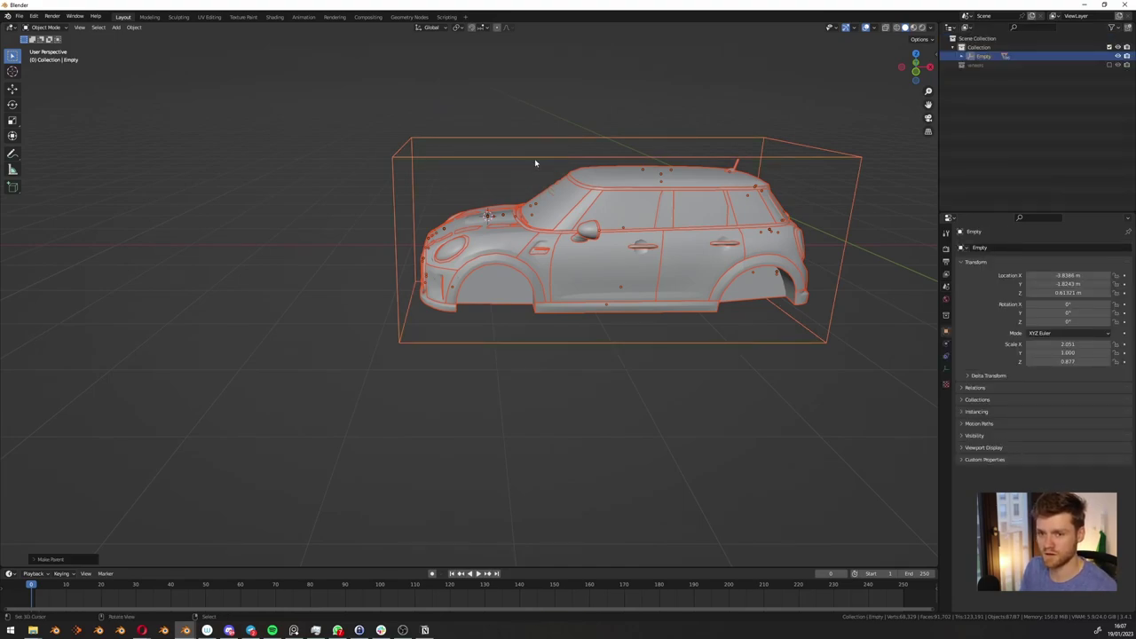
# Rename the cube empty to Body, then exclude its collection from the view layer and include the wheels collection
pyautogui.click(982, 56)
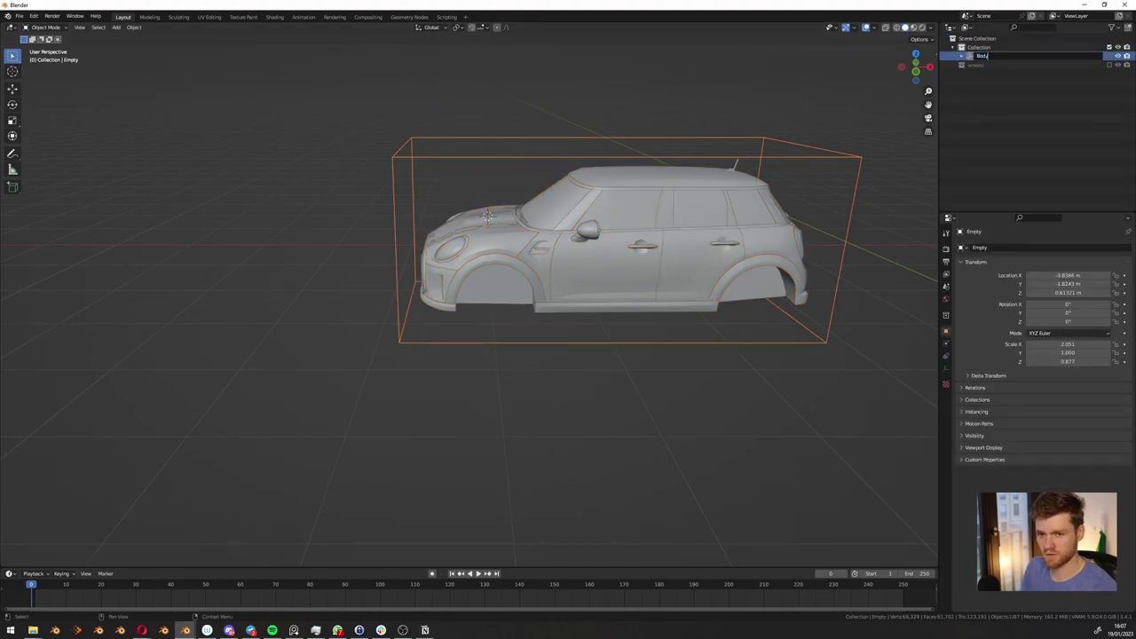
pyautogui.click(1110, 48)
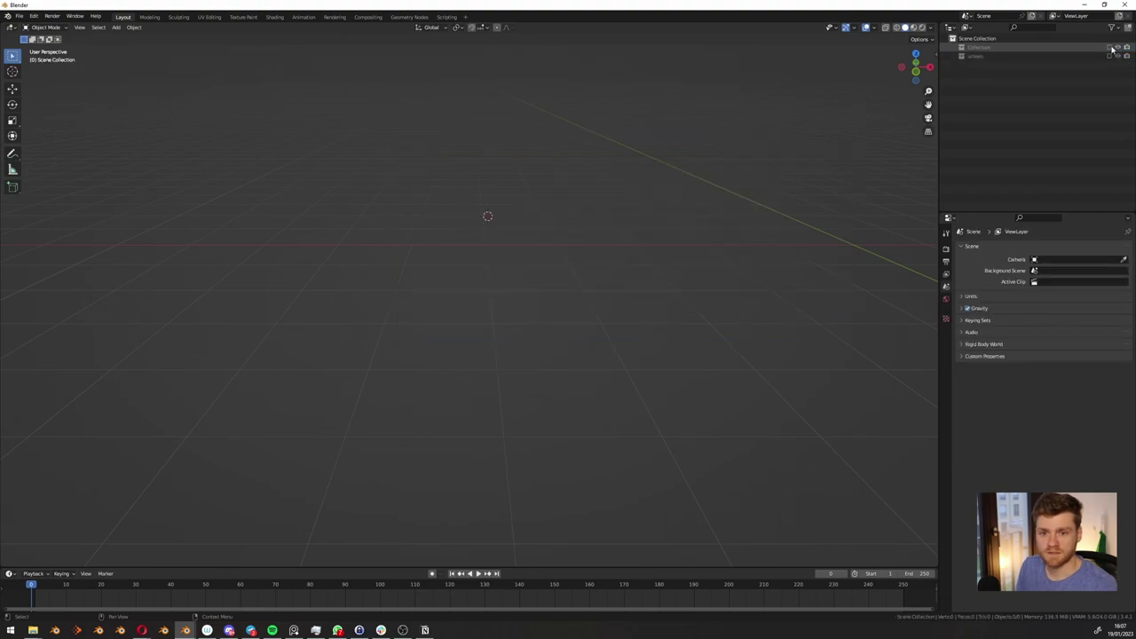
pyautogui.click(1110, 55)
# Rename the collection holding the car body parts to body
pyautogui.doubleClick(963, 47)
pyautogui.write('bod')
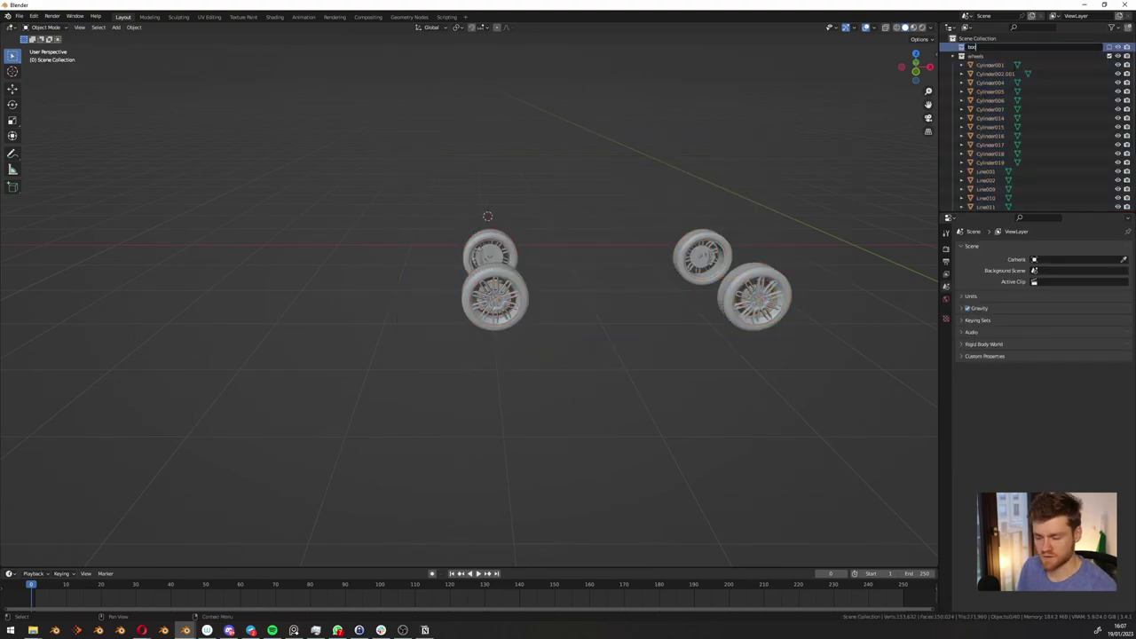
pyautogui.write('y')
pyautogui.press('Return')
# Parent all front-left wheel parts to their tire Wheel.001 using Object (Keep Transform)
pyautogui.scroll(3, 700, 252)
pyautogui.press('a')
pyautogui.keyDown('shift'); pyautogui.moveTo(428, 305); pyautogui.dragTo(438, 350, button='middle'); pyautogui.keyUp('shift')
pyautogui.hotkey('alt', 'z')
pyautogui.hotkey('alt', 'a')
pyautogui.scroll(2, 439, 289)
pyautogui.click(441, 286)
pyautogui.press('b')
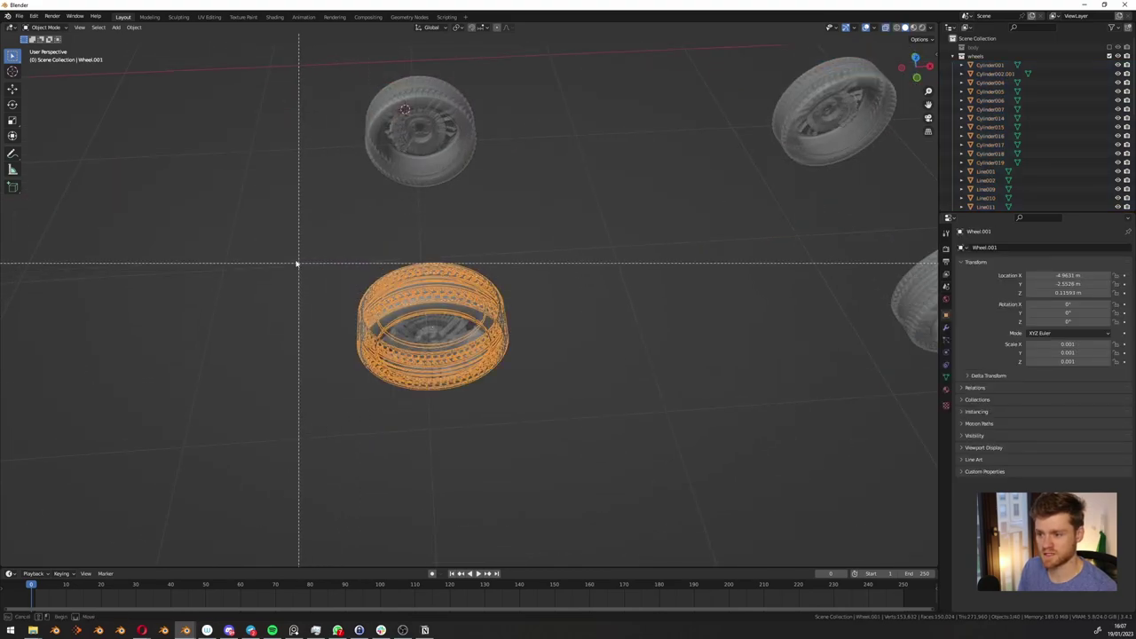
pyautogui.moveTo(297, 264); pyautogui.dragTo(559, 391)
pyautogui.hotkey('ctrl', 'p')
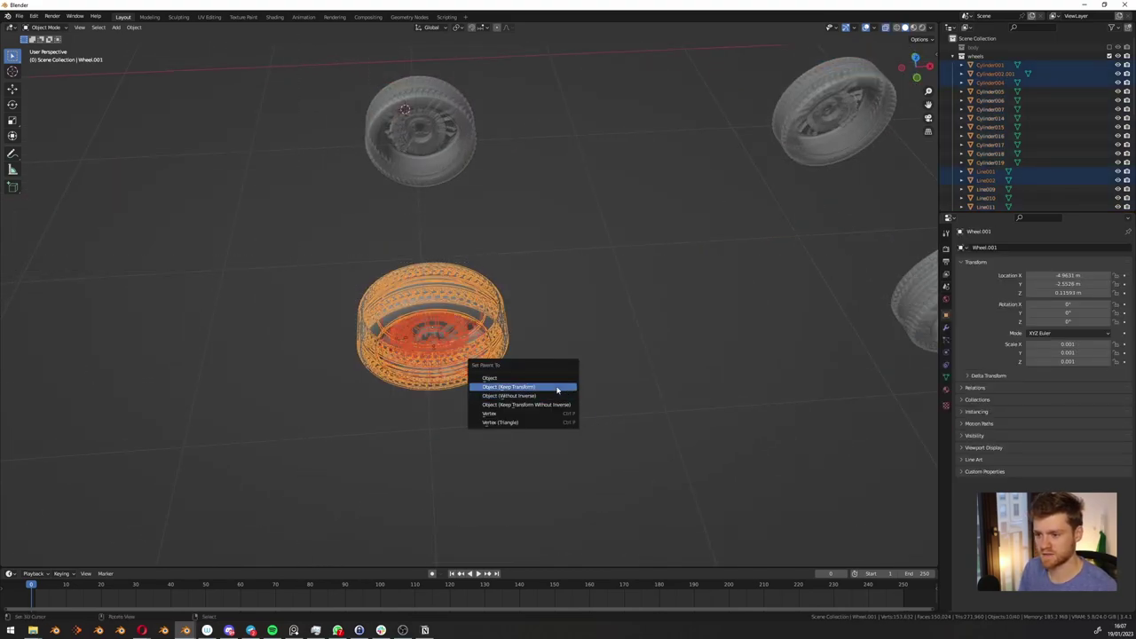
pyautogui.click(558, 390)
pyautogui.click(557, 391)
# Parent all front-right wheel parts to their tire Wheel.004, keeping transforms
pyautogui.keyDown('shift'); pyautogui.moveTo(447, 122); pyautogui.dragTo(469, 214, button='middle'); pyautogui.keyUp('shift')
pyautogui.press('b')
pyautogui.moveTo(317, 109); pyautogui.dragTo(517, 249)
pyautogui.hotkey('alt', 'z')
pyautogui.keyDown('shift'); pyautogui.click(464, 168); pyautogui.keyUp('shift')
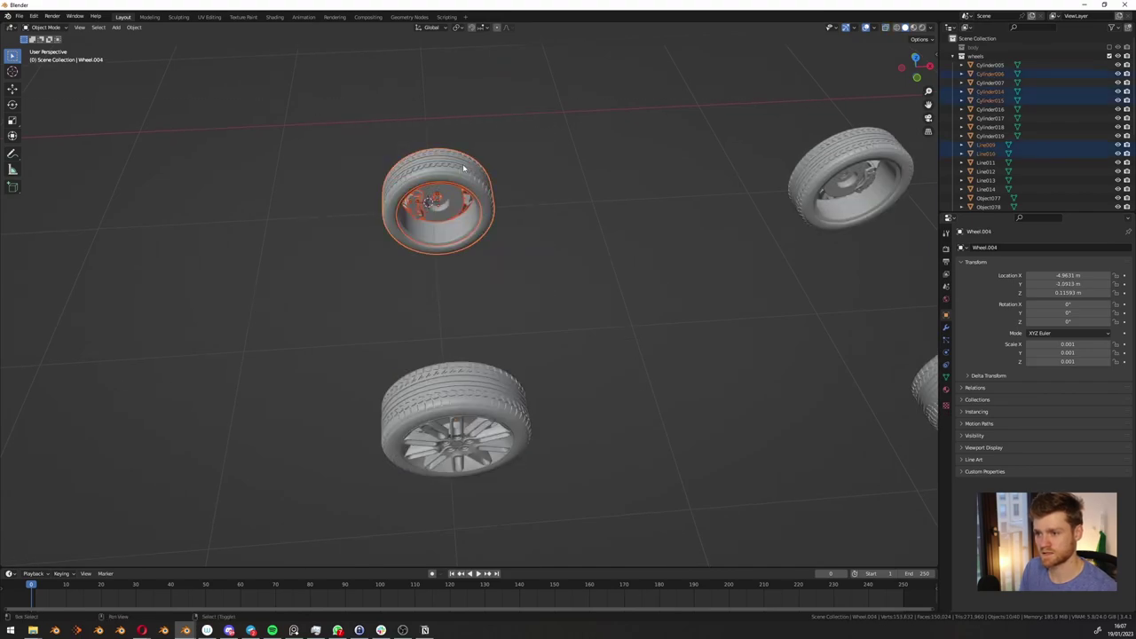
pyautogui.hotkey('ctrl', 'p')
pyautogui.click(463, 168)
# Parent all rear-right wheel parts to their tire Wheel.003, keeping transforms
pyautogui.keyDown('shift'); pyautogui.moveTo(772, 232); pyautogui.dragTo(470, 277, button='middle'); pyautogui.keyUp('shift')
pyautogui.hotkey('alt', 'z')
pyautogui.hotkey('alt', 'a')
pyautogui.press('b')
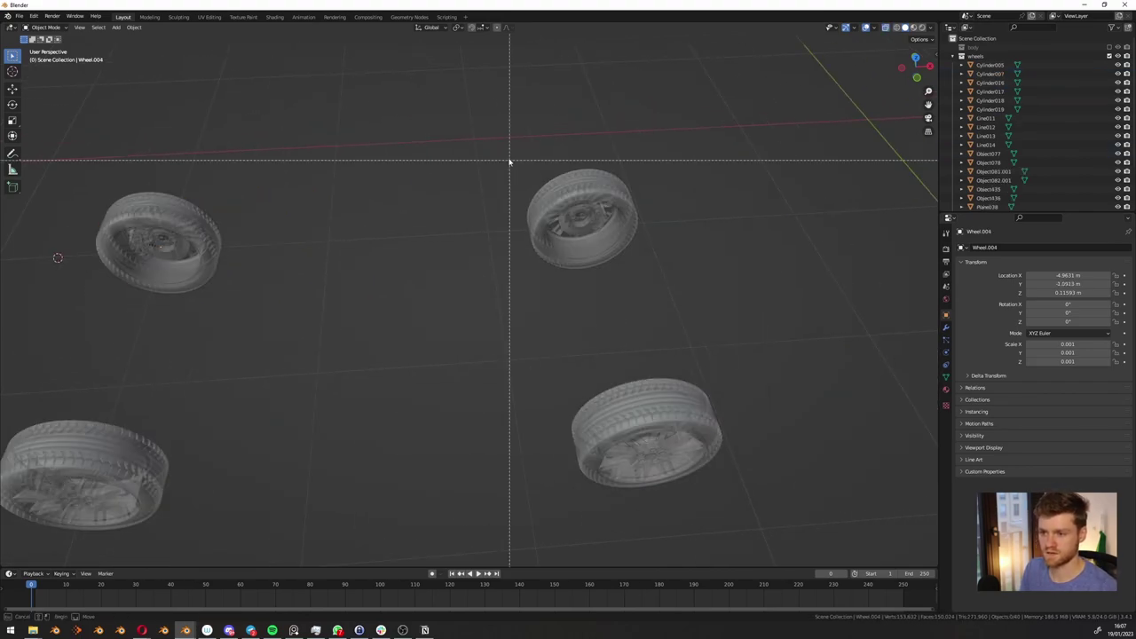
pyautogui.moveTo(509, 161); pyautogui.dragTo(717, 318)
pyautogui.hotkey('alt', 'z')
pyautogui.keyDown('shift'); pyautogui.click(597, 180); pyautogui.keyUp('shift')
pyautogui.hotkey('ctrl', 'p')
pyautogui.click(596, 180)
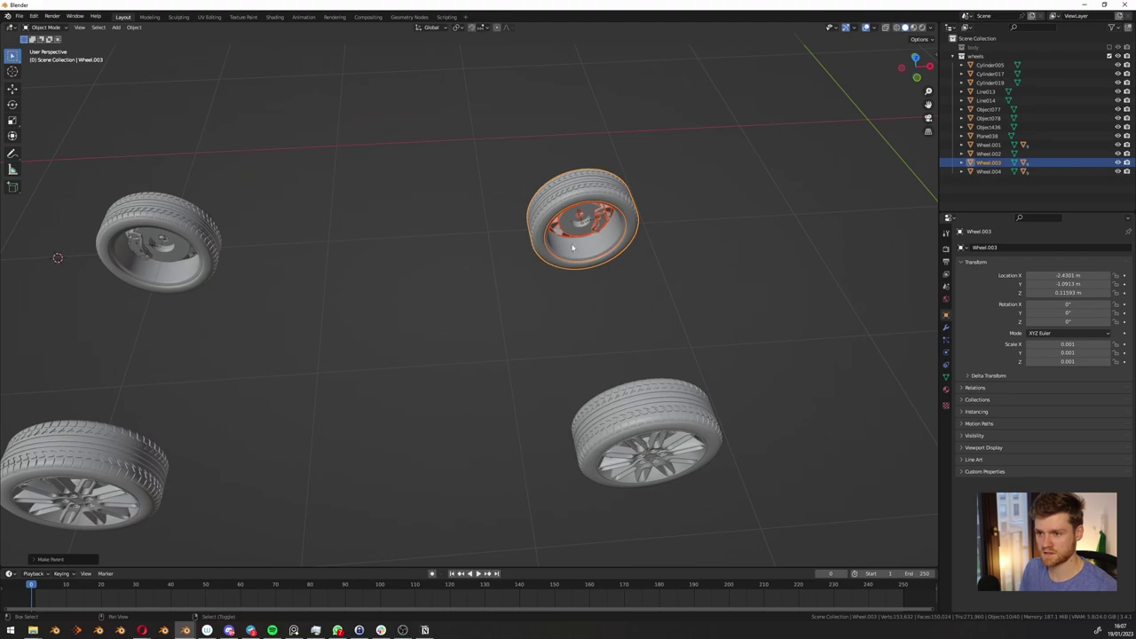
# Parent all remaining rear-left wheel parts to their tire Wheel.002, keeping transforms
pyautogui.keyDown('shift'); pyautogui.moveTo(600, 358); pyautogui.dragTo(507, 225, button='middle'); pyautogui.keyUp('shift')
pyautogui.hotkey('alt', 'a')
pyautogui.hotkey('alt', 'z')
pyautogui.press('b')
pyautogui.moveTo(421, 195); pyautogui.dragTo(650, 375)
pyautogui.hotkey('alt', 'z')
pyautogui.keyDown('shift'); pyautogui.click(565, 249); pyautogui.keyUp('shift')
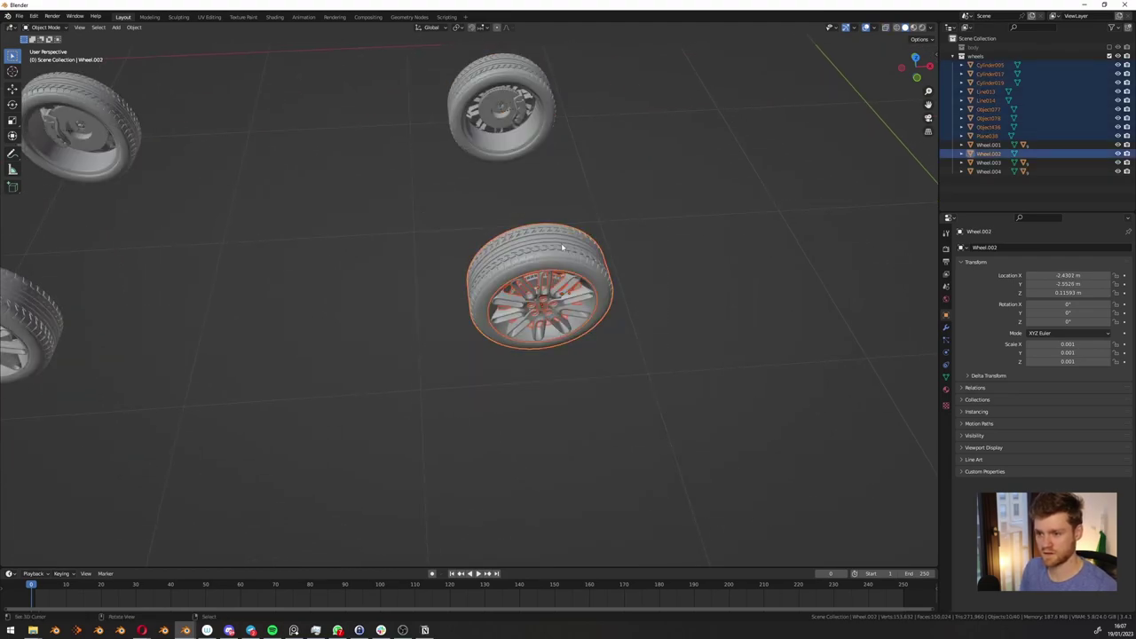
pyautogui.hotkey('ctrl', 'p')
pyautogui.click(562, 244)
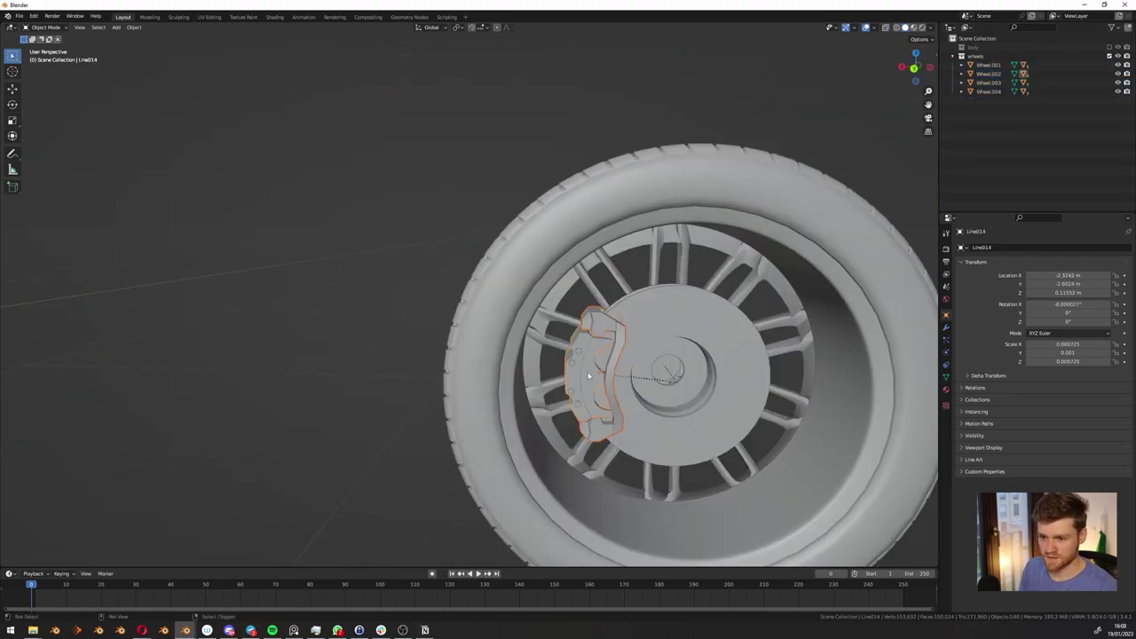
# Parent the rear-left brake caliper parts to the caliper object Line014 using Object (Keep Transform)
pyautogui.press('g')
pyautogui.rightClick(584, 364)
pyautogui.moveTo(583, 362); pyautogui.dragTo(576, 351, button='middle')
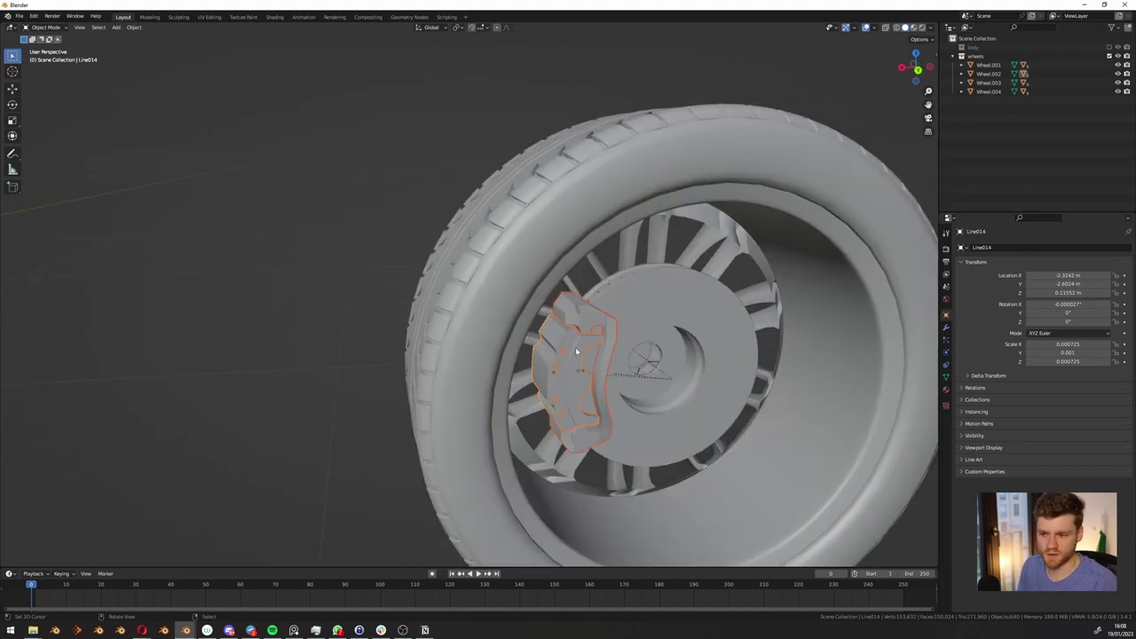
pyautogui.hotkey('ctrl', 'p')
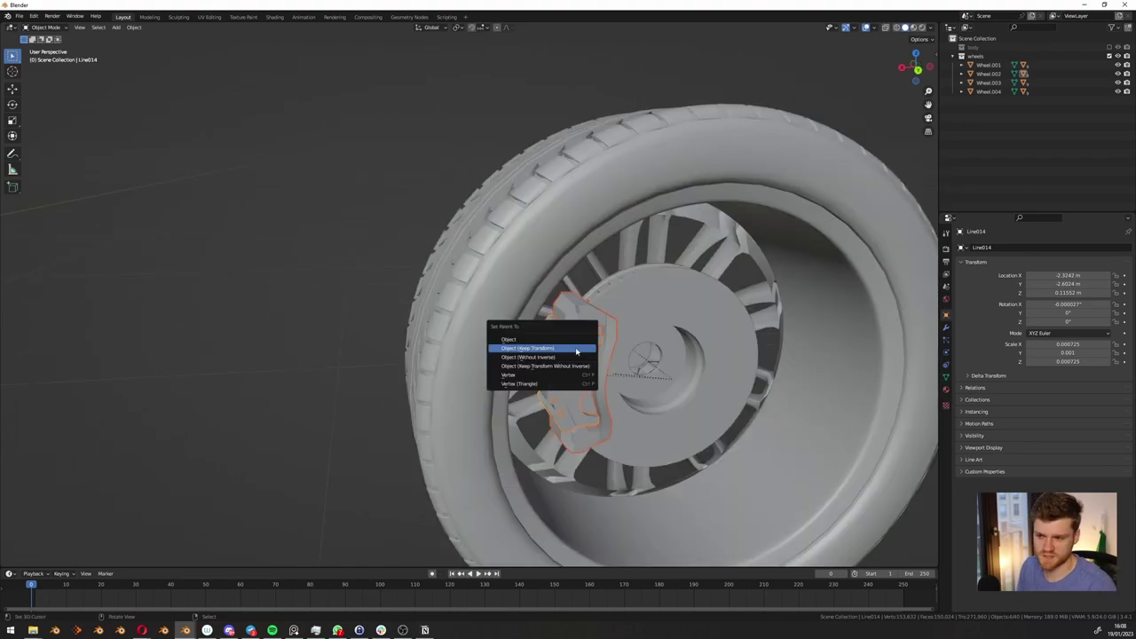
pyautogui.click(576, 351)
pyautogui.scroll(2, 557, 333)
pyautogui.scroll(-14, 535, 349)
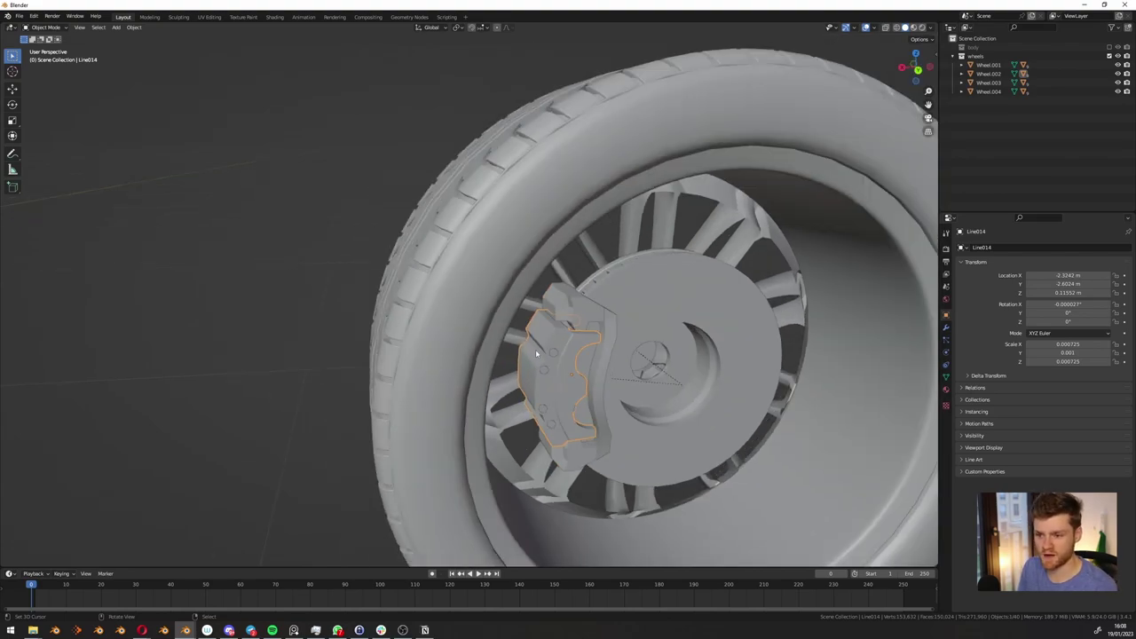
# Parent the rear-right brake caliper parts to Line012 and check the link with a cancelled test move
pyautogui.scroll(4, 580, 380)
pyautogui.moveTo(435, 386); pyautogui.dragTo(596, 417, button='middle')
pyautogui.scroll(10, 596, 417)
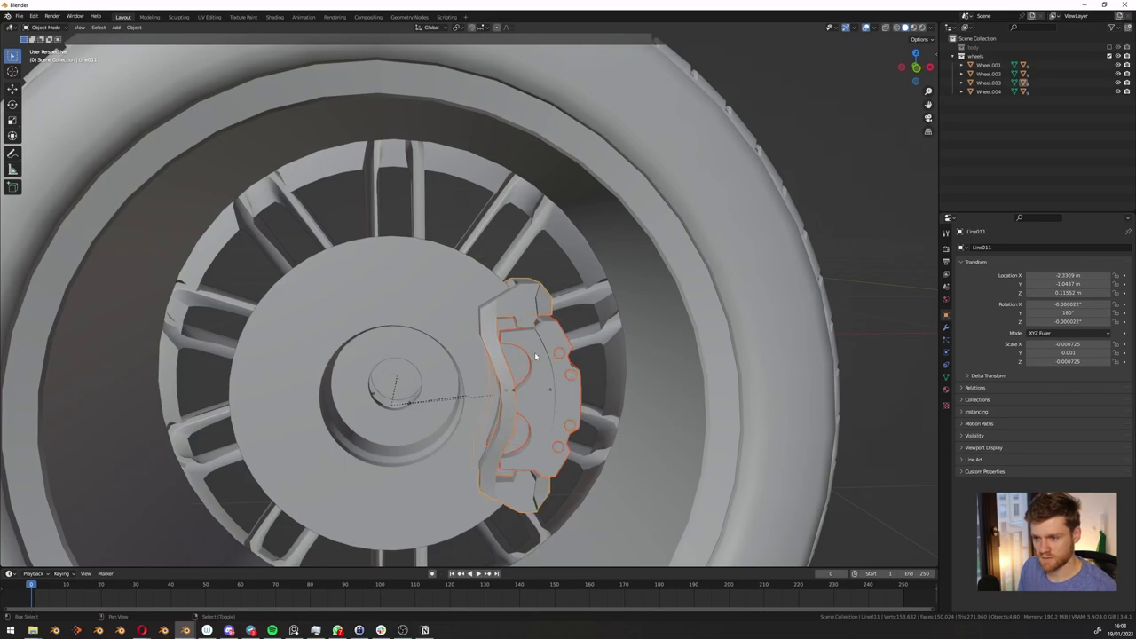
pyautogui.scroll(-3, 535, 368)
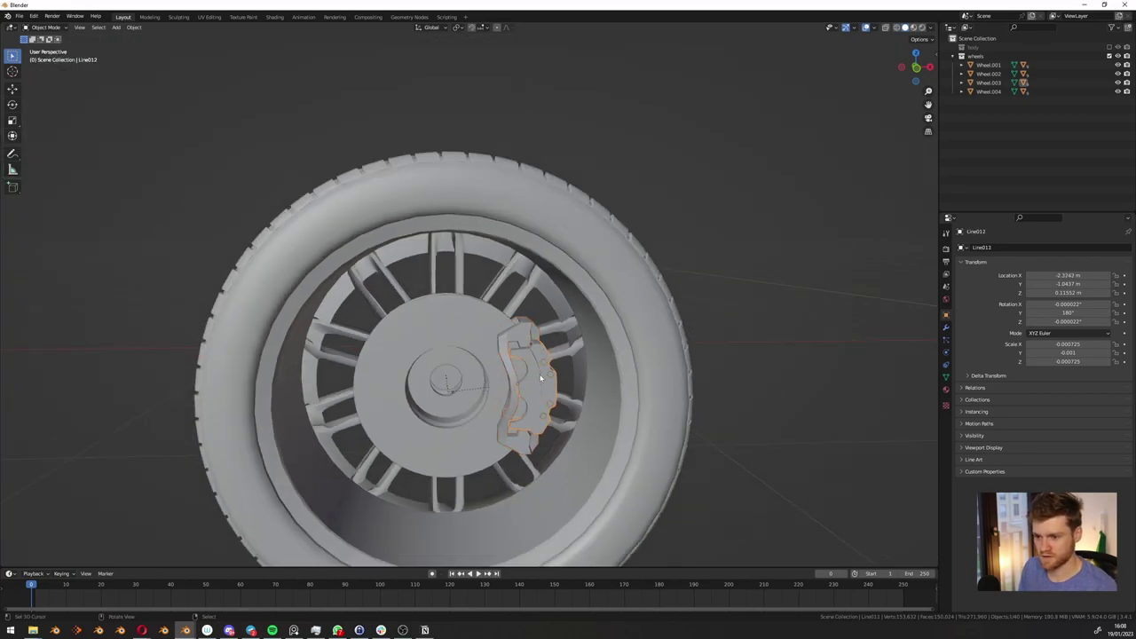
pyautogui.press('g')
pyautogui.rightClick(432, 497)
pyautogui.scroll(-6, 428, 382)
# Parent the front-right brake caliper parts to the caliper object Line010
pyautogui.keyDown('shift'); pyautogui.moveTo(428, 382); pyautogui.dragTo(892, 382, button='middle'); pyautogui.keyUp('shift')
pyautogui.scroll(4, 266, 399)
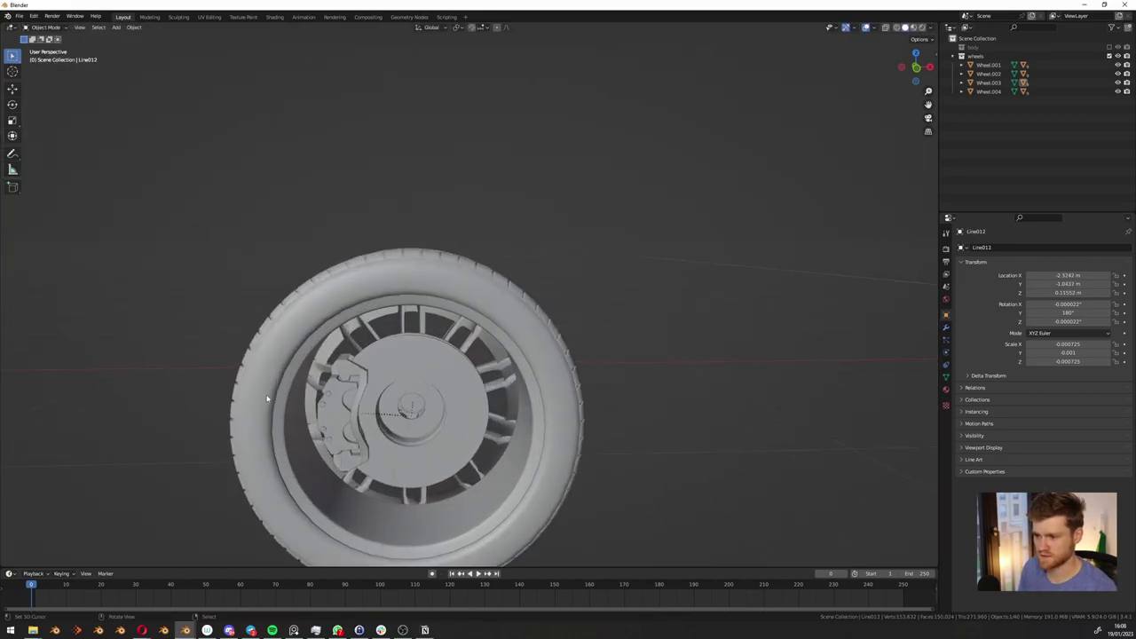
pyautogui.scroll(4, 392, 343)
pyautogui.click(361, 392)
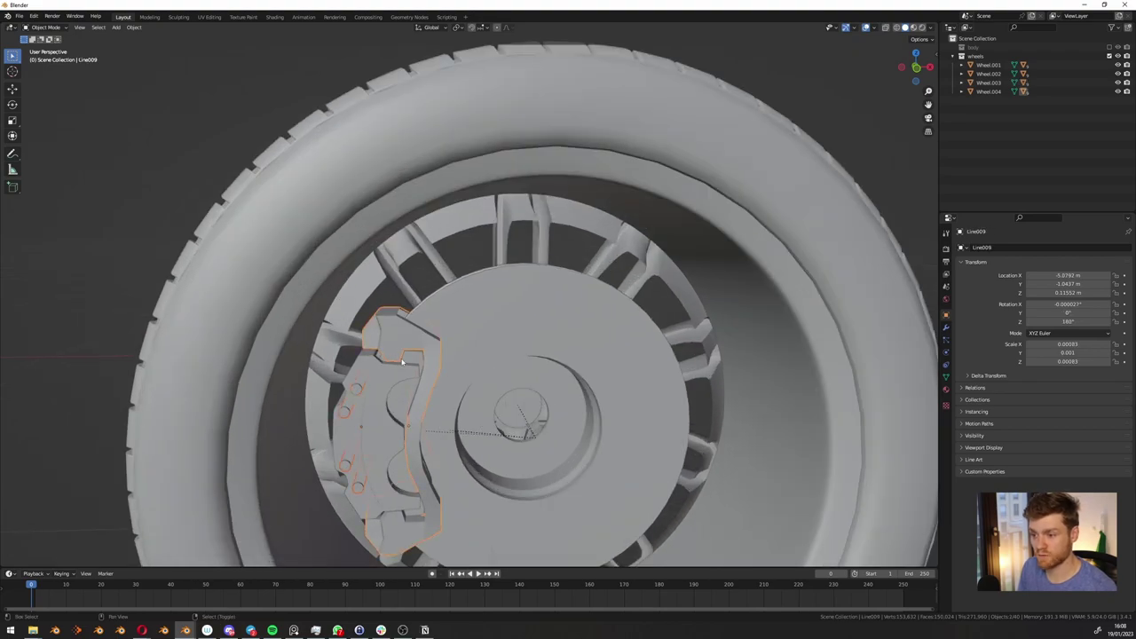
pyautogui.hotkey('ctrl', 'p')
pyautogui.click(390, 378)
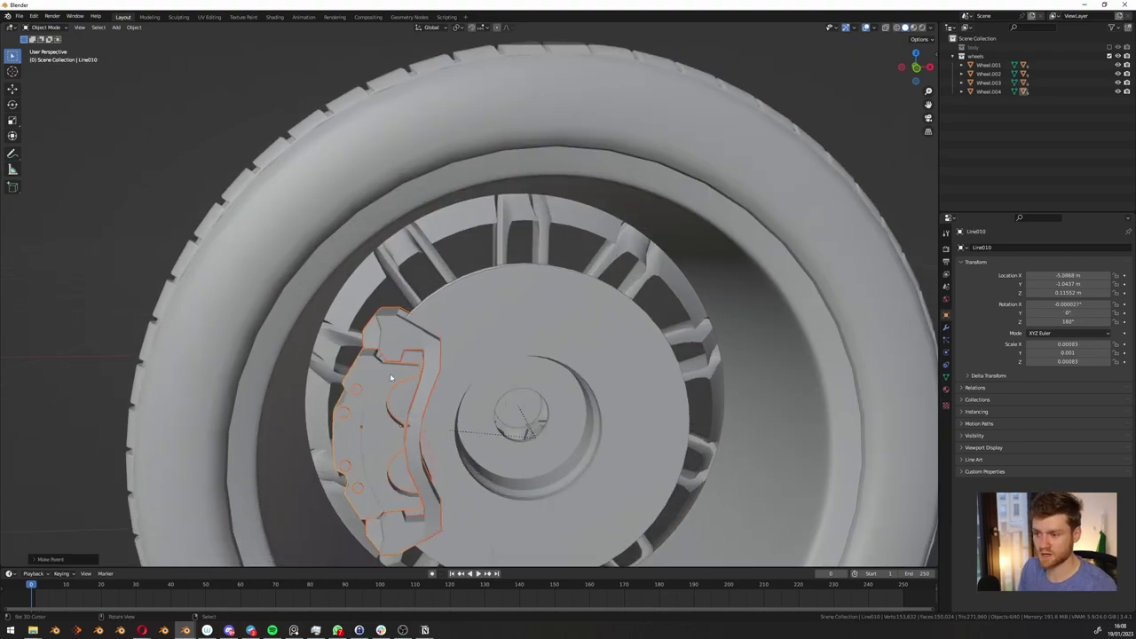
# Parent the front-left brake caliper parts to Line001 and check the link with cancelled test moves
pyautogui.scroll(-9, 464, 372)
pyautogui.moveTo(464, 372); pyautogui.dragTo(346, 404, button='middle')
pyautogui.scroll(6, 334, 335)
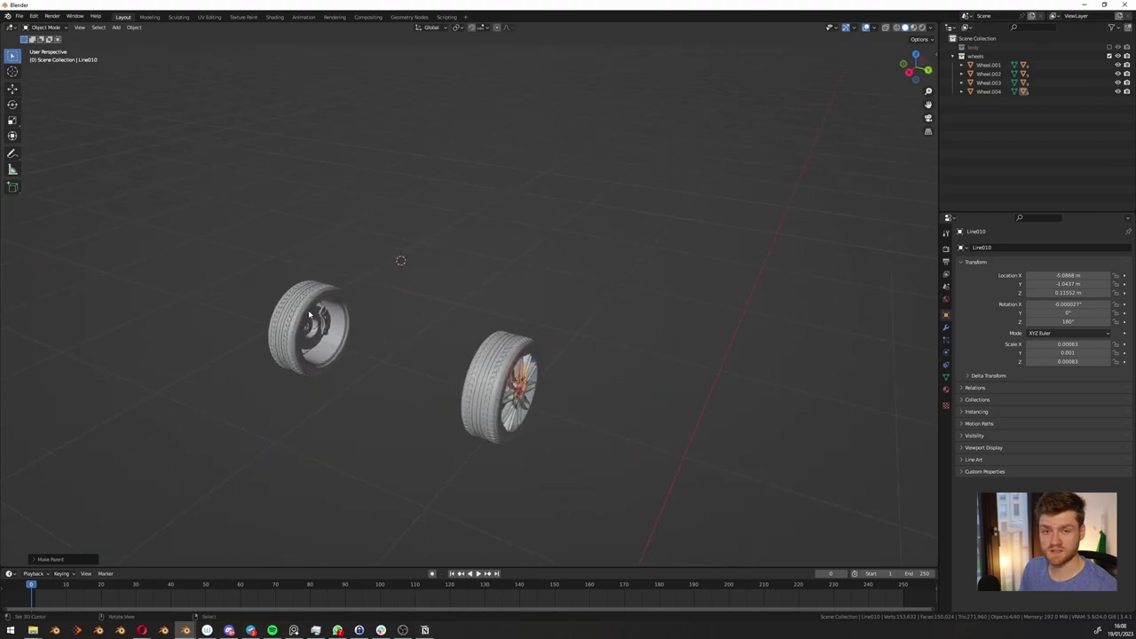
pyautogui.scroll(3, 336, 335)
pyautogui.moveTo(335, 335); pyautogui.dragTo(315, 311, button='middle')
pyautogui.scroll(3, 316, 312)
pyautogui.rightClick(393, 298)
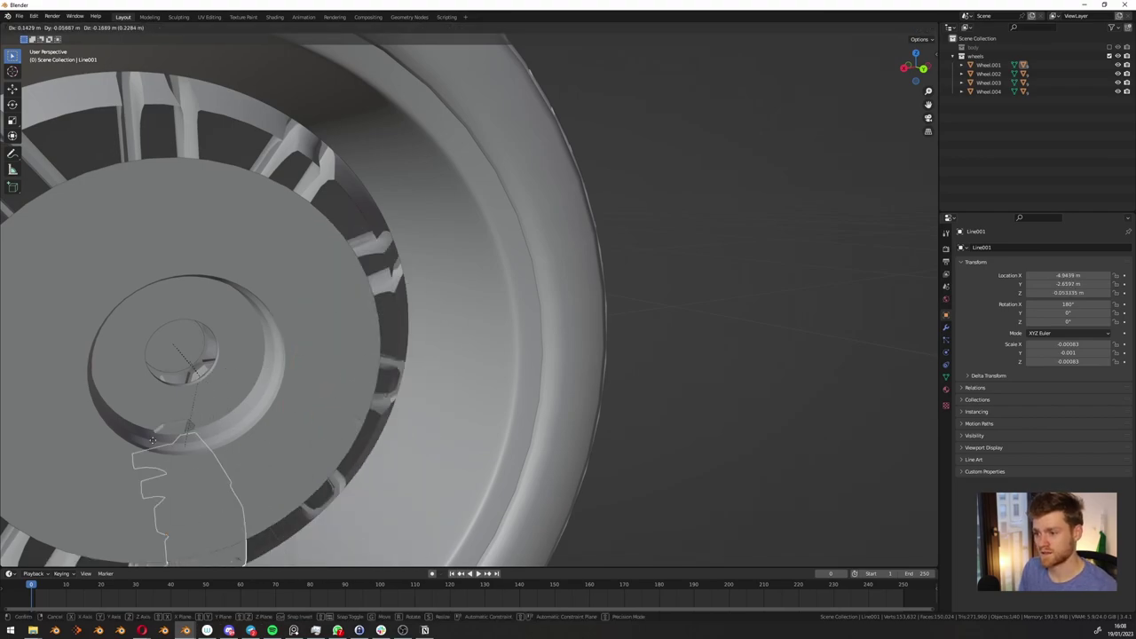
pyautogui.scroll(-8, 308, 322)
pyautogui.scroll(-4, 308, 321)
pyautogui.moveTo(309, 321); pyautogui.dragTo(492, 285, button='middle')
pyautogui.rightClick(492, 285)
pyautogui.rightClick(492, 285)
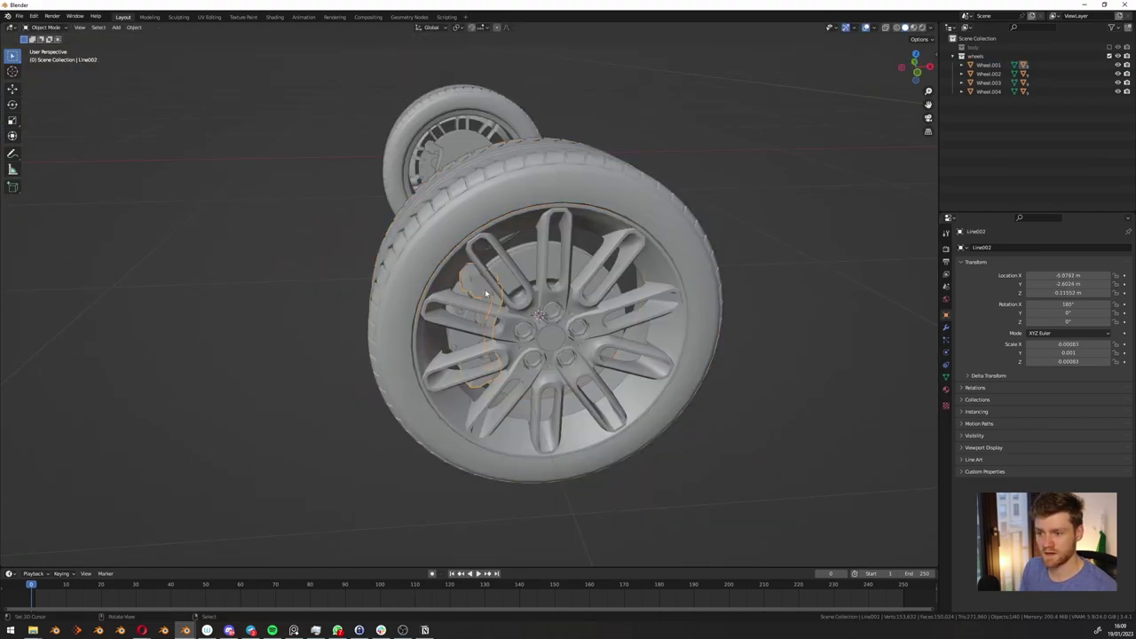
pyautogui.scroll(-6, 494, 286)
pyautogui.scroll(-2, 533, 296)
# Include the body collection in the view layer again and clear the selection
pyautogui.hotkey('alt', 'h')
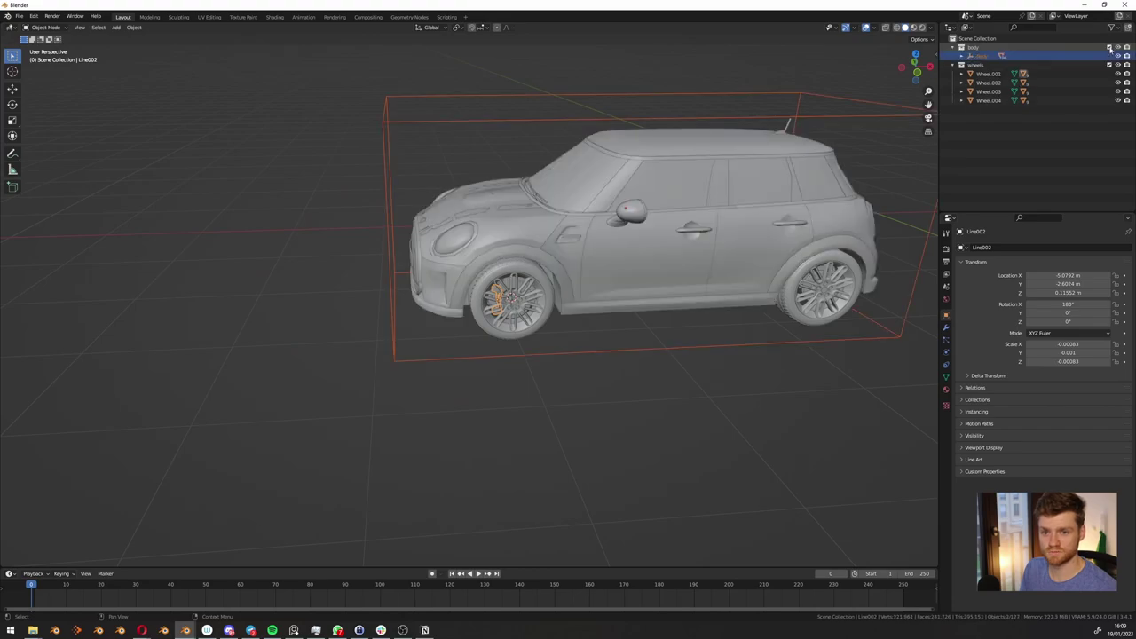
pyautogui.hotkey('alt', 'a')
pyautogui.scroll(3, 535, 269)
pyautogui.rightClick(535, 270)
pyautogui.scroll(-2, 535, 269)
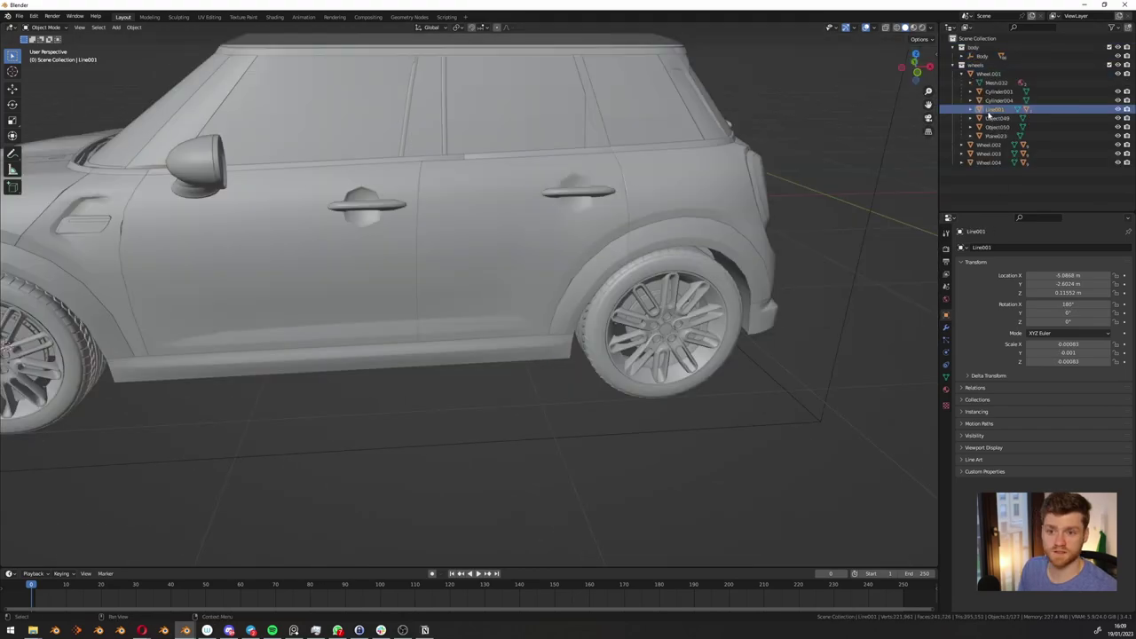
# Batch rename the four brake caliper parent objects Line001, Line014, Line012 and Line010, replacing Line with Brake
pyautogui.keyDown('shift'); pyautogui.moveTo(612, 277); pyautogui.dragTo(701, 271, button='middle'); pyautogui.keyUp('shift')
pyautogui.click(970, 144)
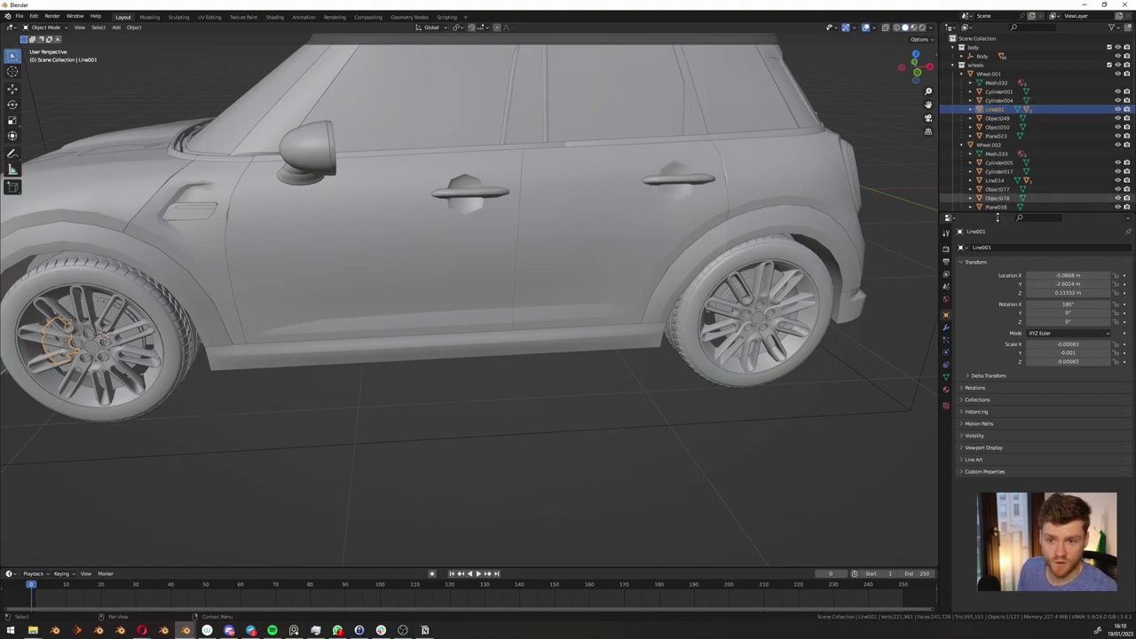
pyautogui.click(995, 180)
pyautogui.scroll(-5, 1006, 156)
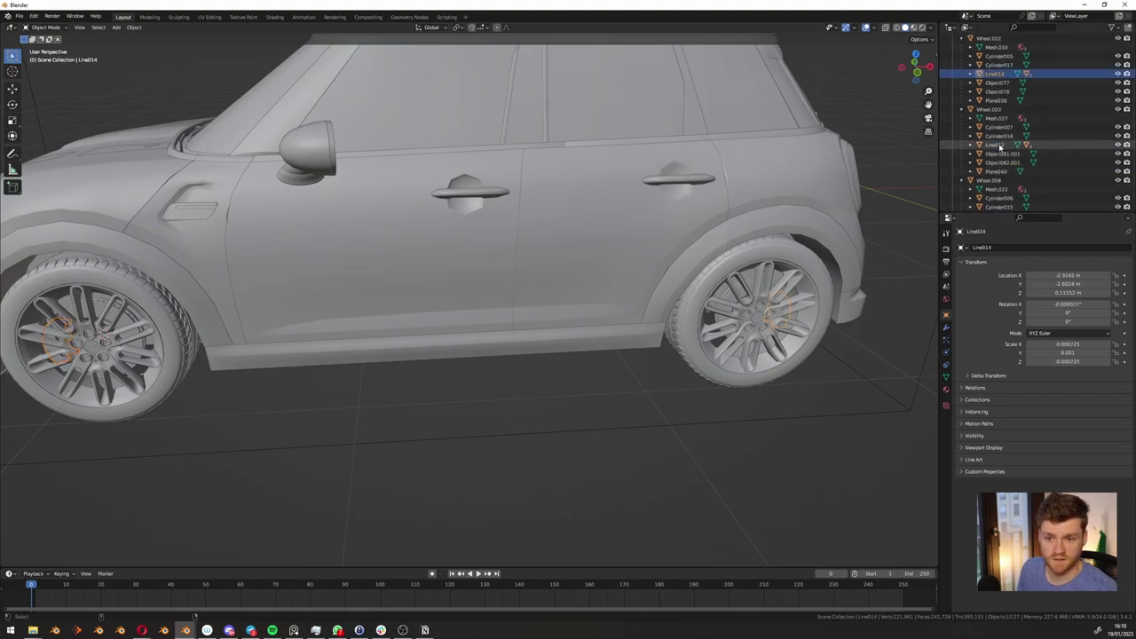
pyautogui.keyDown('ctrl'); pyautogui.click(998, 146); pyautogui.keyUp('ctrl')
pyautogui.scroll(-3, 1004, 153)
pyautogui.keyDown('ctrl'); pyautogui.click(1000, 177); pyautogui.keyUp('ctrl')
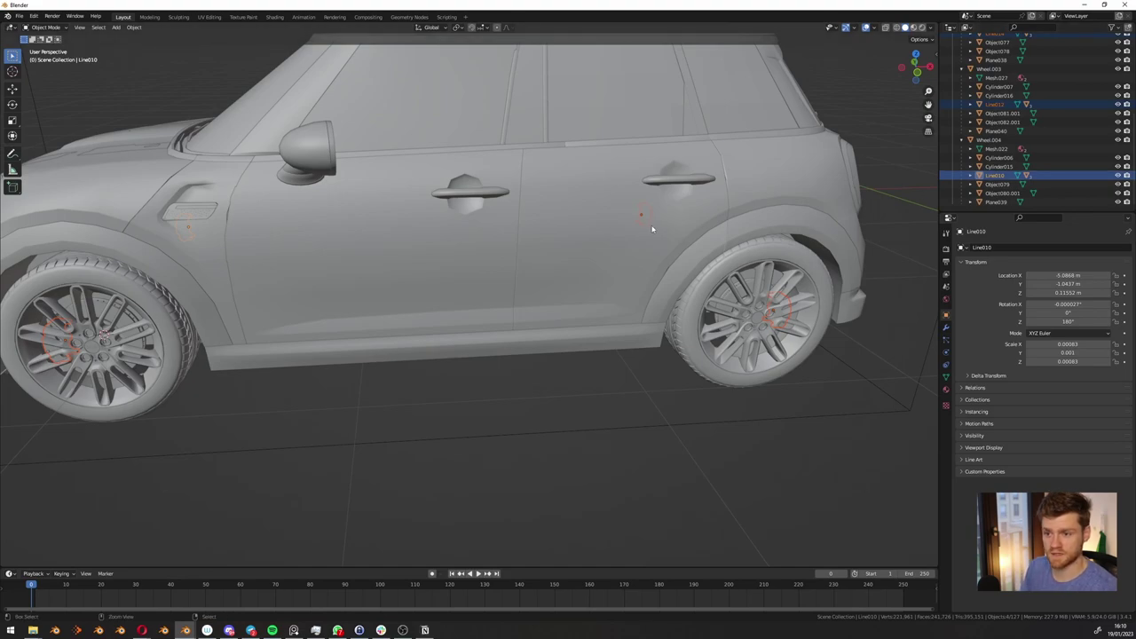
pyautogui.hotkey('ctrl', 'F2')
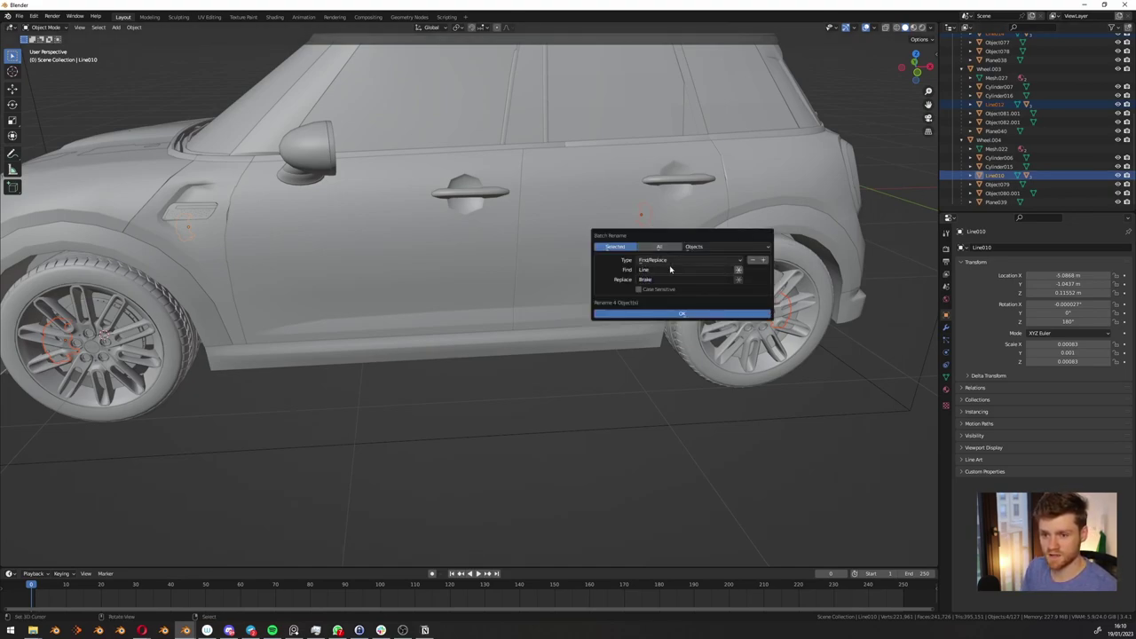
pyautogui.press('Return')
pyautogui.scroll(8, 1019, 89)
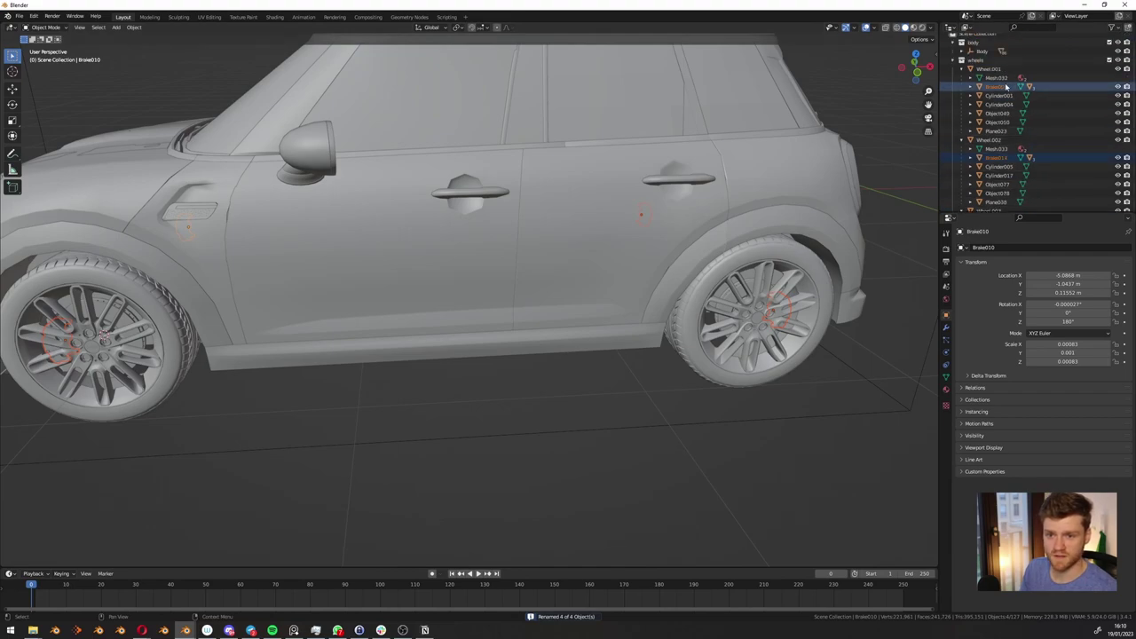
# Identify Wheel.001's position on the car and rename it to Wheel_FL
pyautogui.click(1007, 87)
pyautogui.click(997, 70)
pyautogui.scroll(-2, 338, 272)
pyautogui.keyDown('shift'); pyautogui.moveTo(312, 279); pyautogui.dragTo(578, 312, button='middle'); pyautogui.keyUp('shift')
pyautogui.scroll(2, 484, 324)
pyautogui.moveTo(470, 320); pyautogui.dragTo(338, 347, button='middle')
pyautogui.scroll(-5, 481, 326)
pyautogui.moveTo(480, 326); pyautogui.dragTo(516, 238, button='middle')
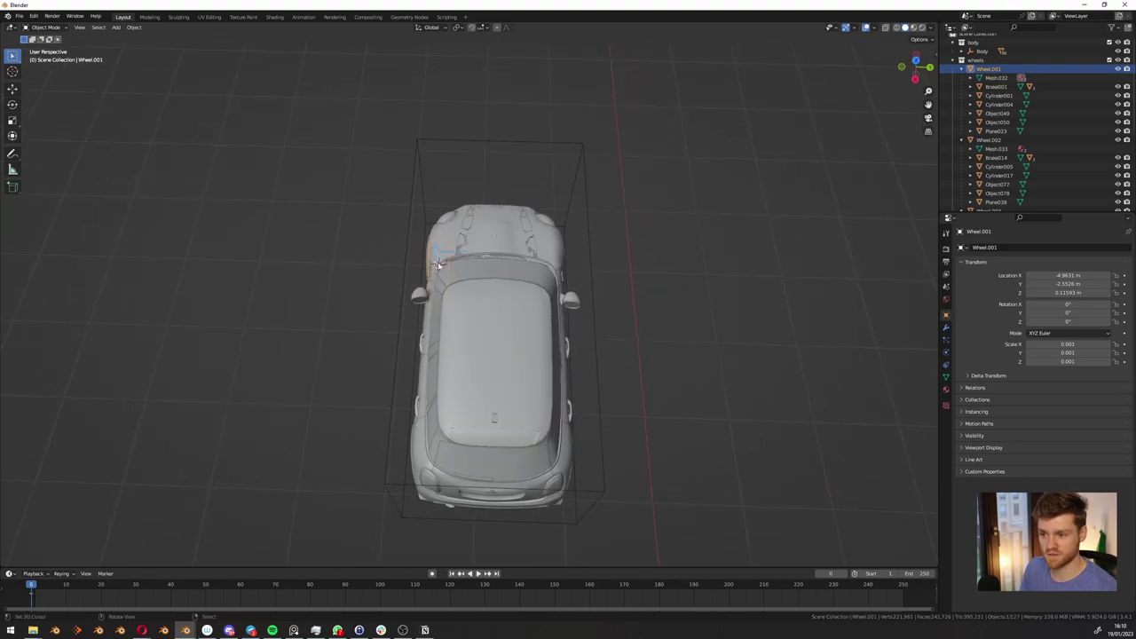
pyautogui.doubleClick(989, 68)
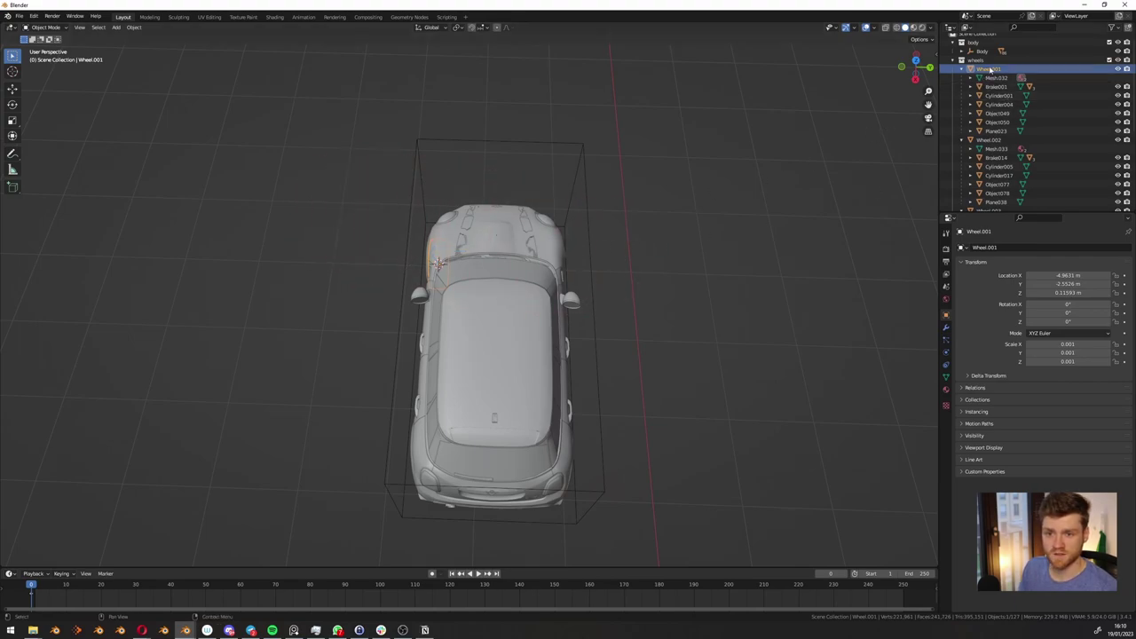
pyautogui.scroll(1, 989, 73)
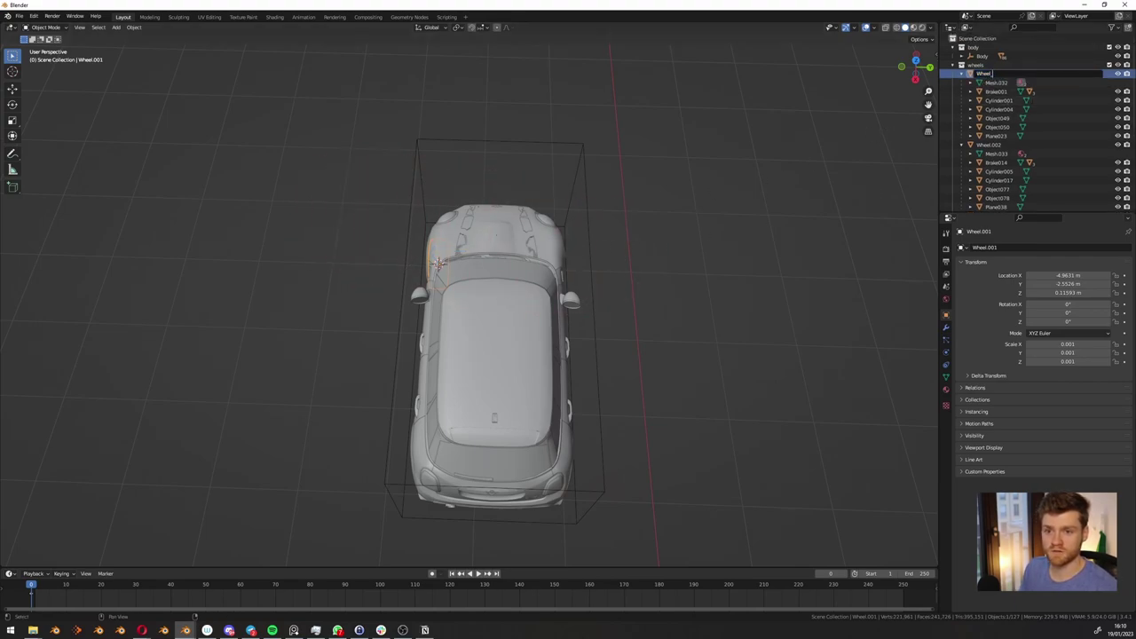
pyautogui.write('Wheel_FL')
pyautogui.press('Return')
# Rename the rear-left tire Wheel.002 to Wheel_RL and the front-right tire Wheel.004 to Wheel_FR
pyautogui.click(993, 75)
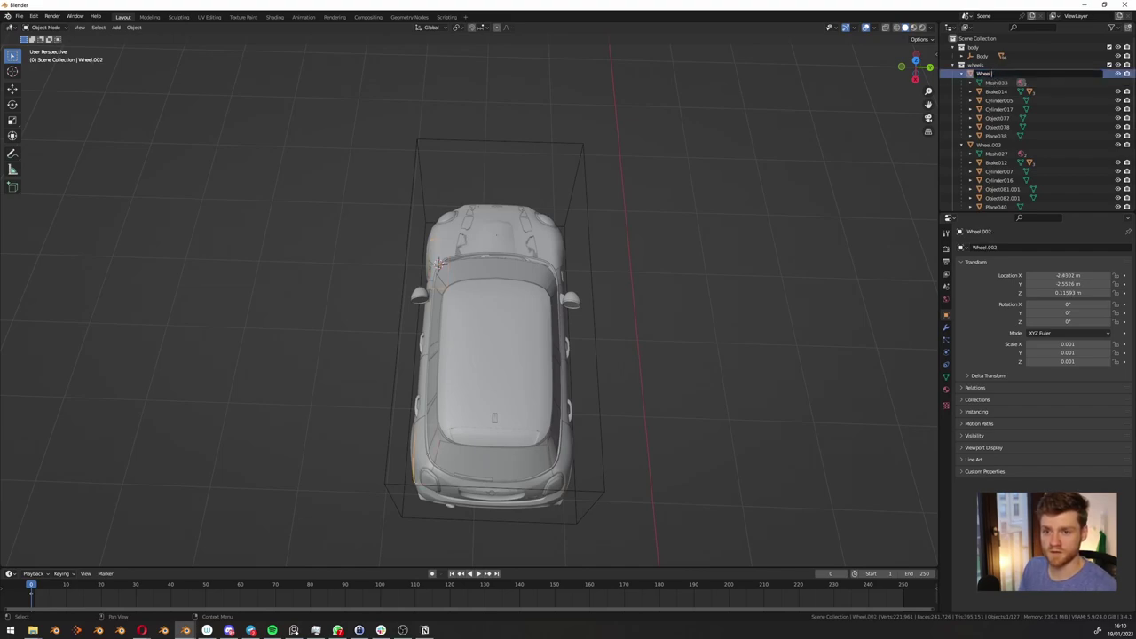
pyautogui.write('Wheel_RL')
pyautogui.press('Return')
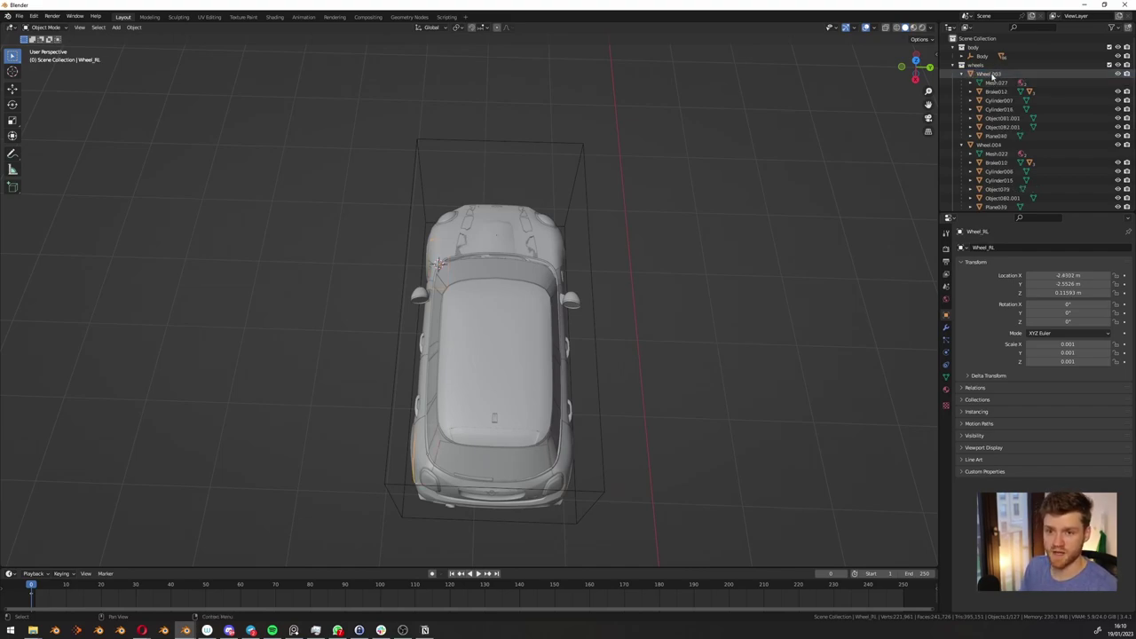
pyautogui.doubleClick(990, 146)
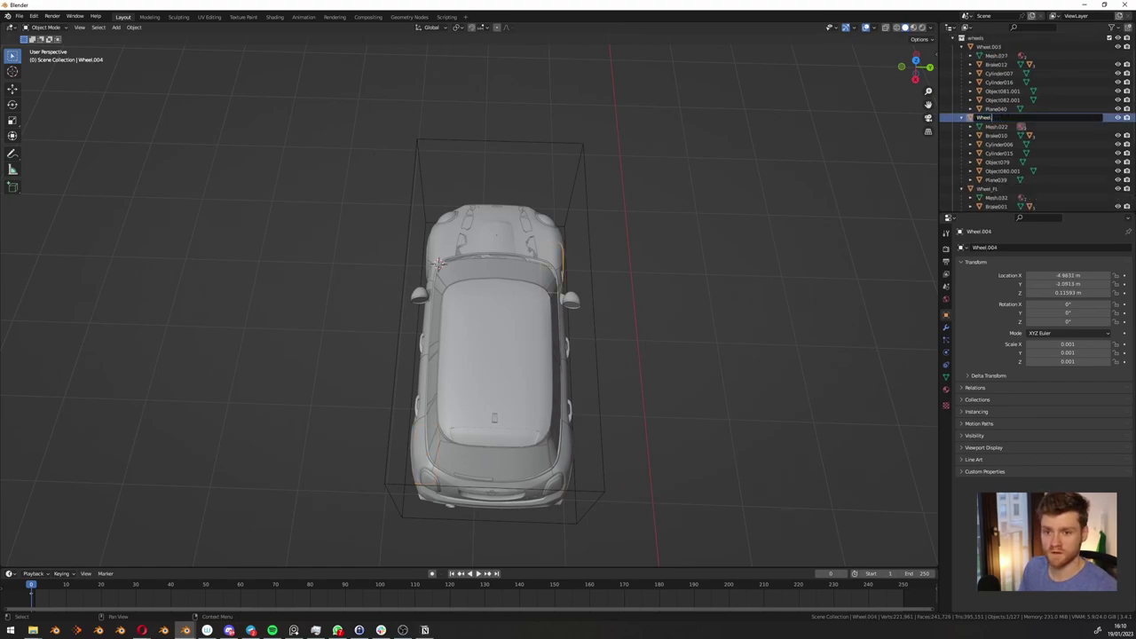
pyautogui.press('Return')
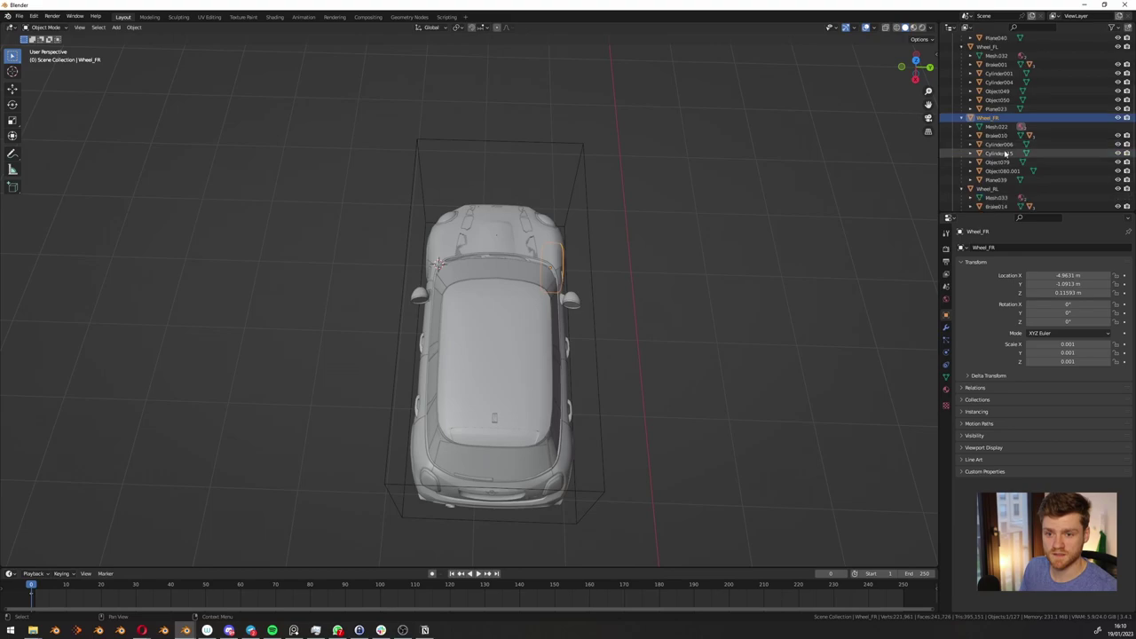
# Rename the rear-right tire to Wheel_RR
pyautogui.scroll(2, 1006, 168)
pyautogui.click(990, 73)
pyautogui.doubleClick(990, 73)
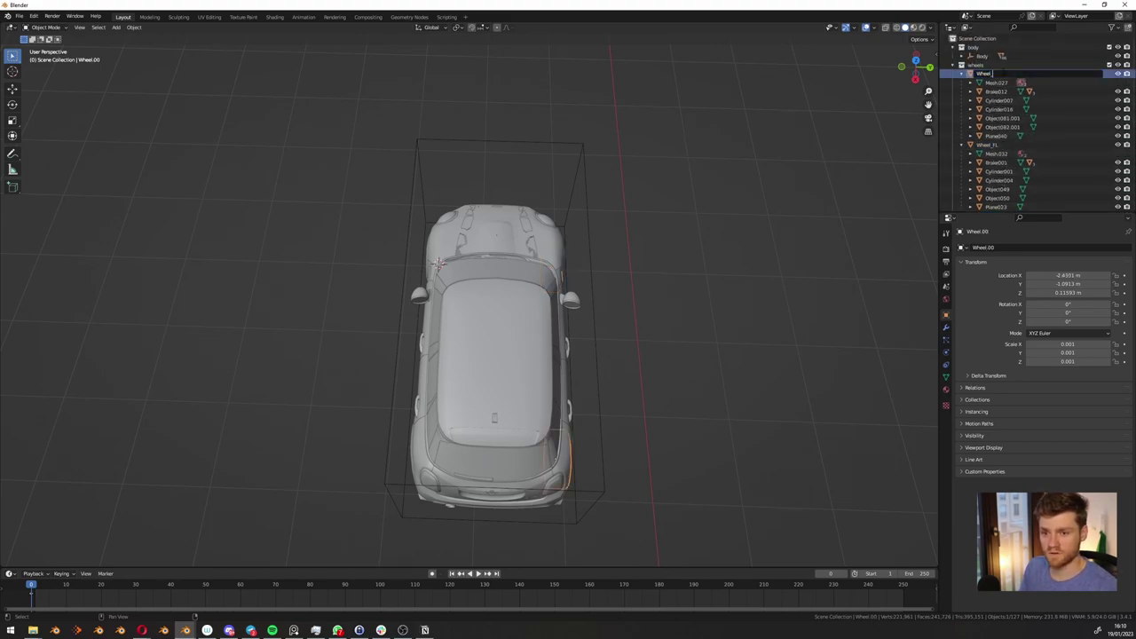
pyautogui.write('Wheel_RR')
pyautogui.press('Return')
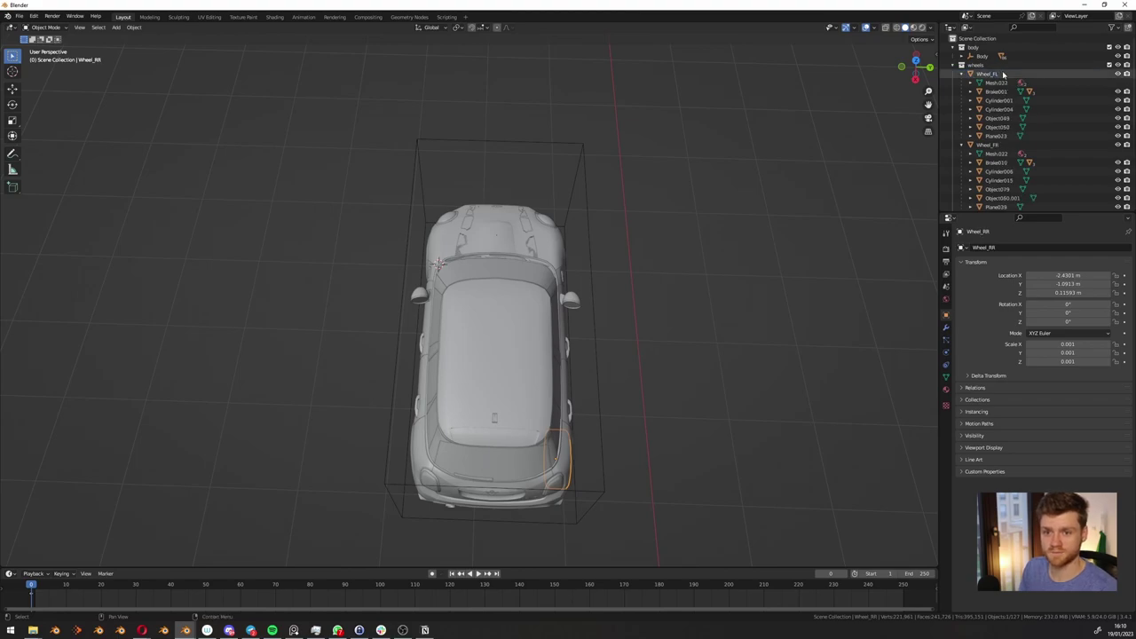
# Rename the brake object under each wheel by its position as Brake_FL, Brake_FR, Brake_RL and Brake_RR
pyautogui.click(996, 91)
pyautogui.doubleClick(996, 91)
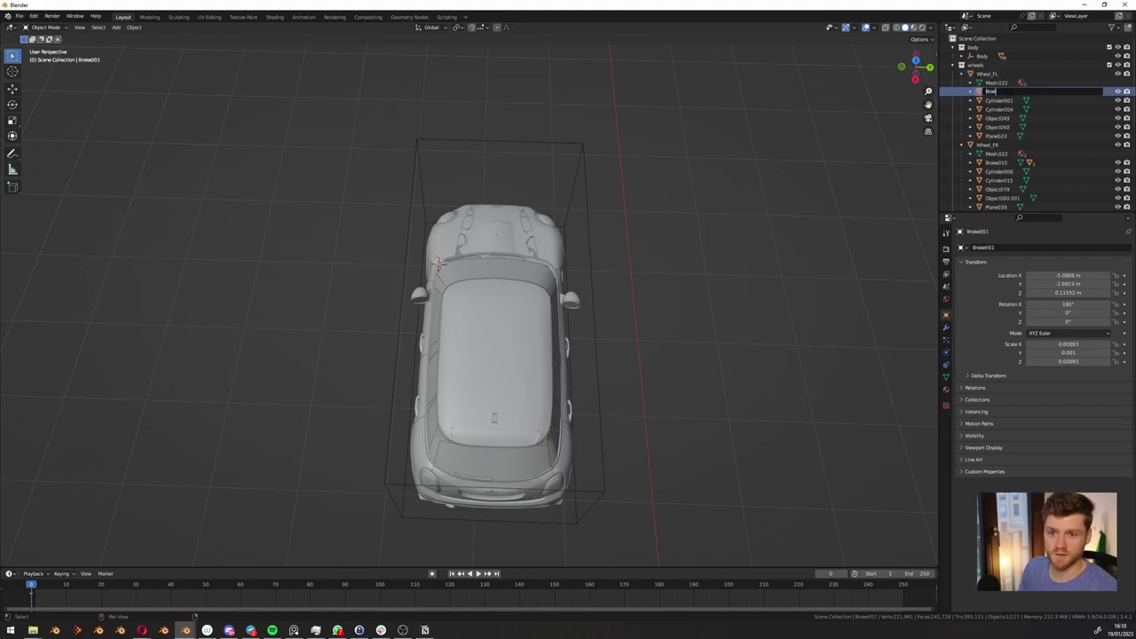
pyautogui.write('Brake_FL')
pyautogui.press('Return')
pyautogui.scroll(-2, 996, 133)
pyautogui.doubleClick(997, 118)
pyautogui.scroll(-3, 1013, 118)
pyautogui.doubleClick(1009, 118)
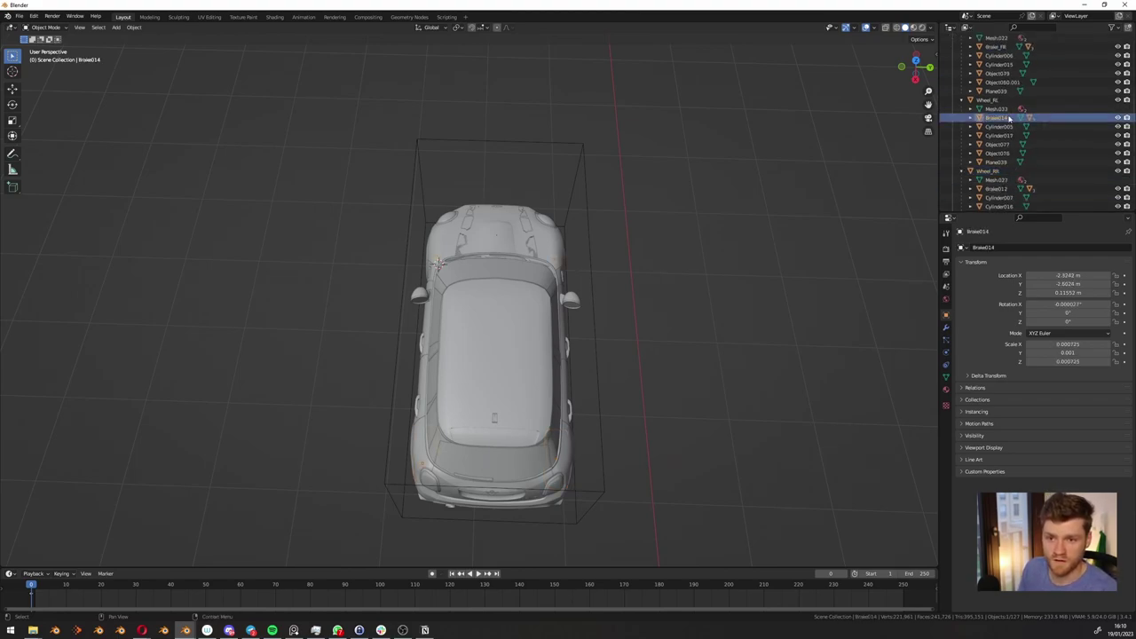
pyautogui.write('Brake_RL')
pyautogui.press('Return')
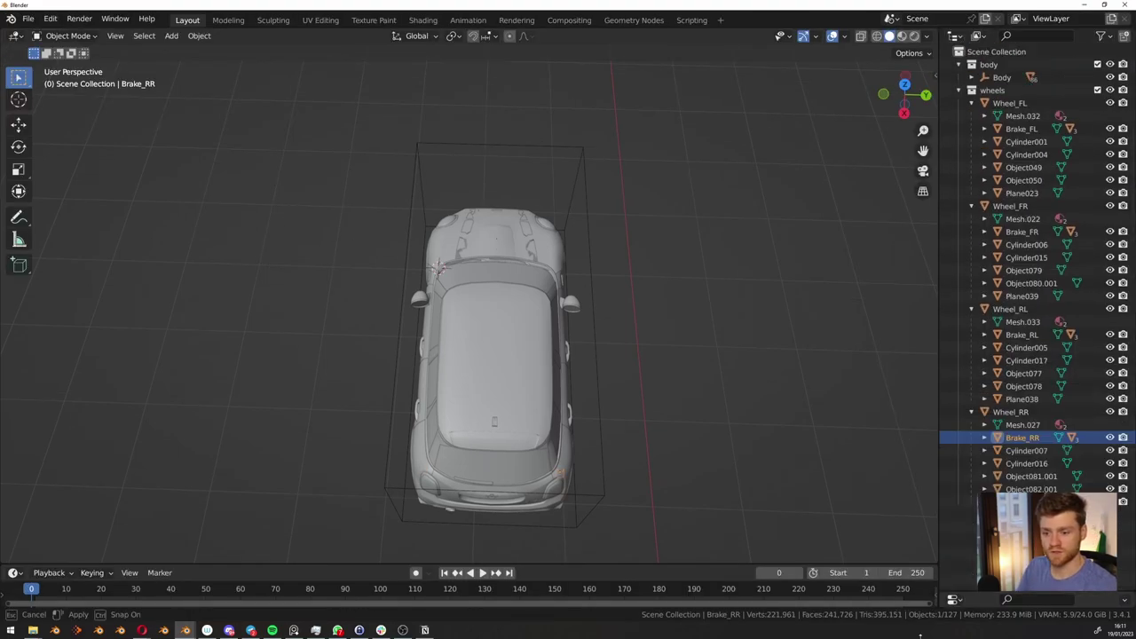
# Select all parts of the Mini, rotate them about Z and move them freely across the ground plane
pyautogui.moveTo(922, 351); pyautogui.dragTo(838, 355)
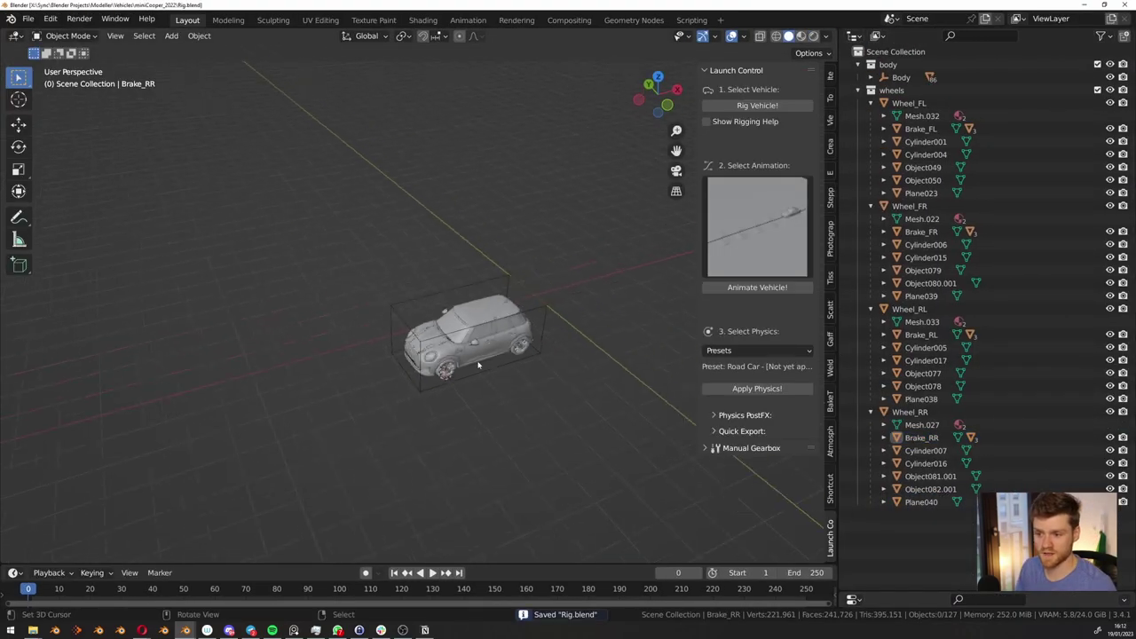
pyautogui.click(469, 337)
pyautogui.press('a')
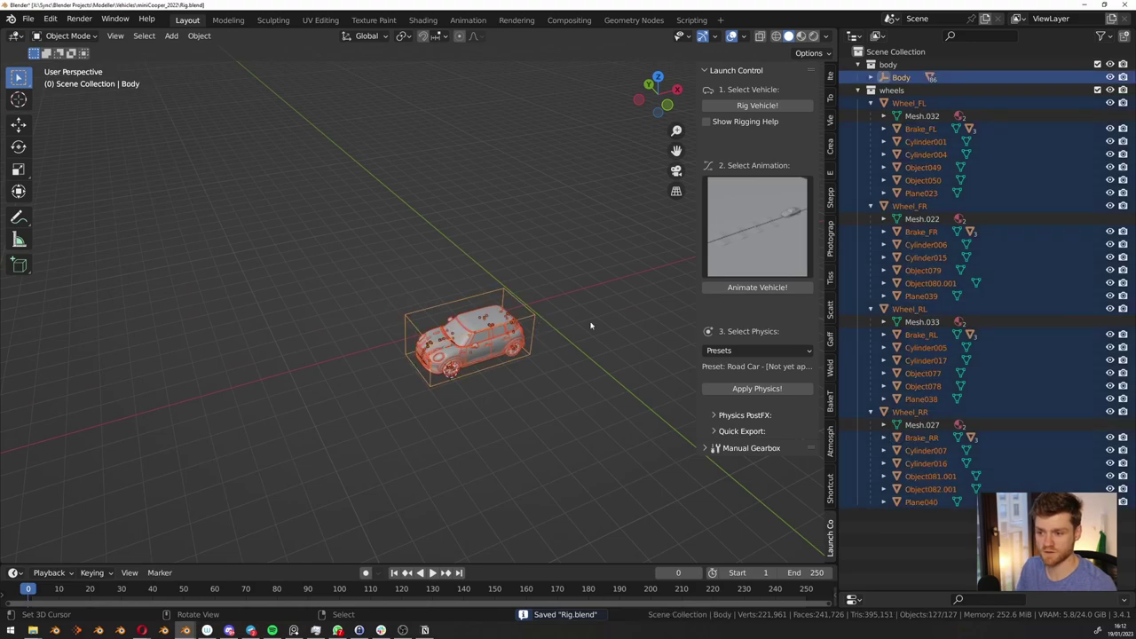
pyautogui.press('r')
pyautogui.press('z')
pyautogui.click(568, 413)
pyautogui.press('g')
pyautogui.hotkey('shift', 'z')
pyautogui.click(520, 478)
pyautogui.press('r')
pyautogui.press('z')
pyautogui.click(500, 287)
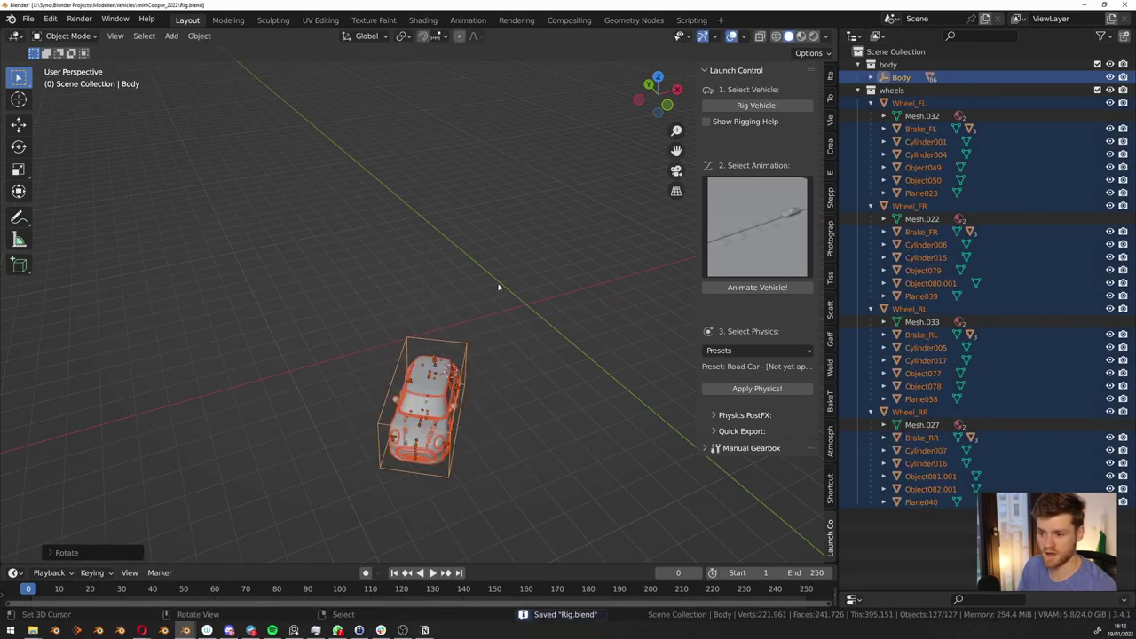
# Rig the Mini with Launch Control and play the timeline to check the rigged car
pyautogui.hotkey('alt', 'a')
pyautogui.moveTo(498, 416); pyautogui.dragTo(742, 138, button='middle')
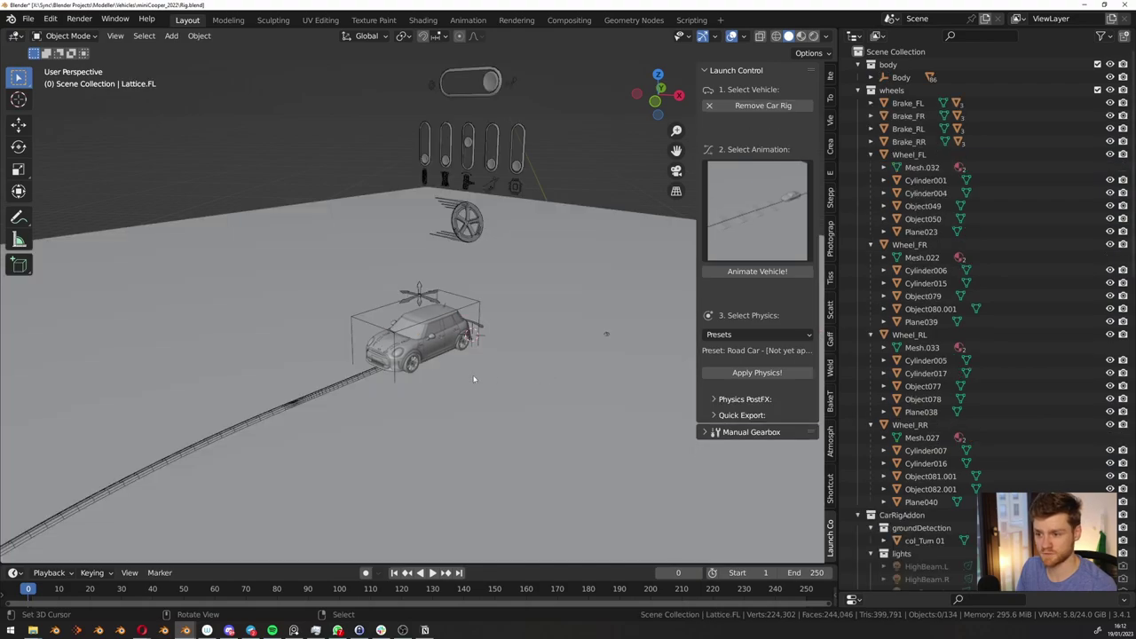
pyautogui.scroll(-2, 380, 370)
pyautogui.moveTo(474, 379); pyautogui.dragTo(393, 348, button='middle')
pyautogui.scroll(-3, 470, 279)
pyautogui.press('space')
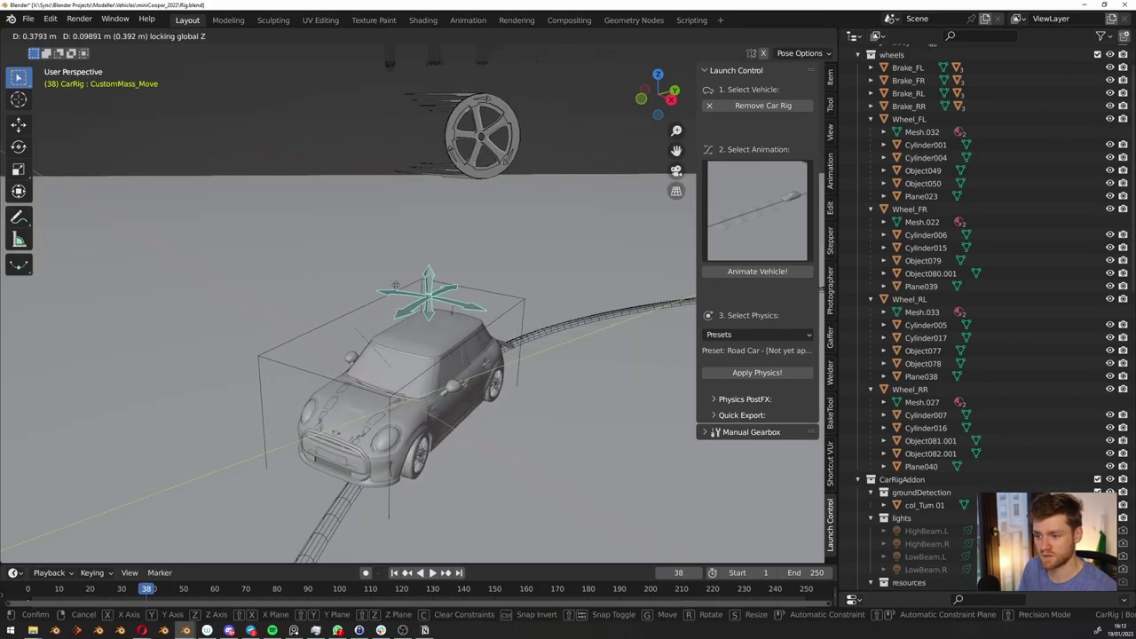
# Try moving the rig's CustomMass_Move control above the car, then return to Object Mode with nothing selected
pyautogui.press('Escape')
pyautogui.hotkey('ctrl', 'Tab')
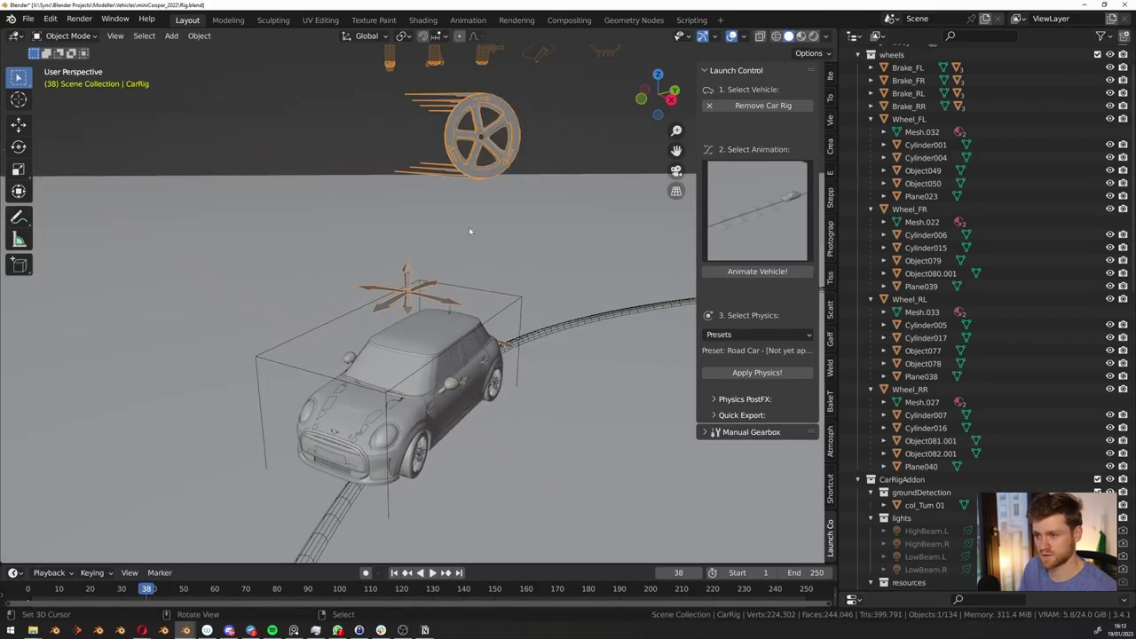
pyautogui.hotkey('alt', 'a')
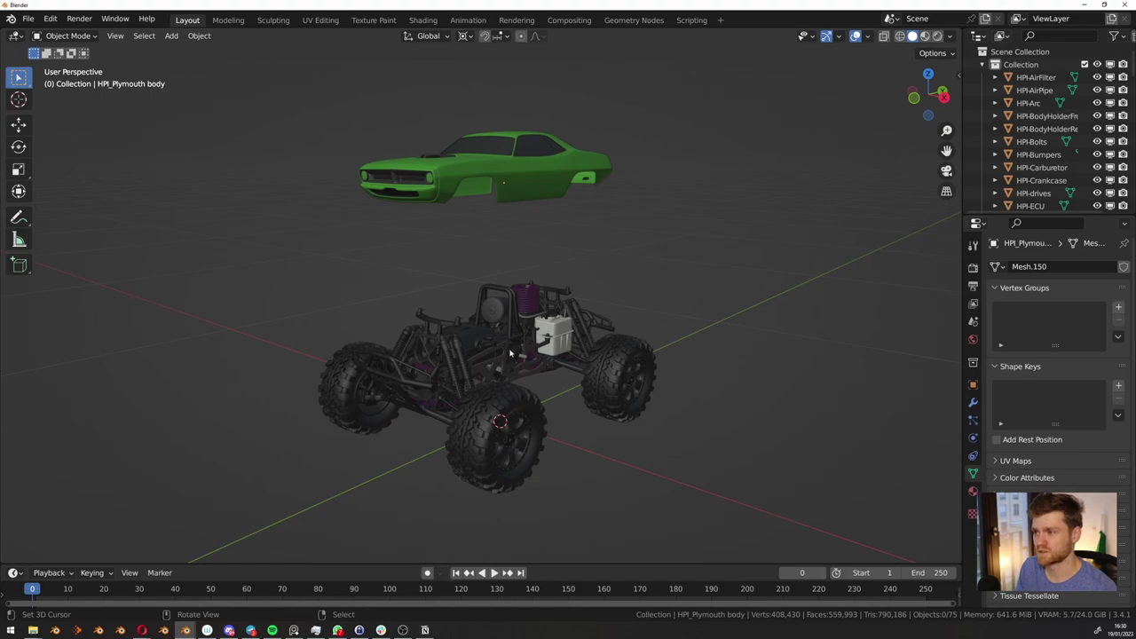
# Lower the green Plymouth body about 0.25 m along Z so it sits on the RC truck chassis
pyautogui.moveTo(510, 353); pyautogui.dragTo(516, 358, button='middle')
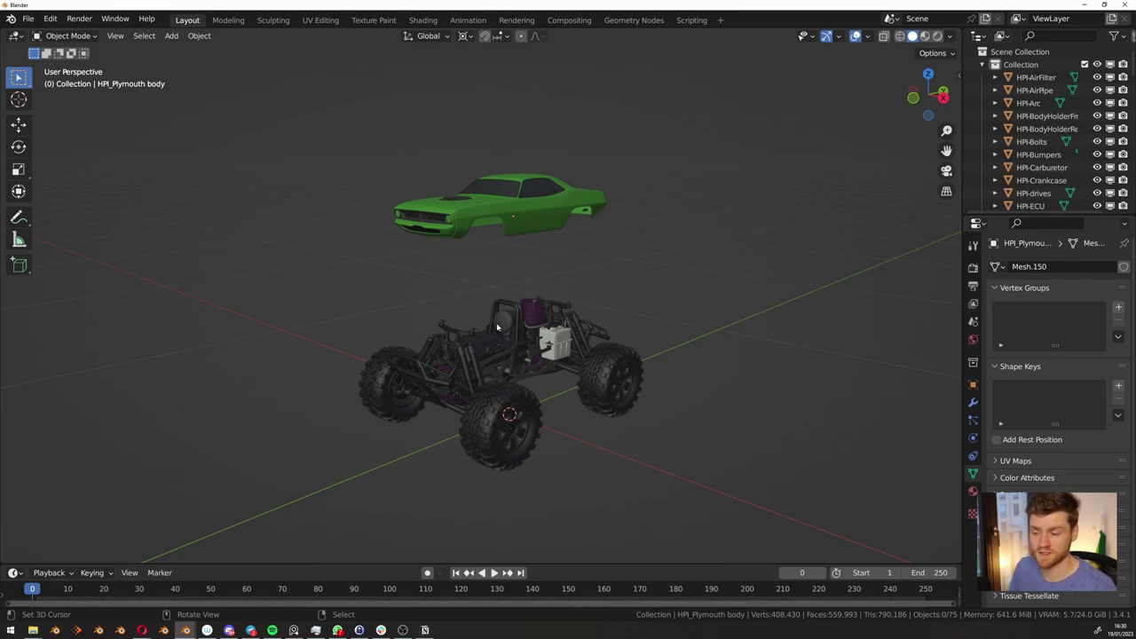
pyautogui.moveTo(497, 328); pyautogui.dragTo(494, 325, button='middle')
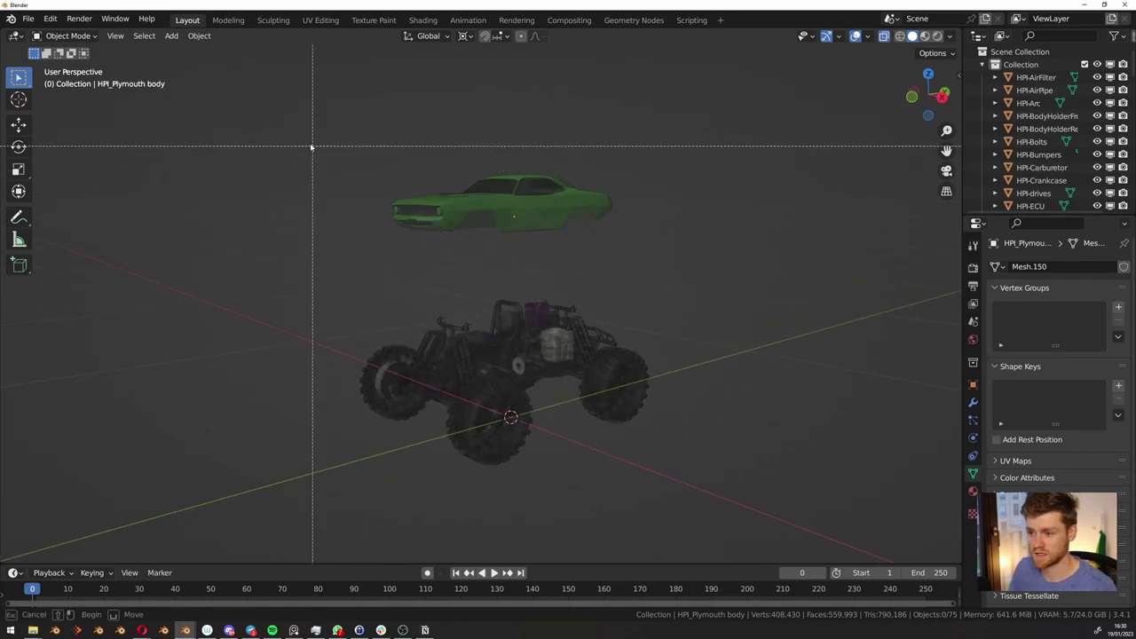
pyautogui.moveTo(311, 145); pyautogui.dragTo(751, 234)
pyautogui.click(520, 221)
pyautogui.press('g')
pyautogui.press('z')
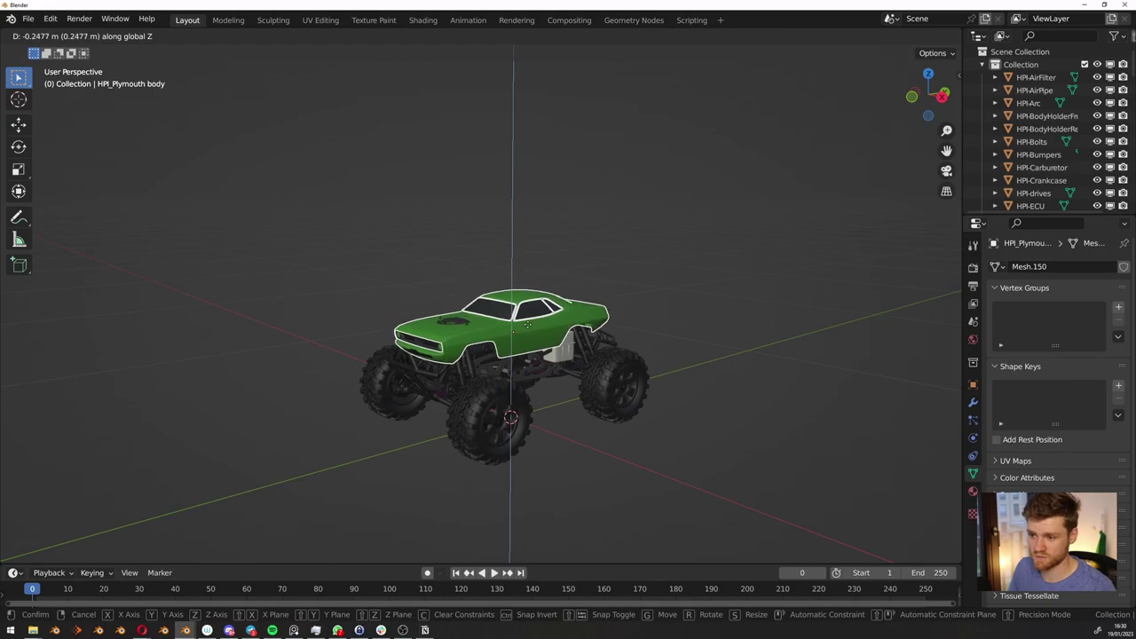
pyautogui.click(515, 322)
pyautogui.scroll(4, 450, 333)
pyautogui.press('g')
pyautogui.press('z')
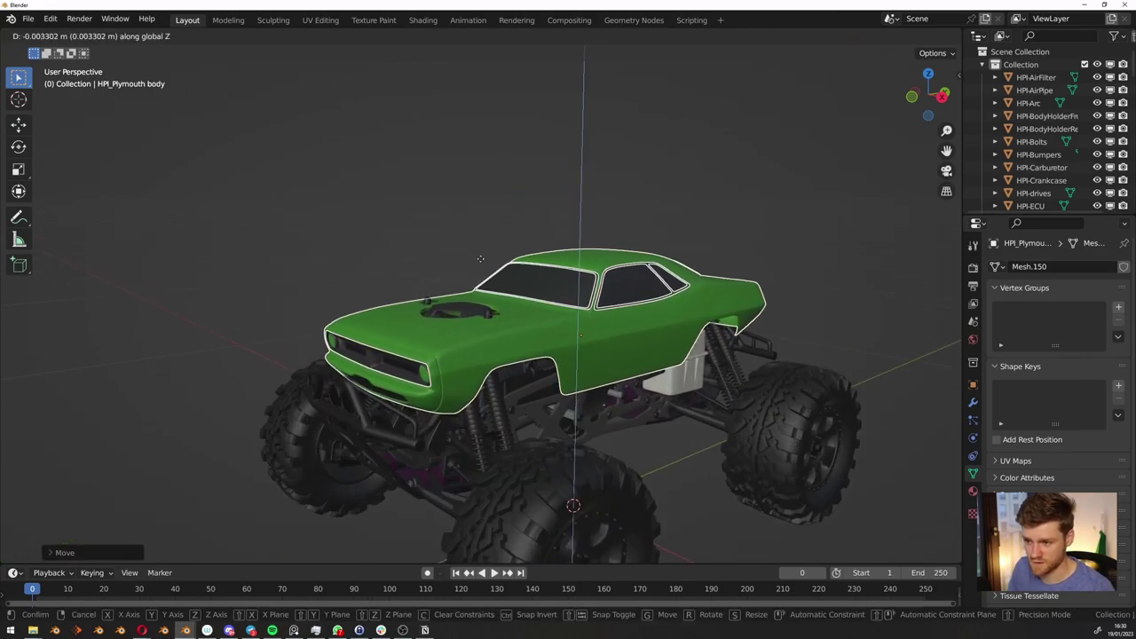
pyautogui.click(472, 281)
# Select the parts of all four wheels in X-ray view and move them to a new collection named wheels
pyautogui.moveTo(471, 280); pyautogui.dragTo(497, 479, button='middle')
pyautogui.hotkey('alt', 'z')
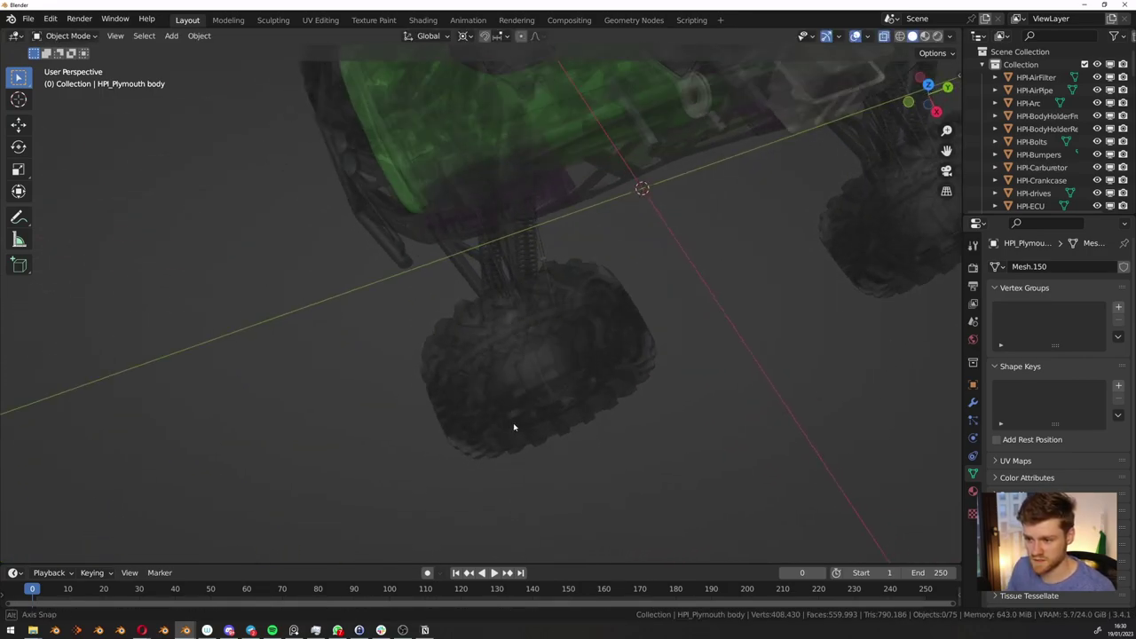
pyautogui.moveTo(515, 426); pyautogui.dragTo(629, 457)
pyautogui.scroll(-2, 746, 337)
pyautogui.keyDown('shift'); pyautogui.moveTo(853, 279); pyautogui.dragTo(943, 370); pyautogui.keyUp('shift')
pyautogui.keyDown('shift'); pyautogui.moveTo(652, 291); pyautogui.dragTo(723, 159, button='middle'); pyautogui.keyUp('shift')
pyautogui.keyDown('shift'); pyautogui.click(506, 307); pyautogui.keyUp('shift')
pyautogui.keyDown('shift'); pyautogui.click(756, 204); pyautogui.keyUp('shift')
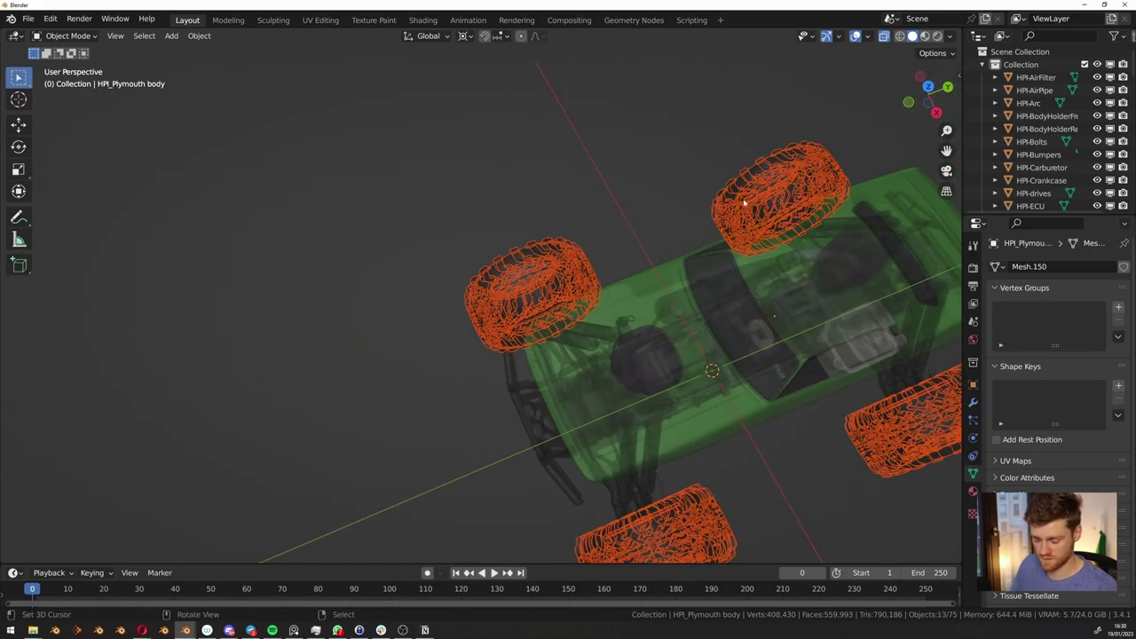
pyautogui.press('m')
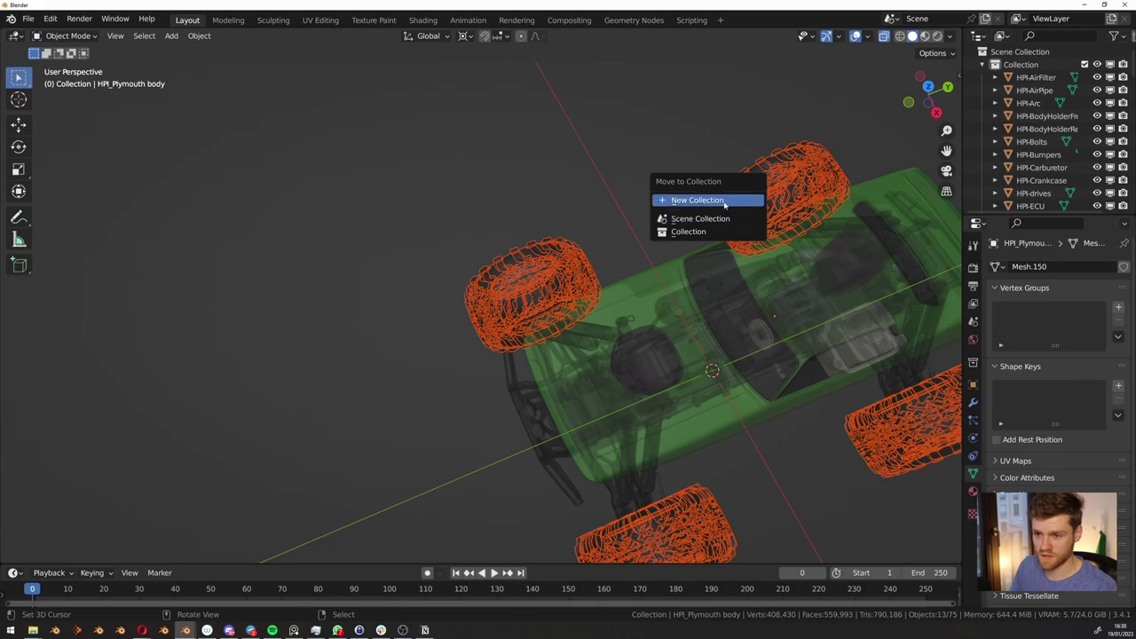
pyautogui.click(744, 203)
pyautogui.press('Return')
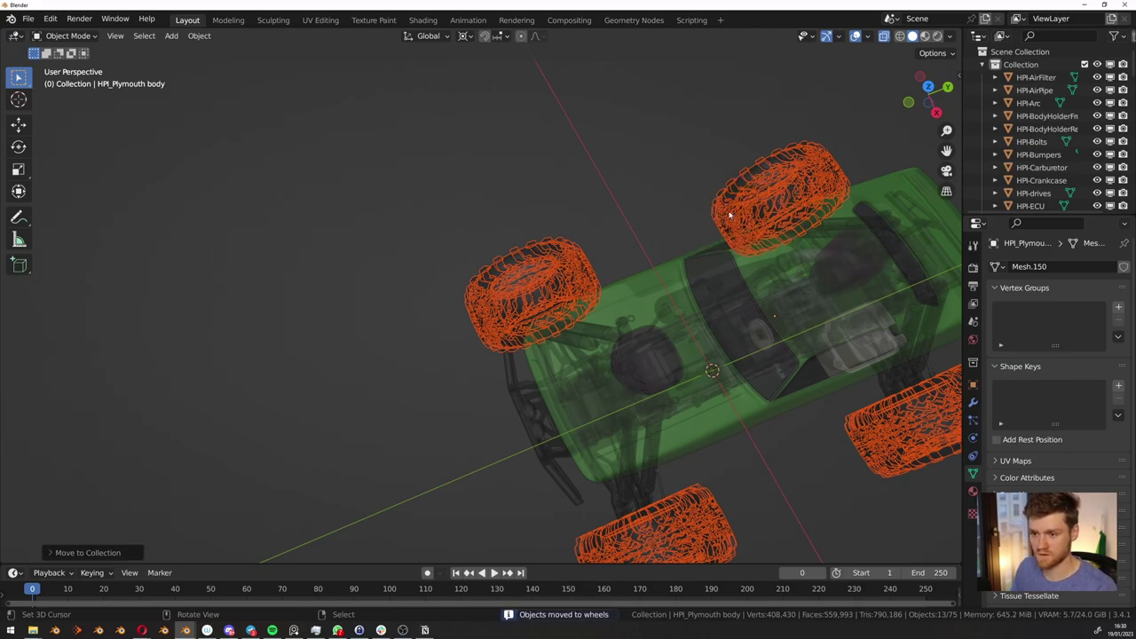
# Exclude the wheels collection and parent all remaining parts to the Plymouth body with Object (Keep Transform)
pyautogui.click(982, 65)
pyautogui.click(1086, 78)
pyautogui.moveTo(715, 368); pyautogui.dragTo(545, 231, button='middle')
pyautogui.hotkey('alt', 'z')
pyautogui.press('a')
pyautogui.keyDown('shift'); pyautogui.click(564, 205); pyautogui.keyUp('shift')
pyautogui.hotkey('ctrl', 'p')
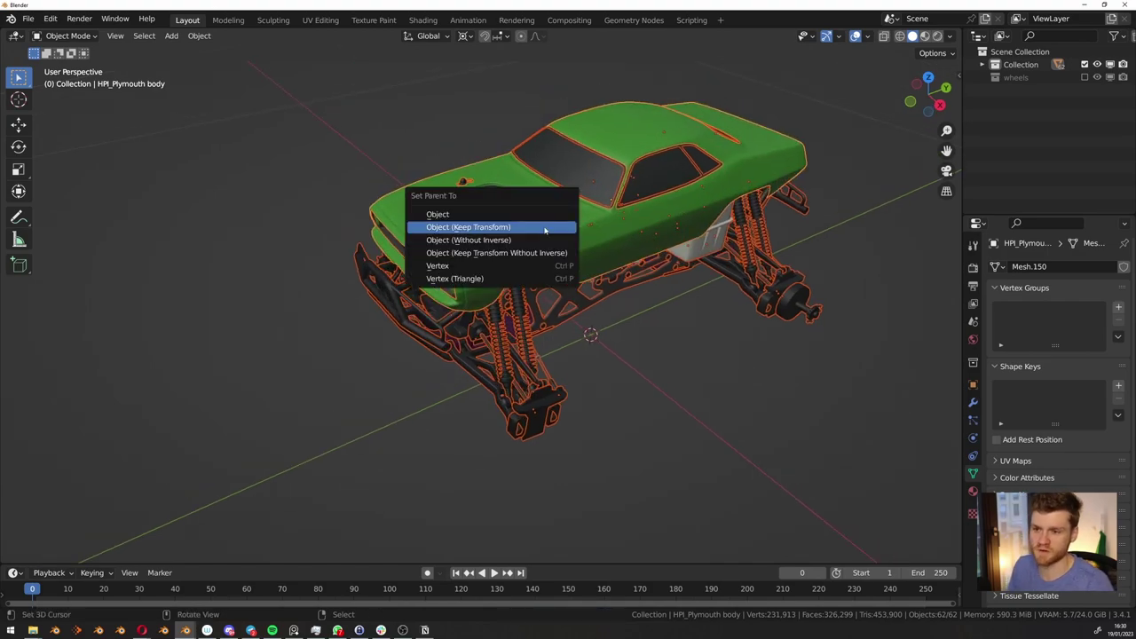
pyautogui.click(545, 230)
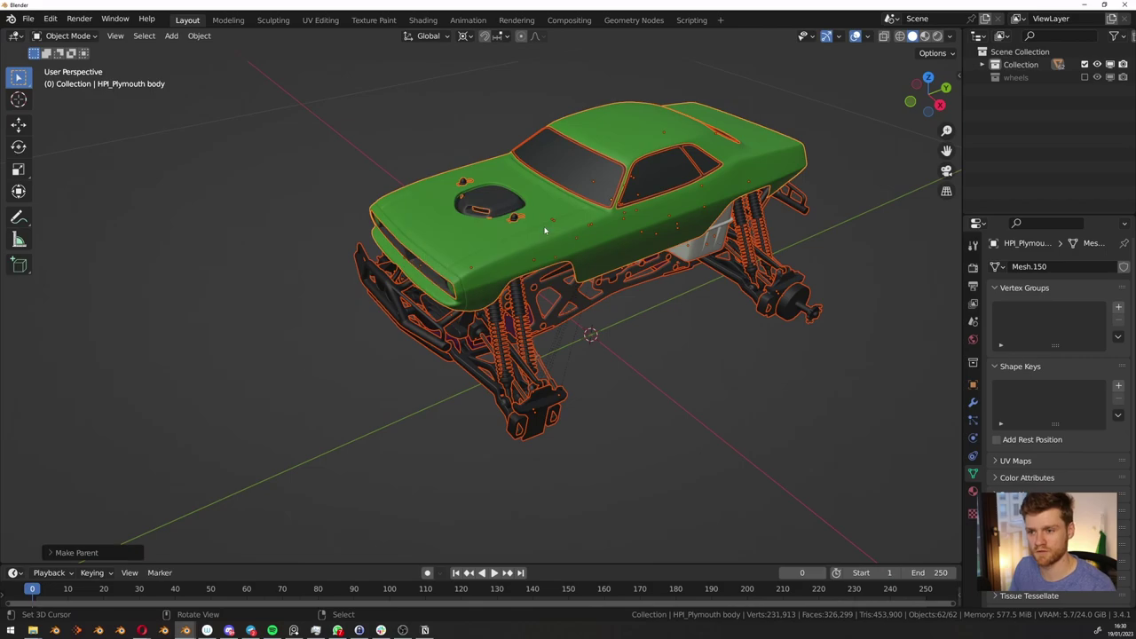
# Try moving the Plymouth body on its own to check that the chassis parts are parented to it
pyautogui.hotkey('alt', 'a')
pyautogui.click(552, 236)
pyautogui.press('g')
pyautogui.rightClick(254, 320)
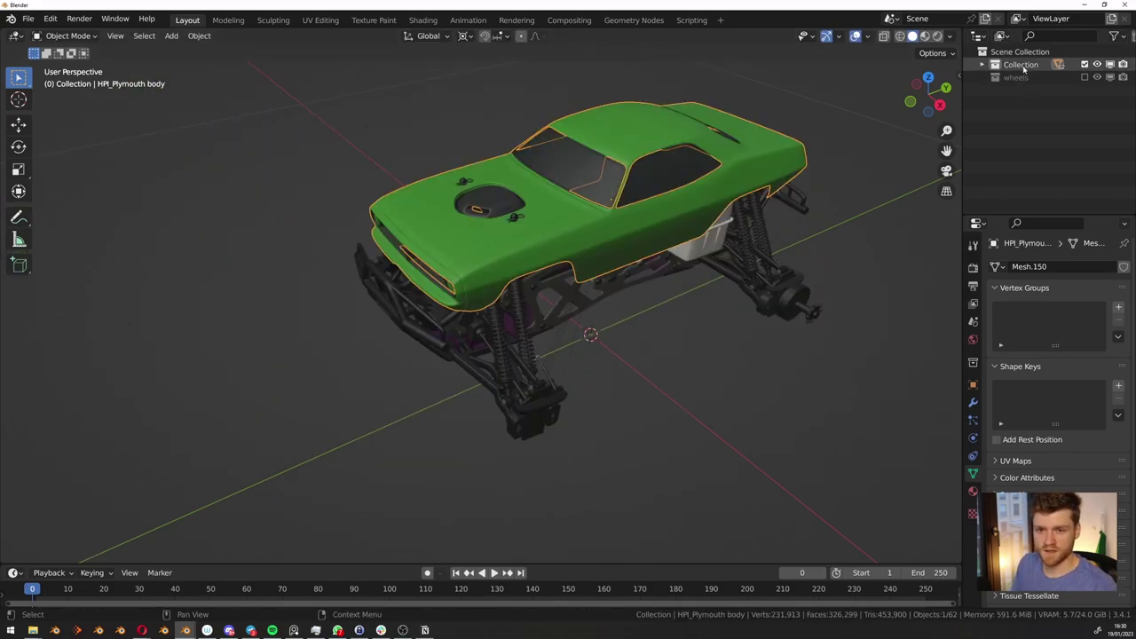
# Isolate the wheels collection and move the missing front and rear wheel center parts into it
pyautogui.click(983, 65)
pyautogui.moveTo(963, 71); pyautogui.dragTo(921, 73)
pyautogui.hotkey('alt', 'a')
pyautogui.moveTo(549, 258); pyautogui.dragTo(578, 397, button='middle')
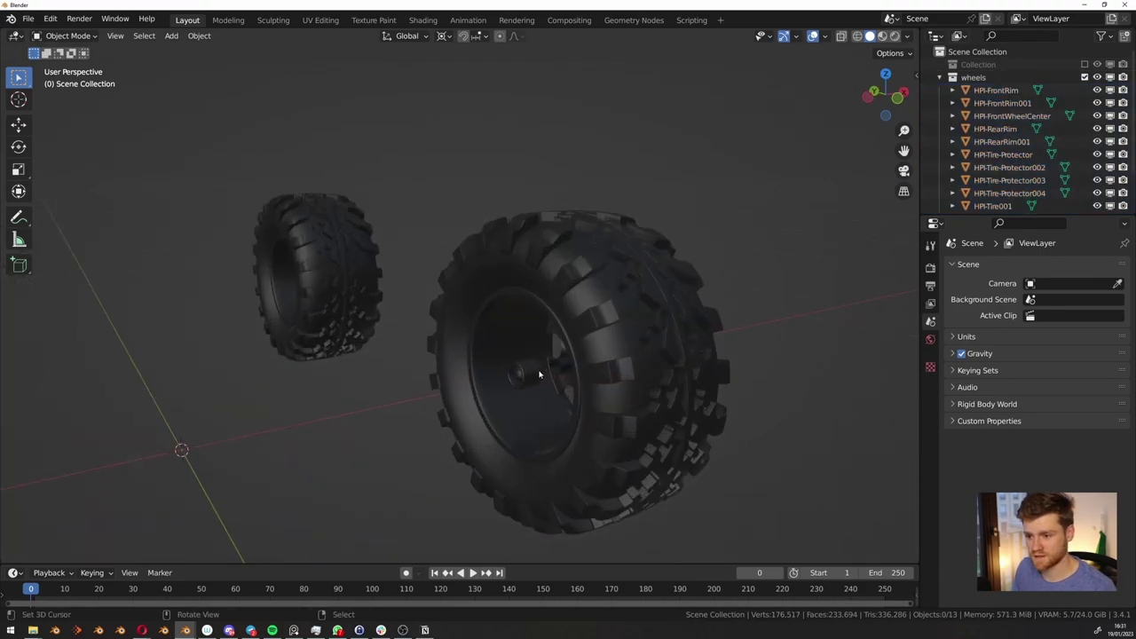
pyautogui.click(539, 374)
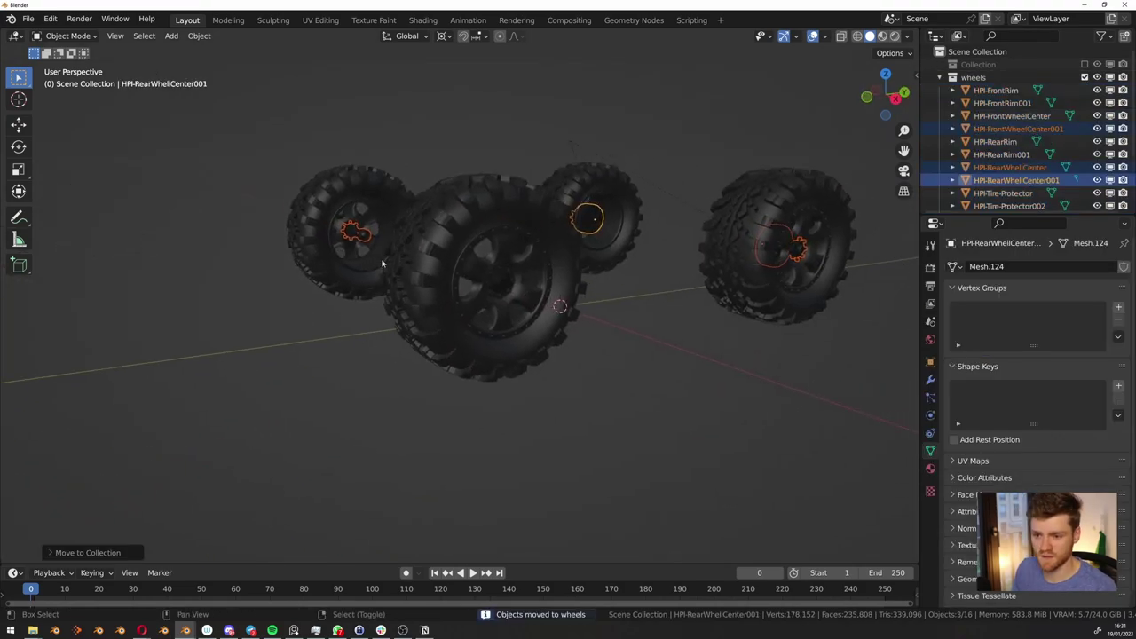
# Inspect the nearest front wheel's parts by trying to move its tire protector away from the tire
pyautogui.hotkey('alt', 'z')
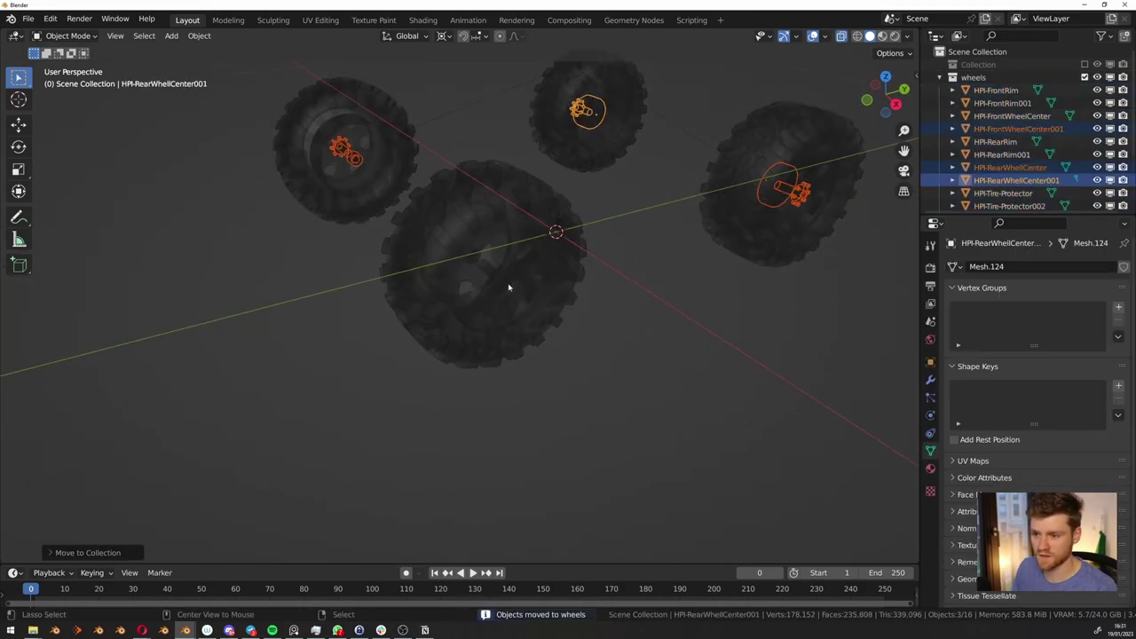
pyautogui.press('b')
pyautogui.moveTo(434, 200); pyautogui.dragTo(482, 227)
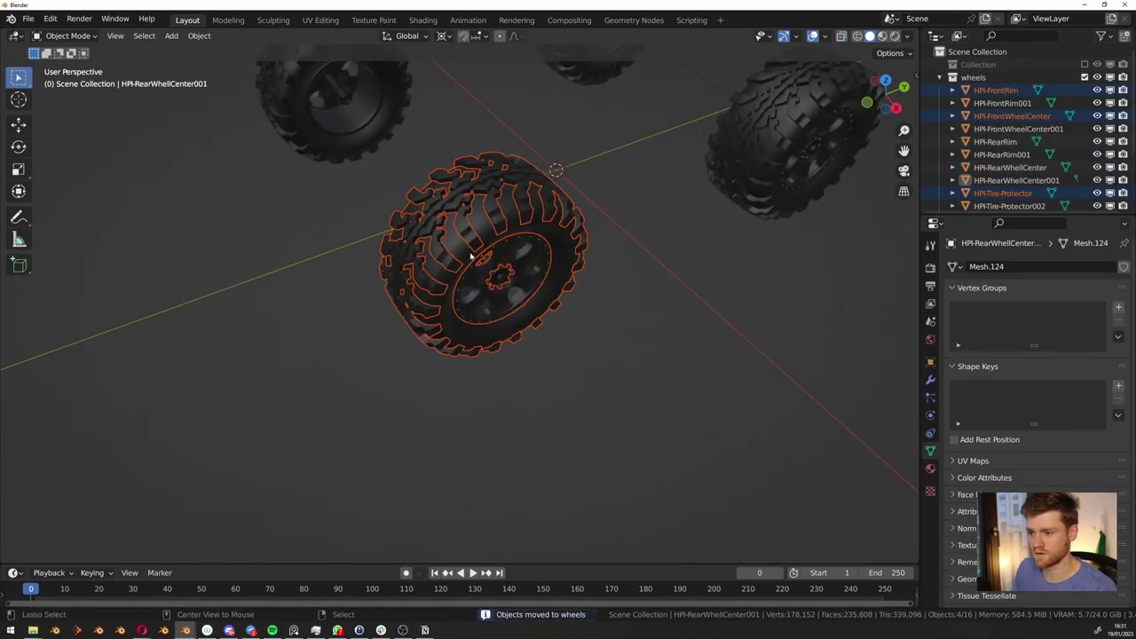
pyautogui.scroll(3, 483, 228)
pyautogui.click(499, 203)
pyautogui.scroll(-3, 561, 306)
pyautogui.moveTo(566, 309); pyautogui.dragTo(541, 268, button='middle')
pyautogui.press('g')
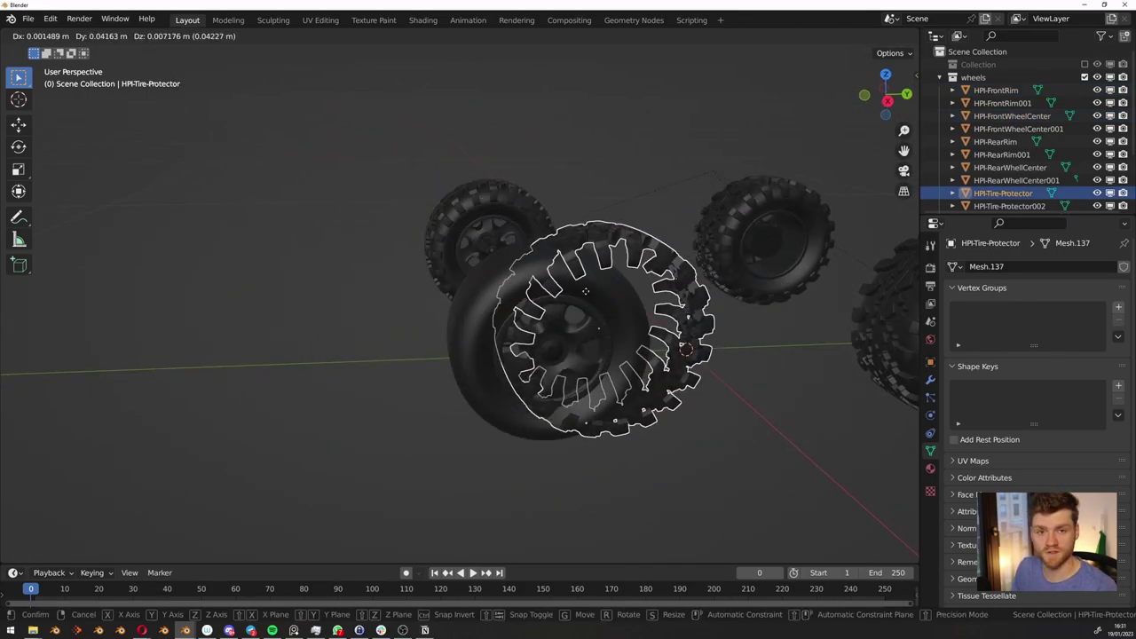
pyautogui.rightClick(548, 273)
pyautogui.scroll(1, 547, 275)
pyautogui.scroll(1, 547, 274)
pyautogui.rightClick(550, 275)
pyautogui.press('g')
pyautogui.rightClick(556, 269)
pyautogui.rightClick(544, 257)
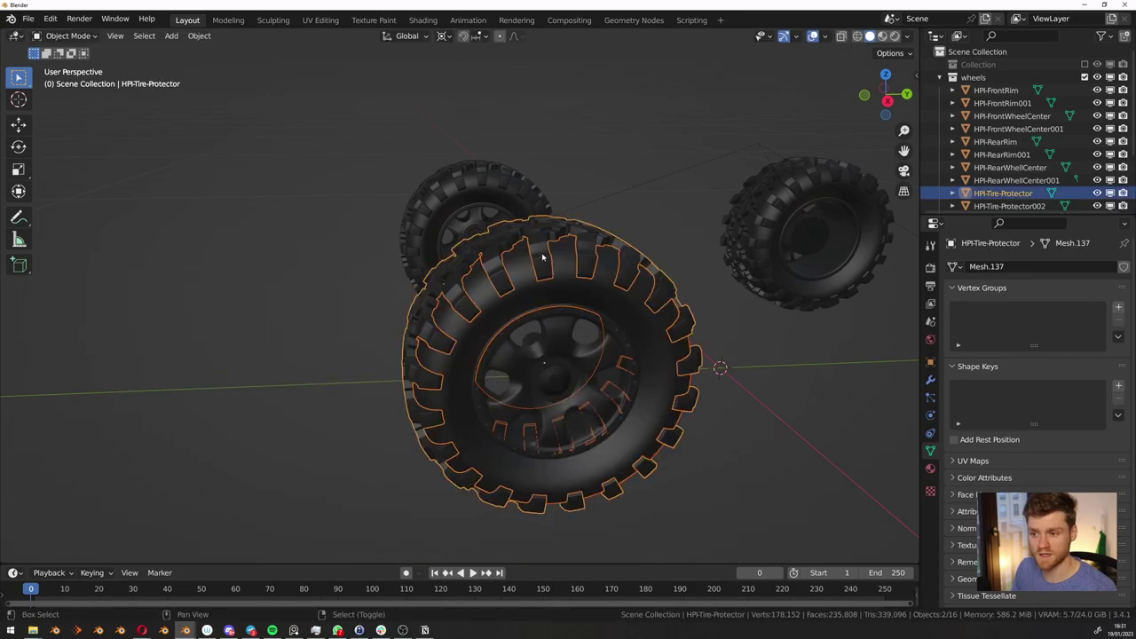
# Join each wheel's tire protector with its tire on all four wheels
pyautogui.keyDown('shift'); pyautogui.rightClick(521, 292); pyautogui.keyUp('shift')
pyautogui.hotkey('ctrl', 'j')
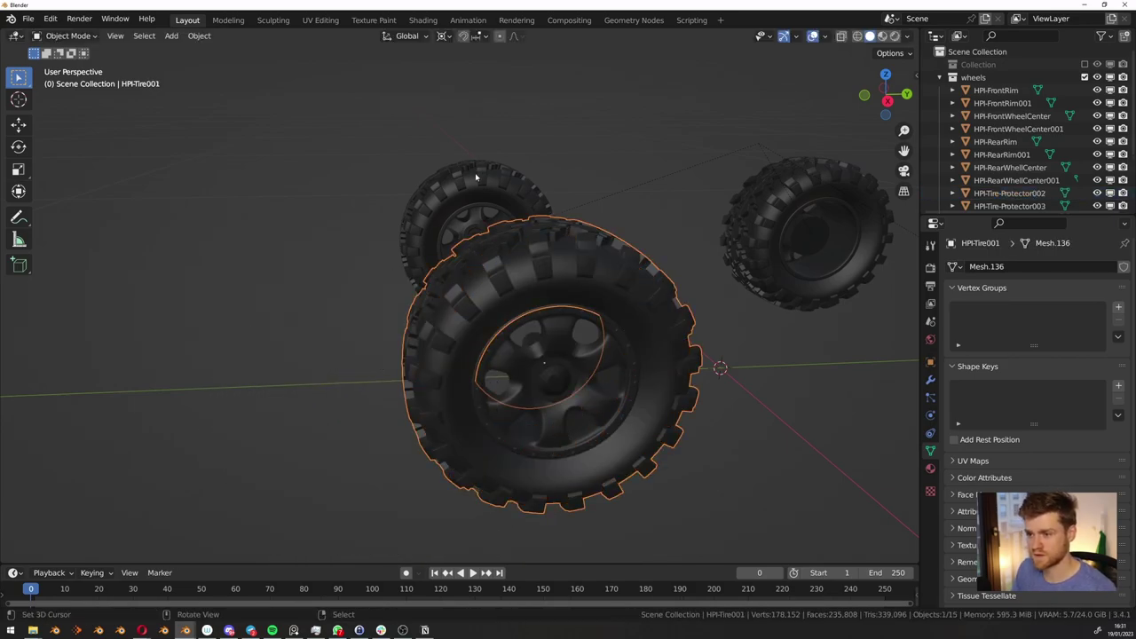
pyautogui.click(476, 179)
pyautogui.keyDown('shift'); pyautogui.click(476, 186); pyautogui.keyUp('shift')
pyautogui.hotkey('ctrl', 'j')
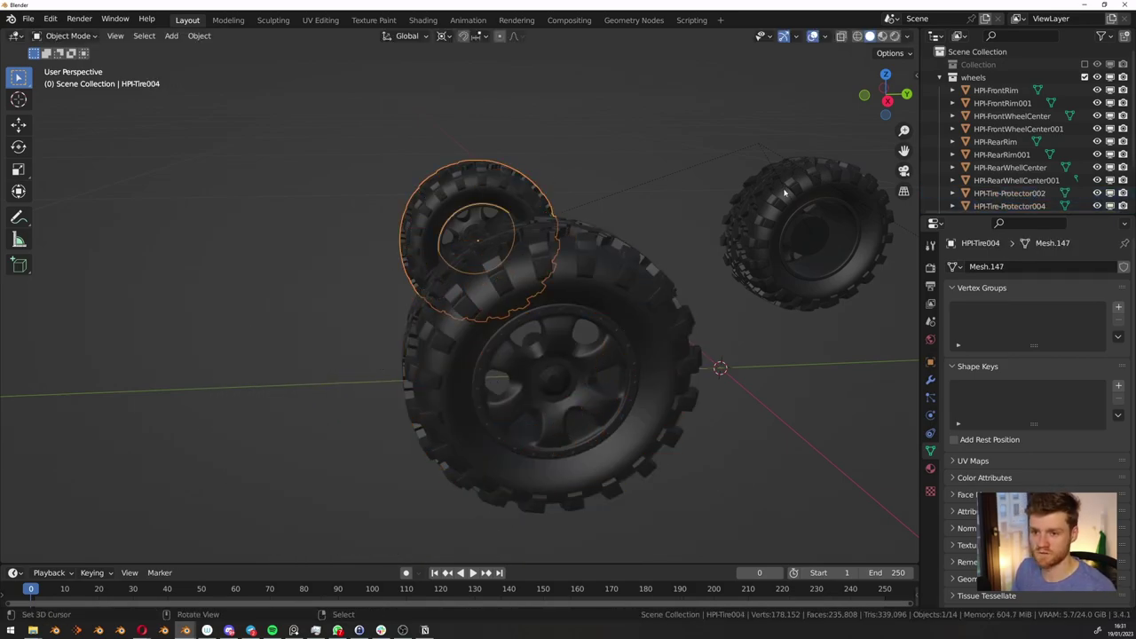
pyautogui.click(787, 194)
pyautogui.keyDown('shift'); pyautogui.click(799, 197); pyautogui.keyUp('shift')
pyautogui.hotkey('ctrl', 'j')
pyautogui.scroll(-3, 811, 202)
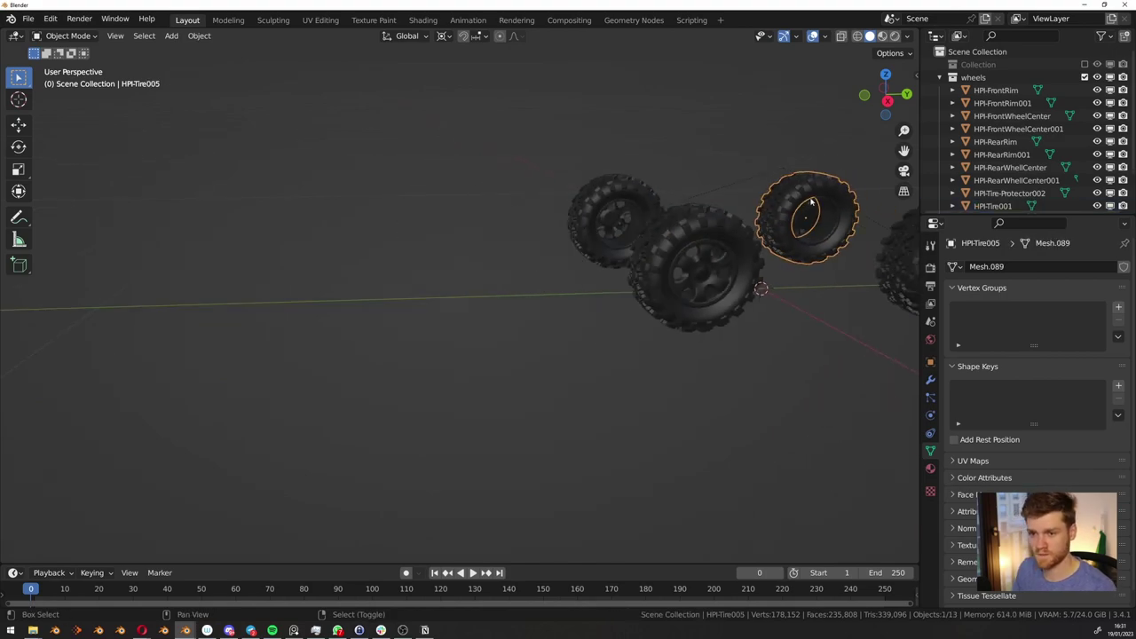
pyautogui.scroll(2, 811, 203)
pyautogui.click(811, 232)
pyautogui.keyDown('shift'); pyautogui.click(811, 233); pyautogui.keyUp('shift')
pyautogui.hotkey('ctrl', 'j')
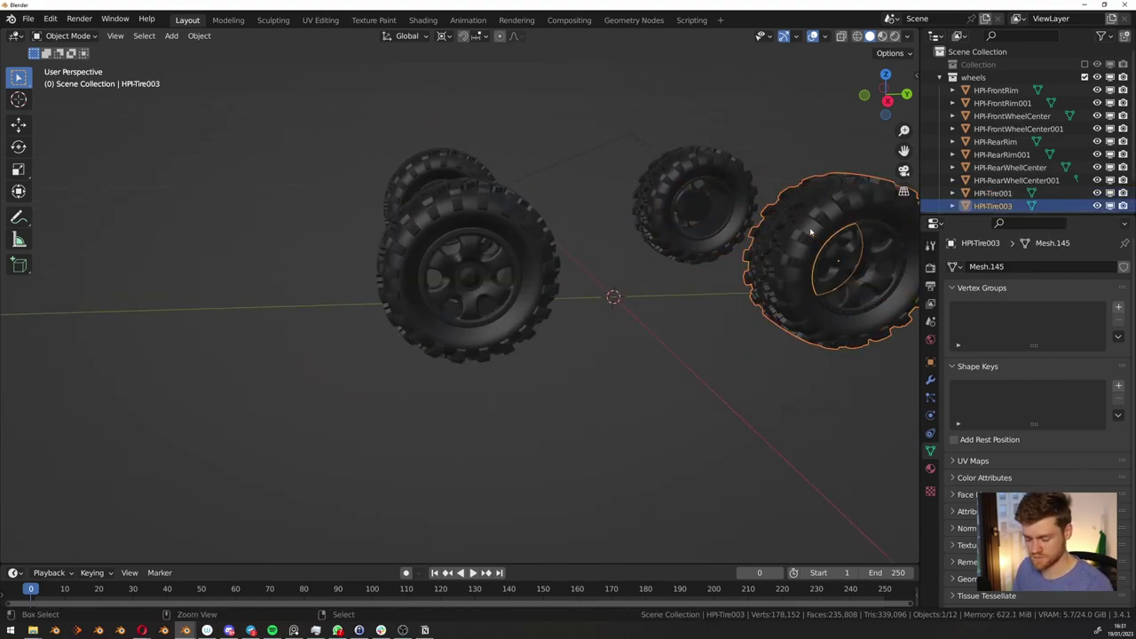
# Parent the nearest front wheel's rim and wheel center to its tire, HPI-Tire001
pyautogui.hotkey('alt', 'a')
pyautogui.moveTo(449, 251); pyautogui.dragTo(515, 329, button='middle')
pyautogui.hotkey('shift', 'z')
pyautogui.moveTo(442, 300); pyautogui.dragTo(573, 379)
pyautogui.hotkey('shift', 'z')
pyautogui.keyDown('shift'); pyautogui.click(557, 318); pyautogui.keyUp('shift')
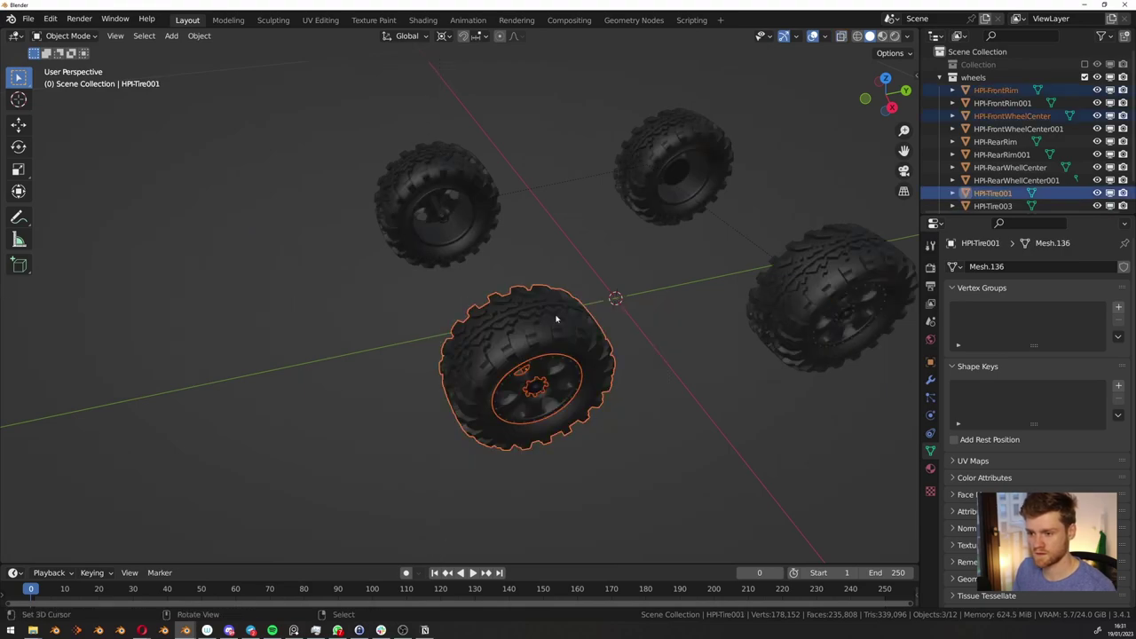
pyautogui.hotkey('ctrl', 'p')
pyautogui.click(558, 317)
# Parent the far front wheel's rim and wheel center to its tire, HPI-Tire004, and check them with a trial move
pyautogui.hotkey('alt', 'a')
pyautogui.moveTo(388, 154); pyautogui.dragTo(481, 218)
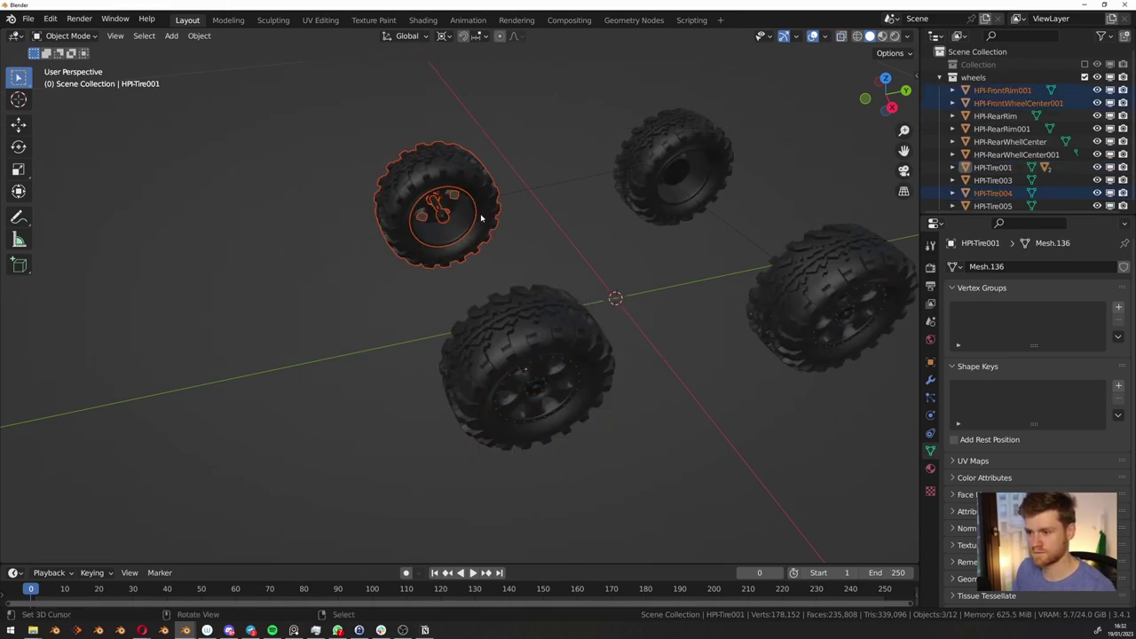
pyautogui.keyDown('shift'); pyautogui.click(470, 178); pyautogui.keyUp('shift')
pyautogui.hotkey('ctrl', 'p')
pyautogui.click(469, 168)
pyautogui.press('g')
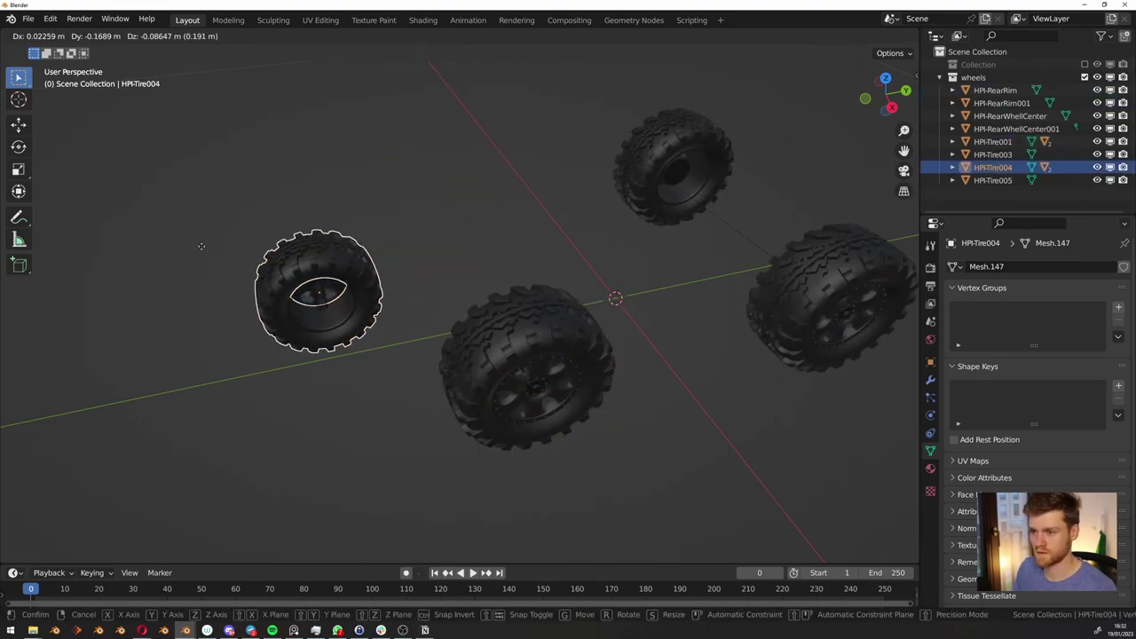
pyautogui.rightClick(391, 94)
# Parent the far rear wheel's rim and wheel center to its tire, HPI-Tire005, selecting them in X-ray view
pyautogui.click(700, 129)
pyautogui.hotkey('alt', 'z')
pyautogui.moveTo(592, 86); pyautogui.dragTo(720, 234)
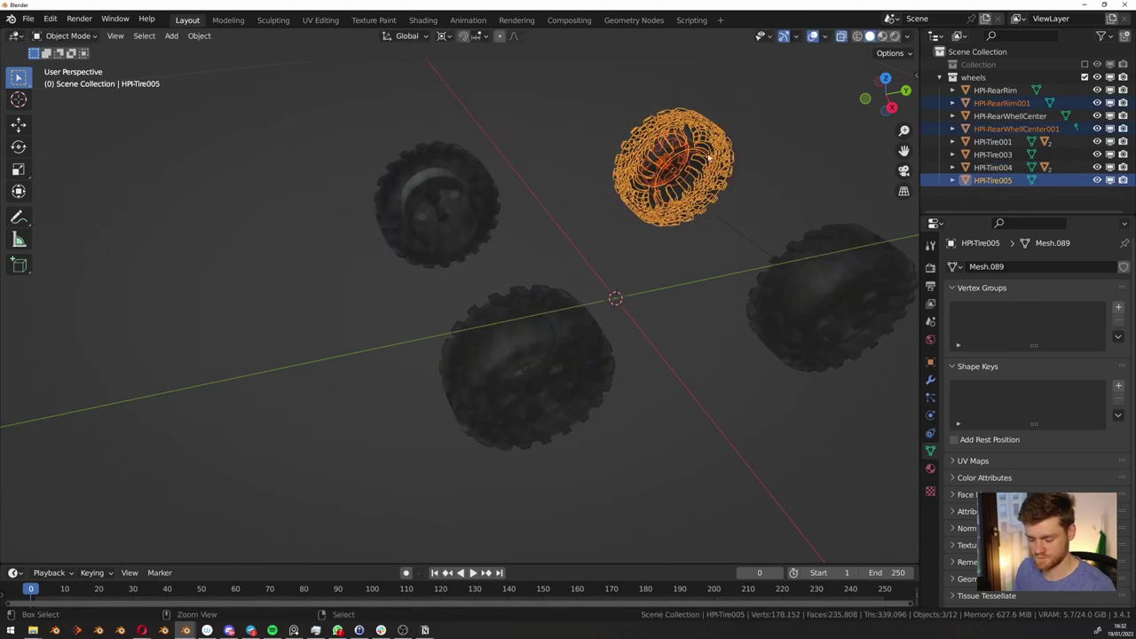
pyautogui.hotkey('ctrl', 'p')
pyautogui.click(709, 157)
# Parent the remaining rear wheel's rim and wheel center to its tire, HPI-Tire003, and turn X-ray off
pyautogui.click(810, 252)
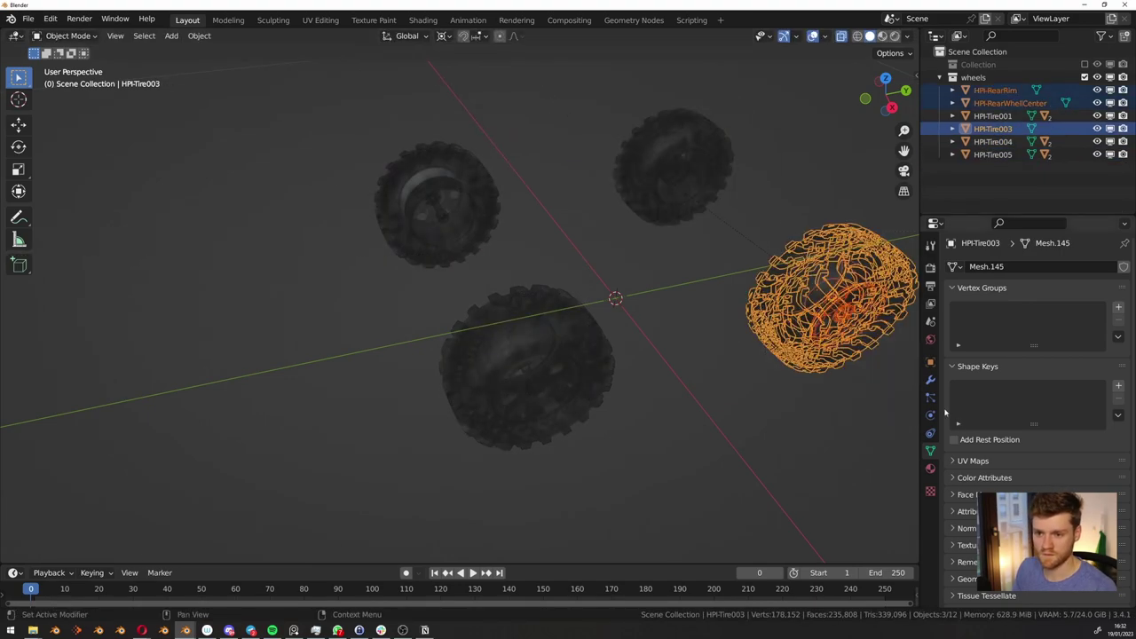
pyautogui.hotkey('ctrl', 'p')
pyautogui.click(826, 331)
pyautogui.hotkey('alt', 'z')
pyautogui.hotkey('alt', 'a')
# Check the parenting by trying to move all four tires together, and deselect everything
pyautogui.moveTo(994, 166); pyautogui.dragTo(994, 90)
pyautogui.press('g')
pyautogui.rightClick(748, 363)
pyautogui.moveTo(749, 355); pyautogui.dragTo(453, 386, button='middle')
pyautogui.moveTo(559, 360); pyautogui.dragTo(588, 376, button='middle')
pyautogui.hotkey('alt', 'a')
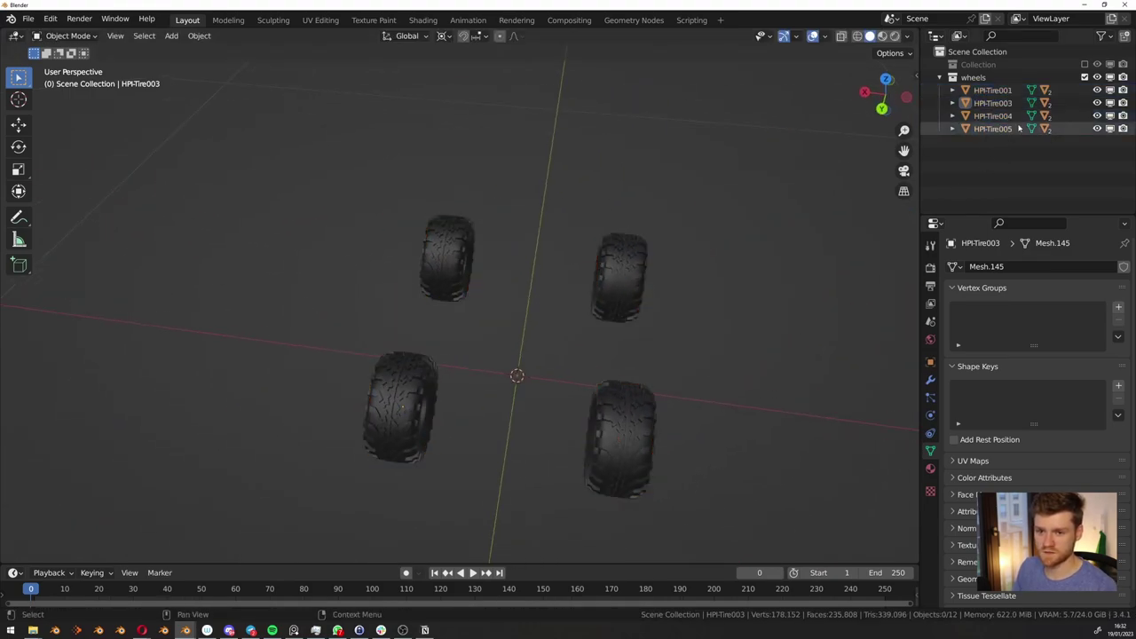
# Show the car body collection again and rename the left tires HPI-Tire001 and HPI-Tire003 as HPI-Tire_FL and HPI-Tire_RL
pyautogui.click(1084, 64)
pyautogui.click(992, 103)
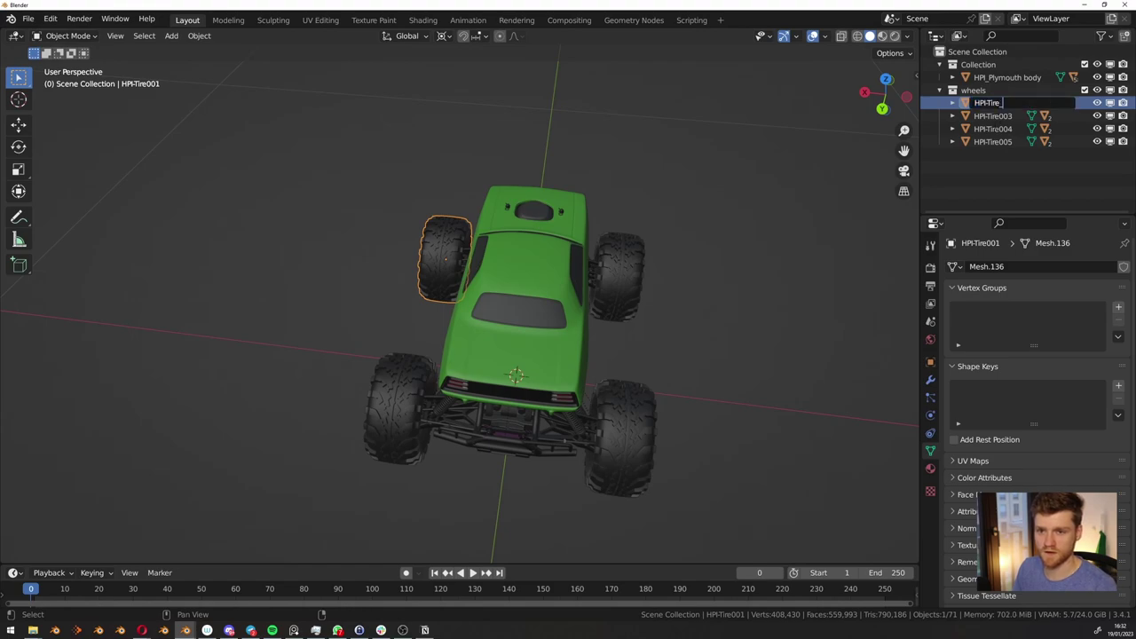
pyautogui.press('Return')
pyautogui.click(1018, 103)
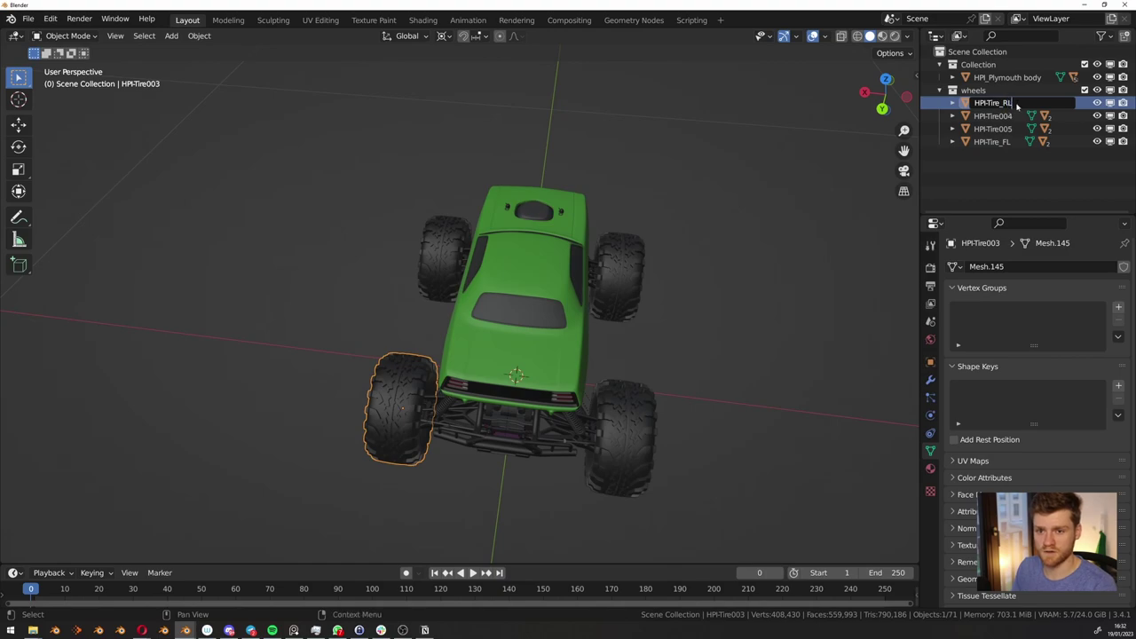
pyautogui.press('Return')
# Rename the right tires HPI-Tire004 and HPI-Tire005 as HPI-Tire_FR and HPI-Tire_RR
pyautogui.doubleClick(1017, 104)
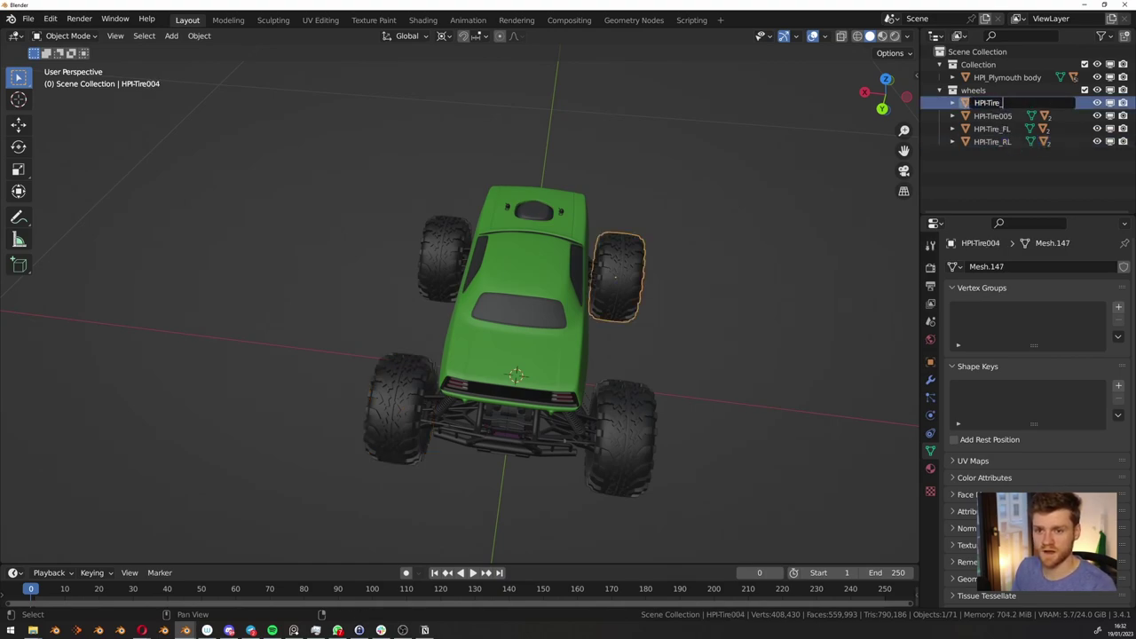
pyautogui.write('HPI-Tire_FR')
pyautogui.press('Return')
pyautogui.doubleClick(1018, 104)
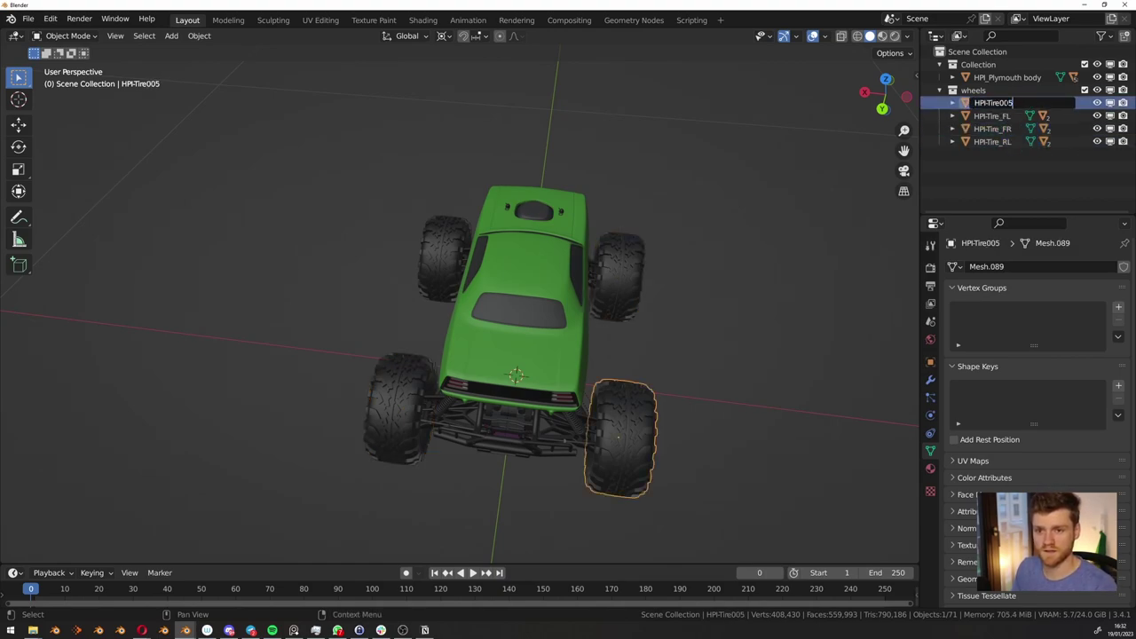
pyautogui.write('HPI-Tire_RR')
pyautogui.press('Return')
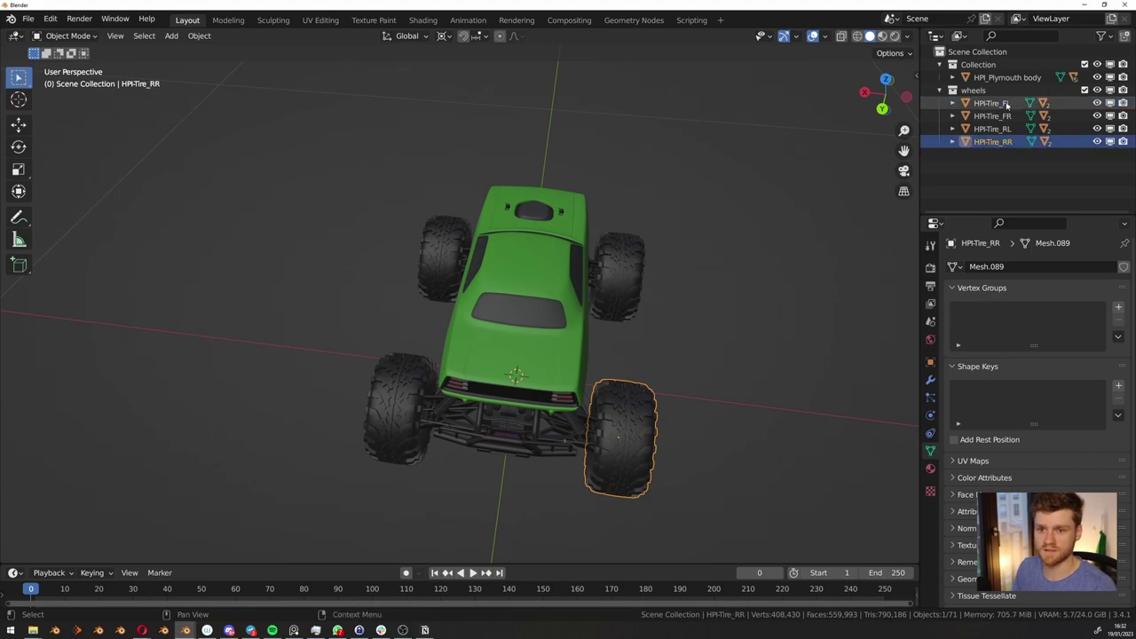
# Check the Plymouth body's grouping by trying to move it away from the wheels, and deselect it
pyautogui.click(363, 320)
pyautogui.moveTo(364, 319); pyautogui.dragTo(624, 287, button='middle')
pyautogui.rightClick(571, 266)
pyautogui.scroll(-2, 528, 292)
pyautogui.rightClick(482, 287)
pyautogui.press('g')
pyautogui.rightClick(555, 266)
pyautogui.hotkey('alt', 'a')
# Save the file as rig.blend and rig the vehicle with Launch Control
pyautogui.press('n')
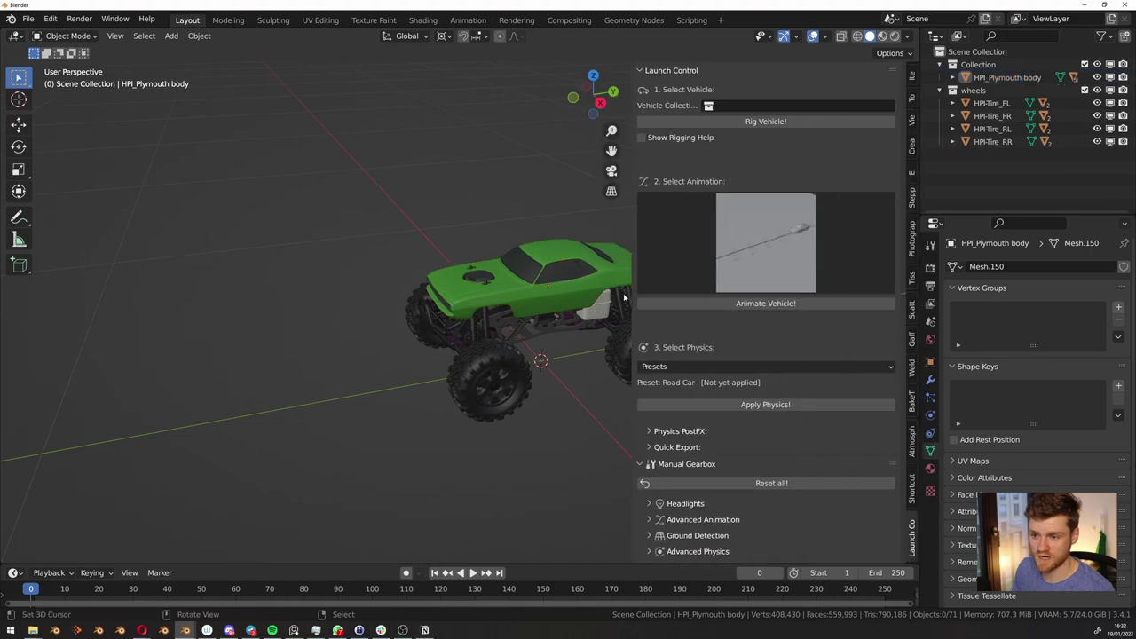
pyautogui.moveTo(552, 291); pyautogui.dragTo(412, 284, button='middle')
pyautogui.hotkey('ctrl', 's')
pyautogui.scroll(-1, 462, 300)
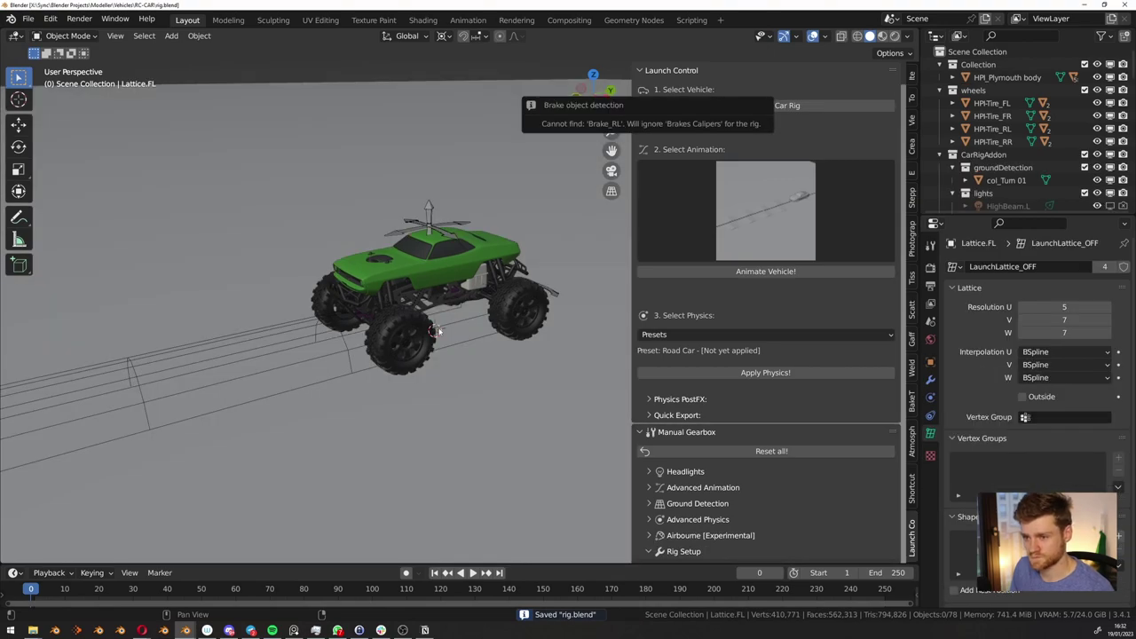
# Play the animation to check how the rigged car drives, and return to frame 0
pyautogui.press('space')
pyautogui.moveTo(515, 292); pyautogui.dragTo(355, 288, button='middle')
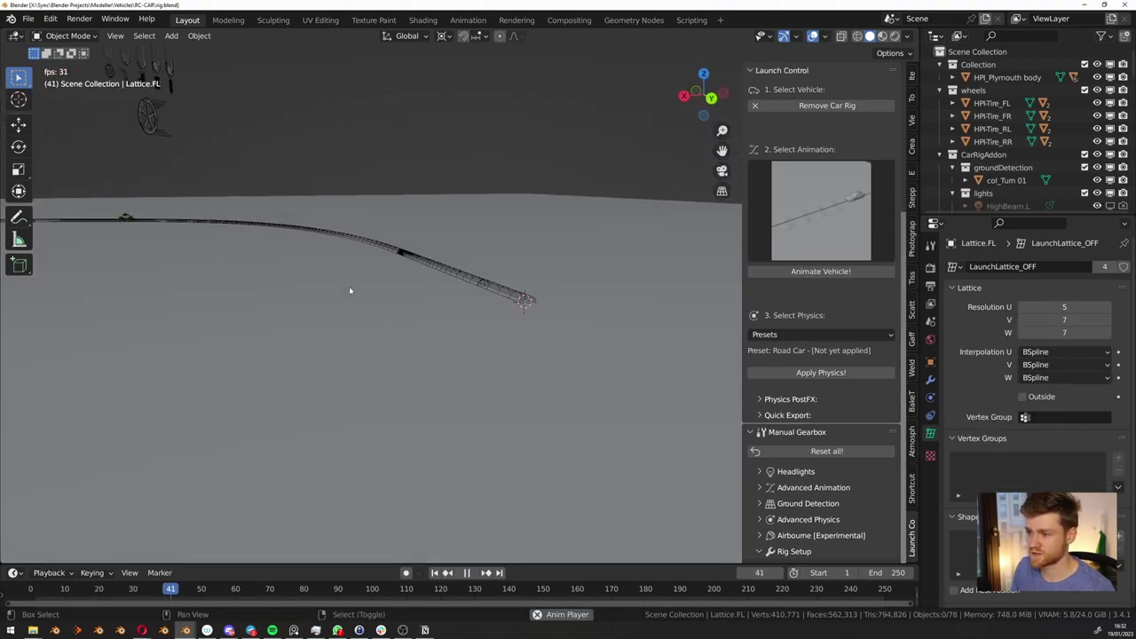
pyautogui.press('space')
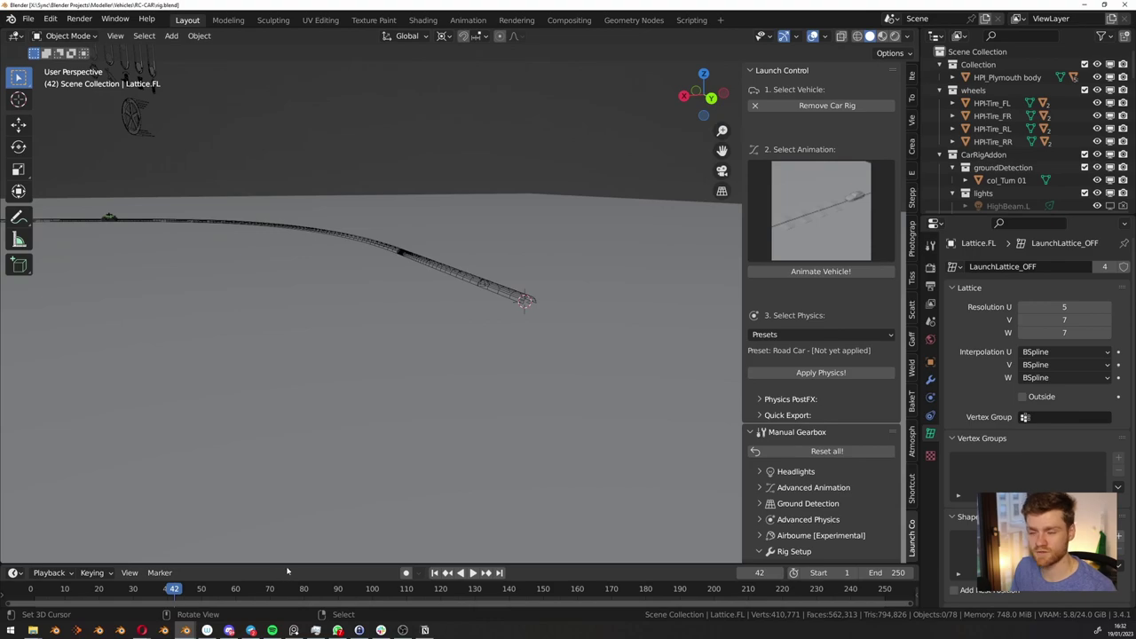
pyautogui.click(29, 590)
pyautogui.press('space')
pyautogui.scroll(10, 522, 297)
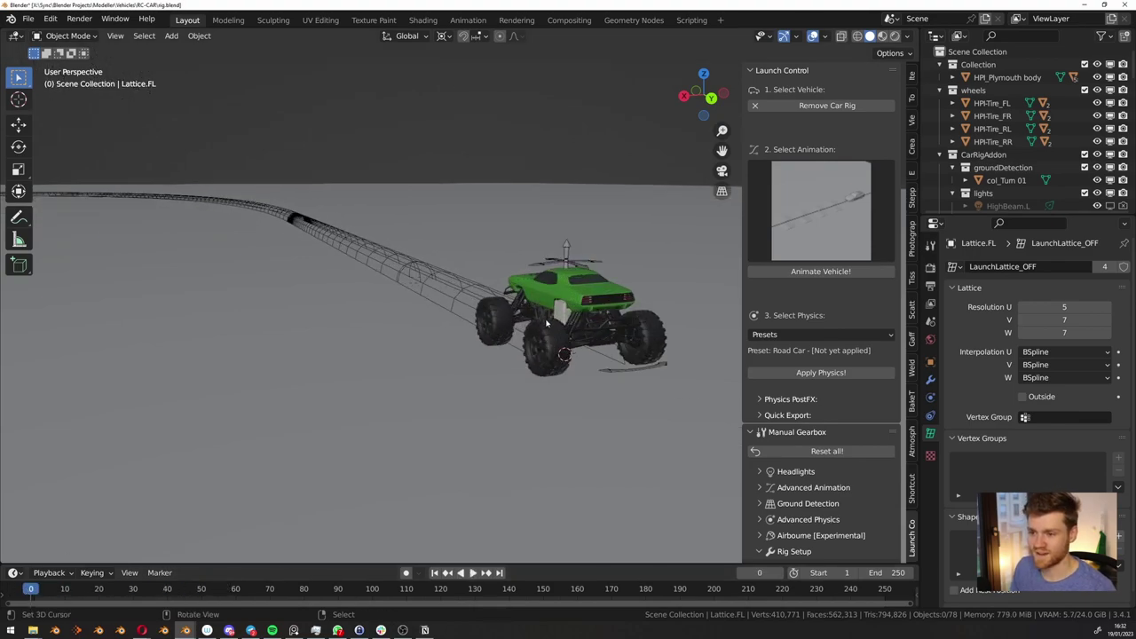
# Remove the Launch Control rig from the car
pyautogui.moveTo(524, 300); pyautogui.dragTo(622, 293, button='middle')
pyautogui.click(827, 105)
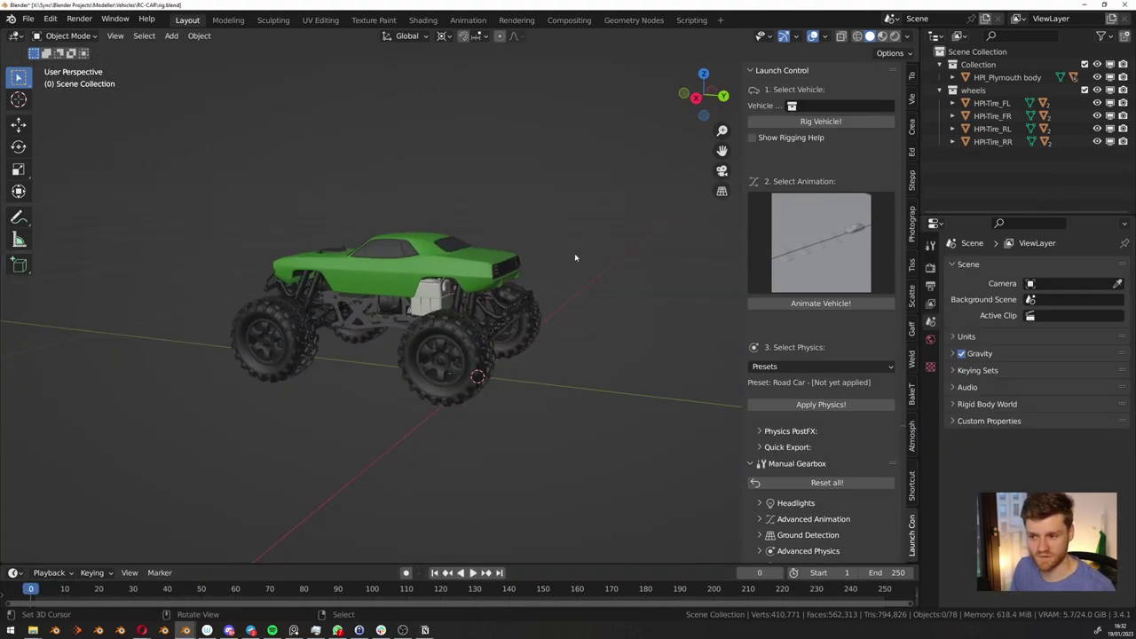
pyautogui.moveTo(574, 253); pyautogui.dragTo(667, 263, button='middle')
pyautogui.scroll(-3, 468, 267)
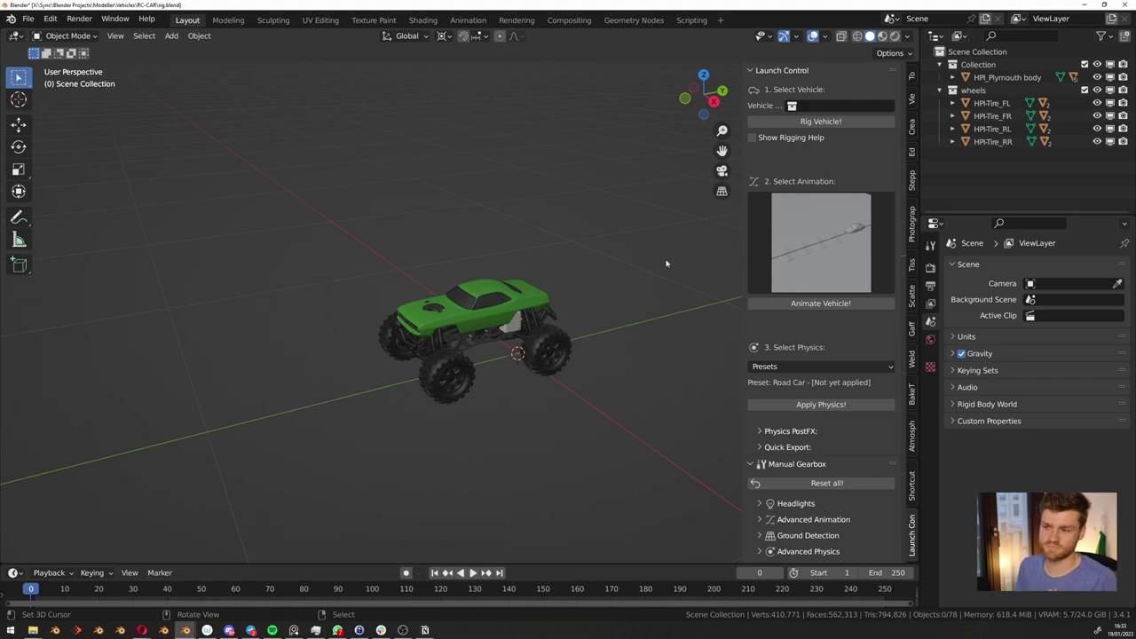
# Scale the whole car, body and all four wheels, by a factor of 5 and deselect it
pyautogui.press('KP_3')
pyautogui.press('a')
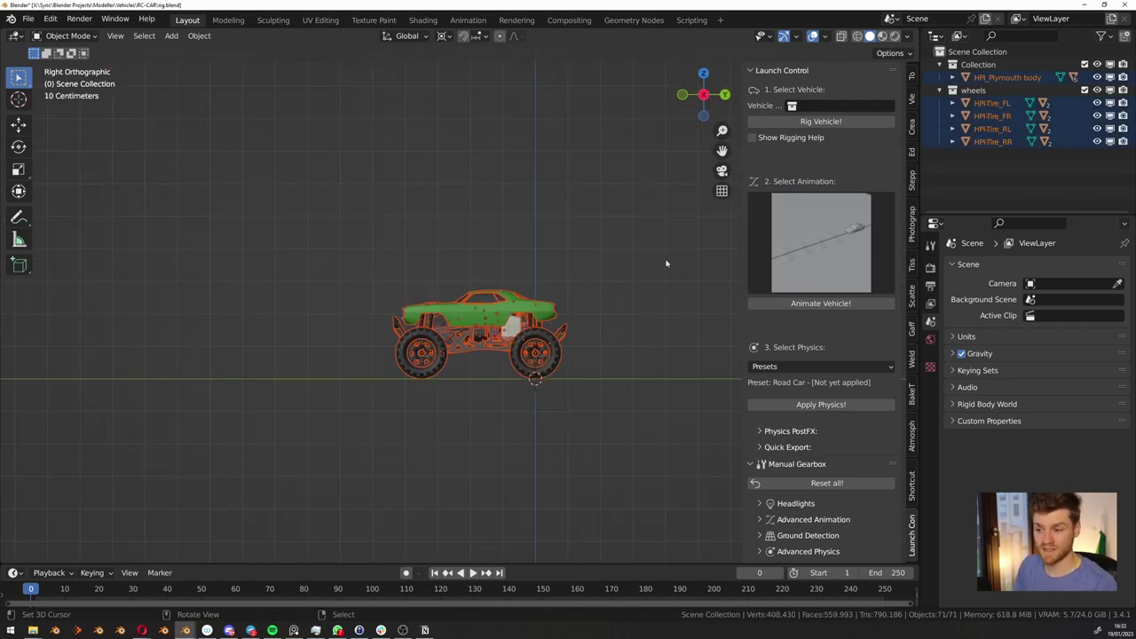
pyautogui.press('s')
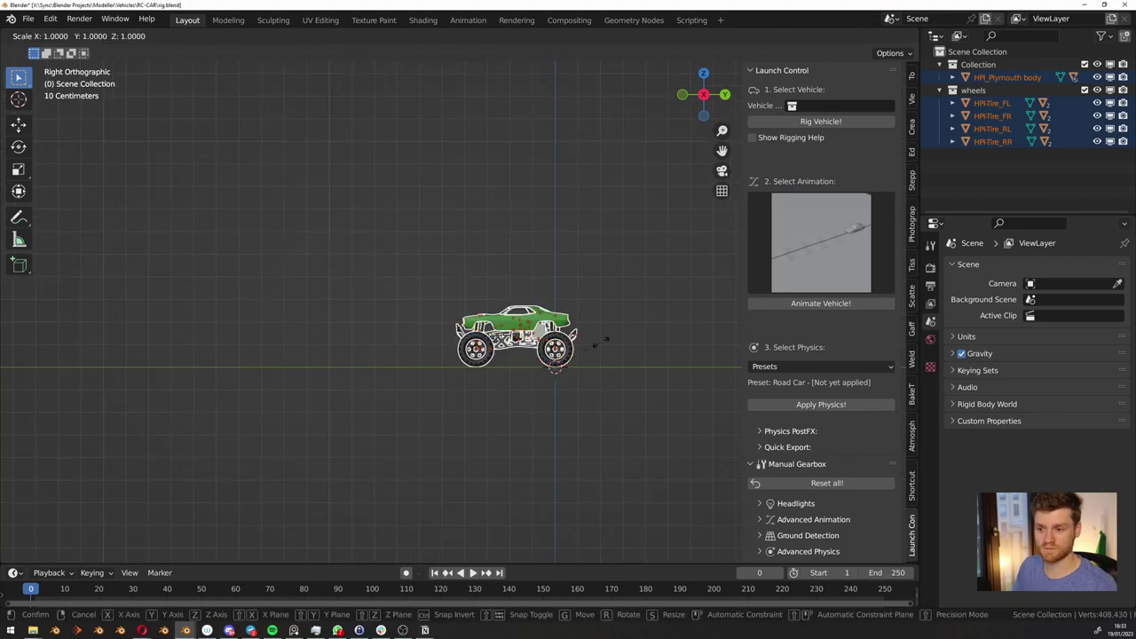
pyautogui.press('5')
pyautogui.click(596, 351)
pyautogui.scroll(-3, 595, 353)
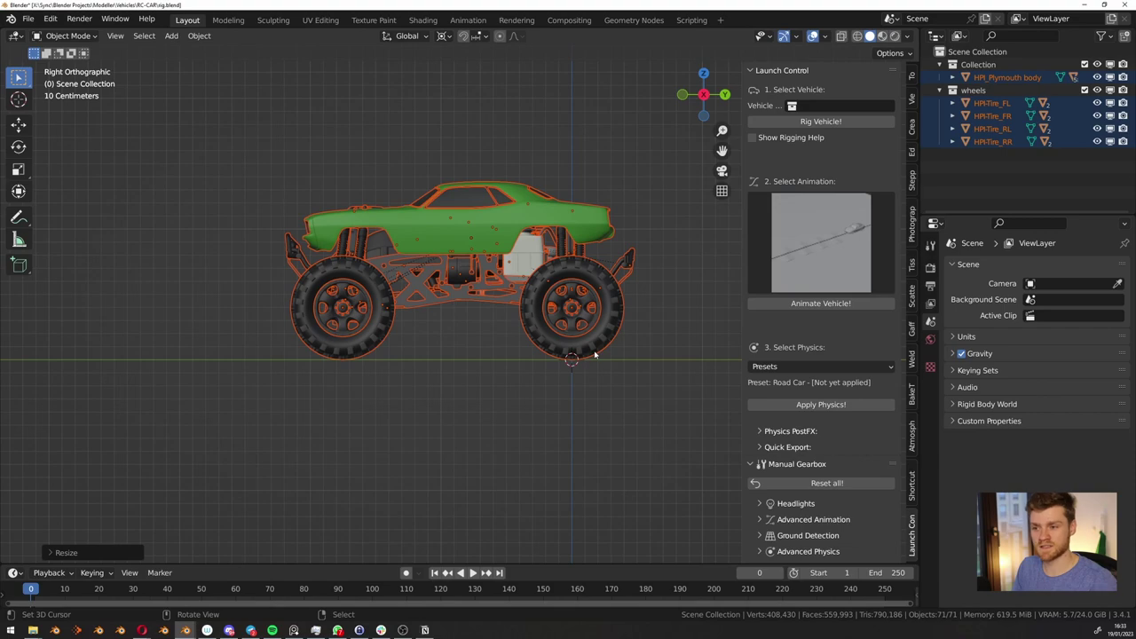
pyautogui.moveTo(539, 358); pyautogui.dragTo(597, 356, button='middle')
pyautogui.hotkey('alt', 'a')
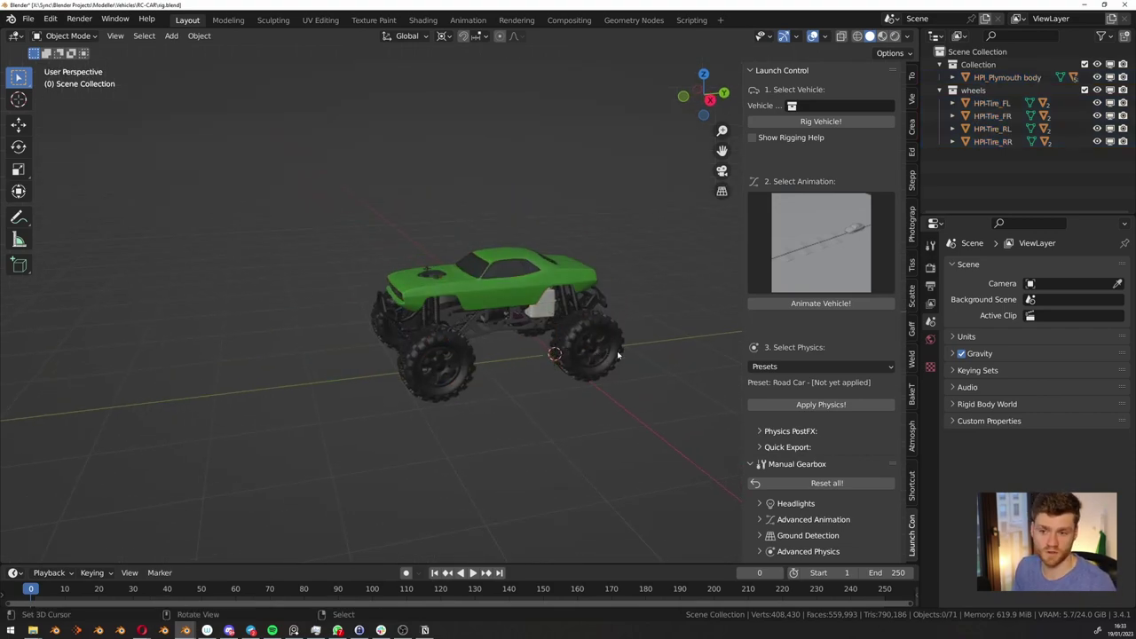
# Save rig.blend and rig the enlarged car with Launch Control
pyautogui.hotkey('ctrl', 's')
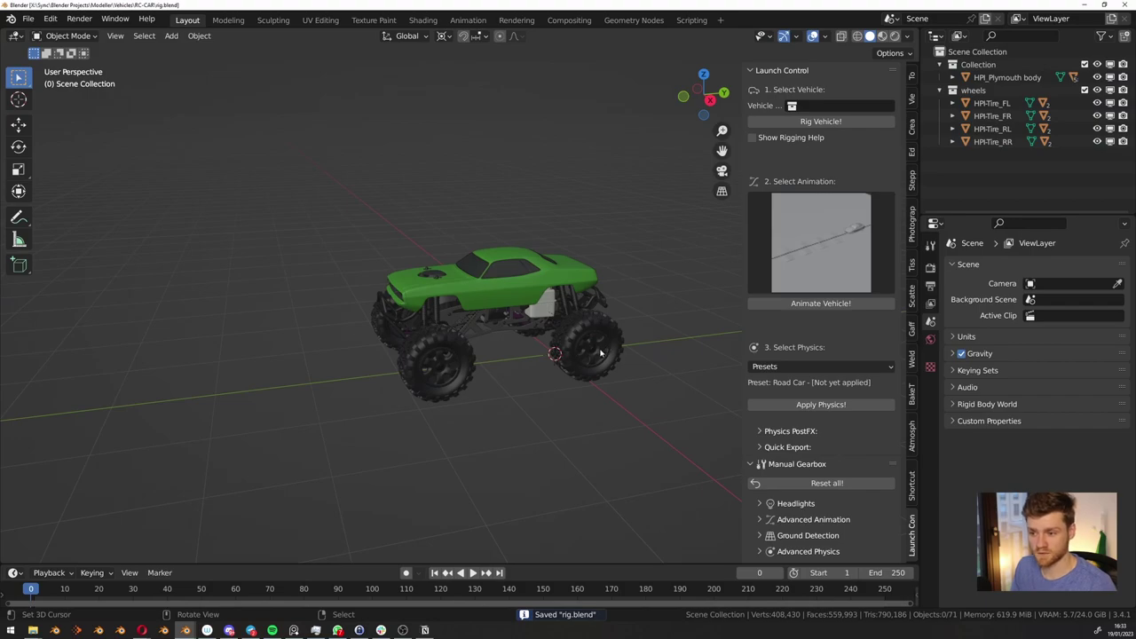
pyautogui.click(821, 121)
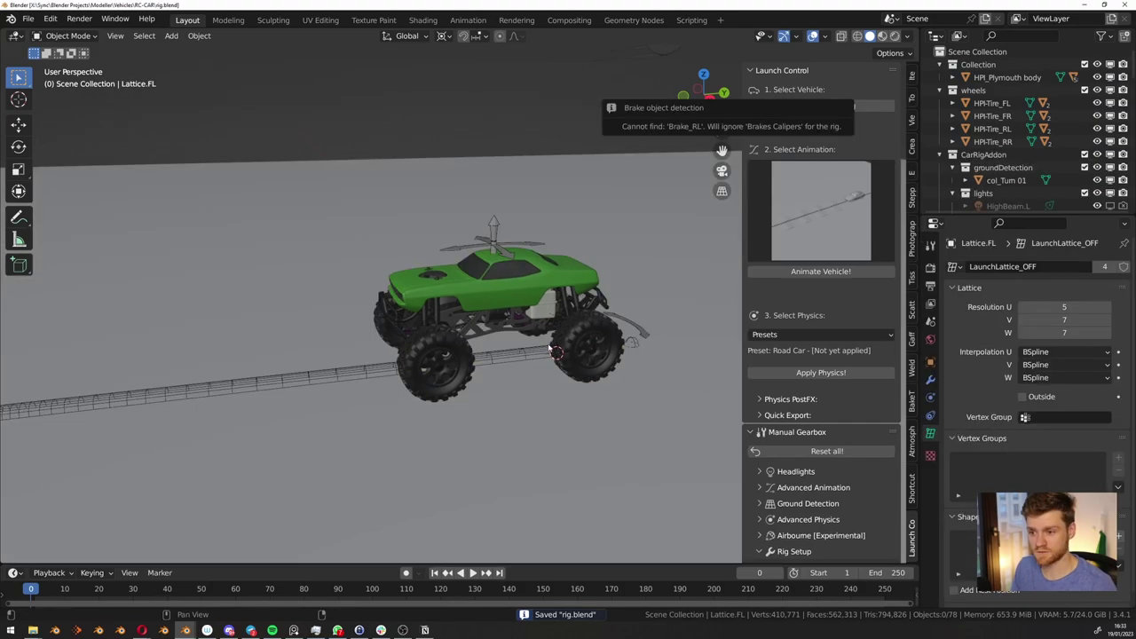
# Play the animation to check how the enlarged car follows its path
pyautogui.press('space')
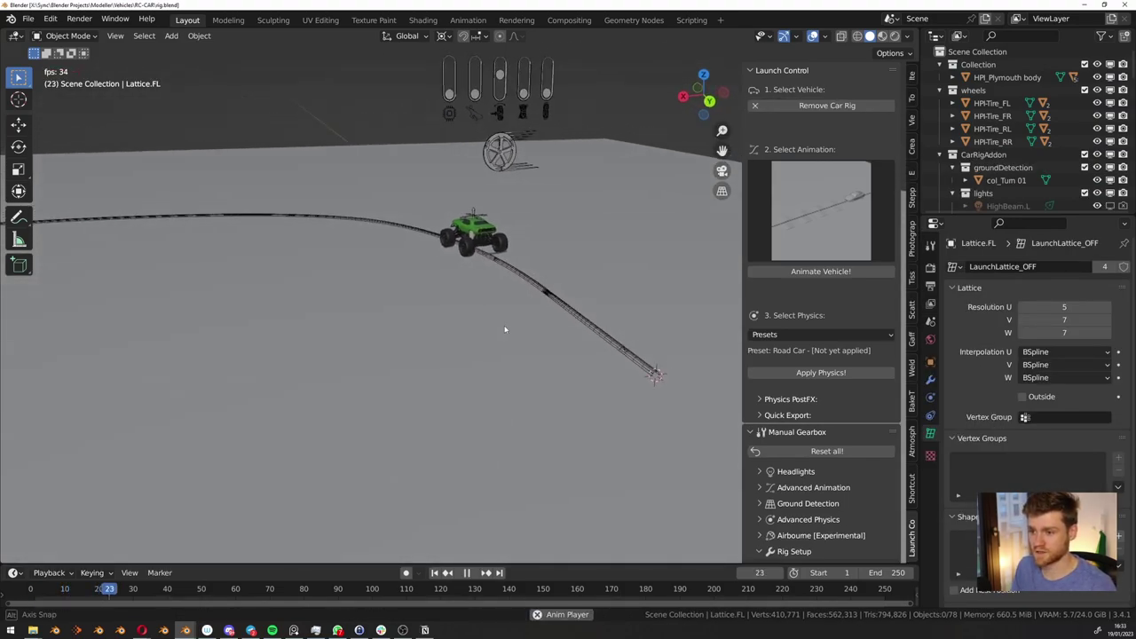
pyautogui.moveTo(505, 330)
pyautogui.mouseDown(button='middle')
pyautogui.moveTo(449, 328)
pyautogui.moveTo(496, 318)
pyautogui.mouseUp(button='middle')
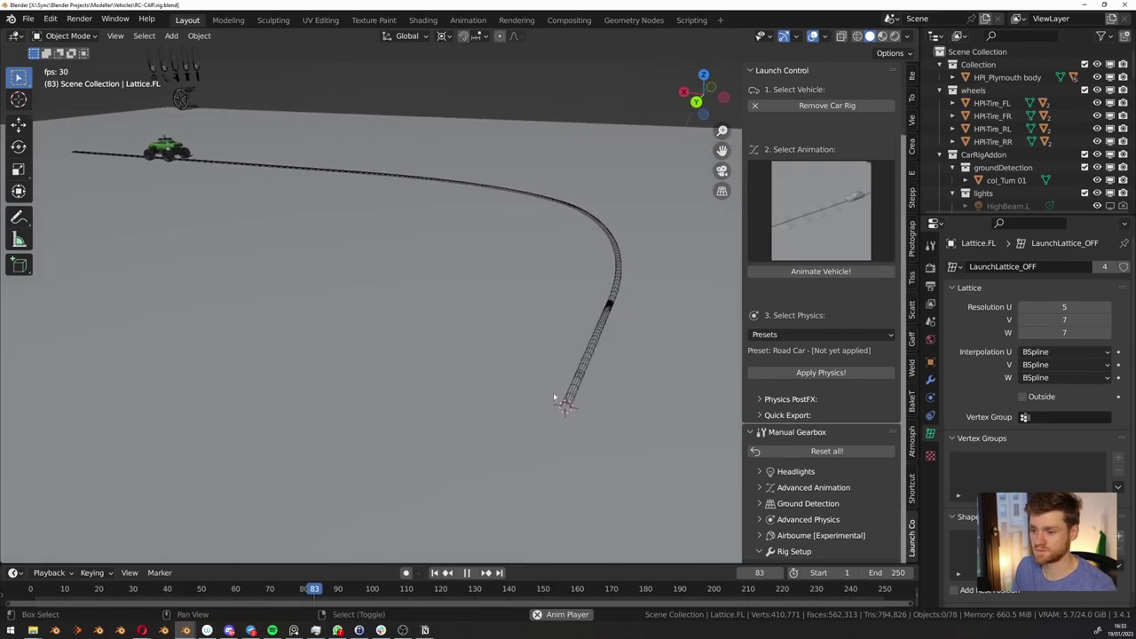
pyautogui.press('space')
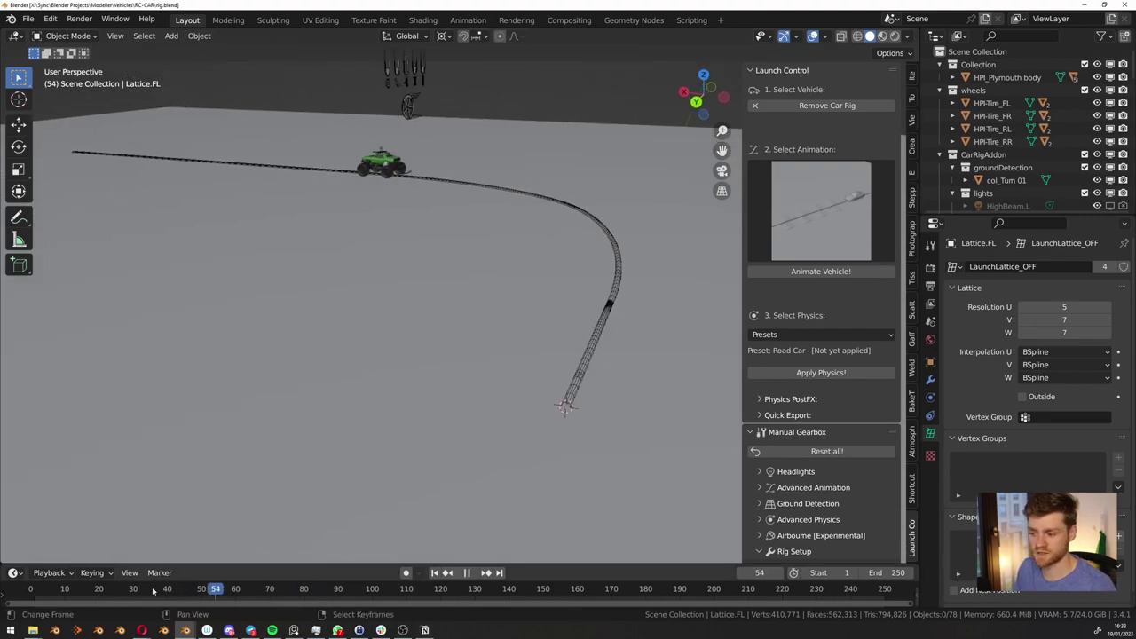